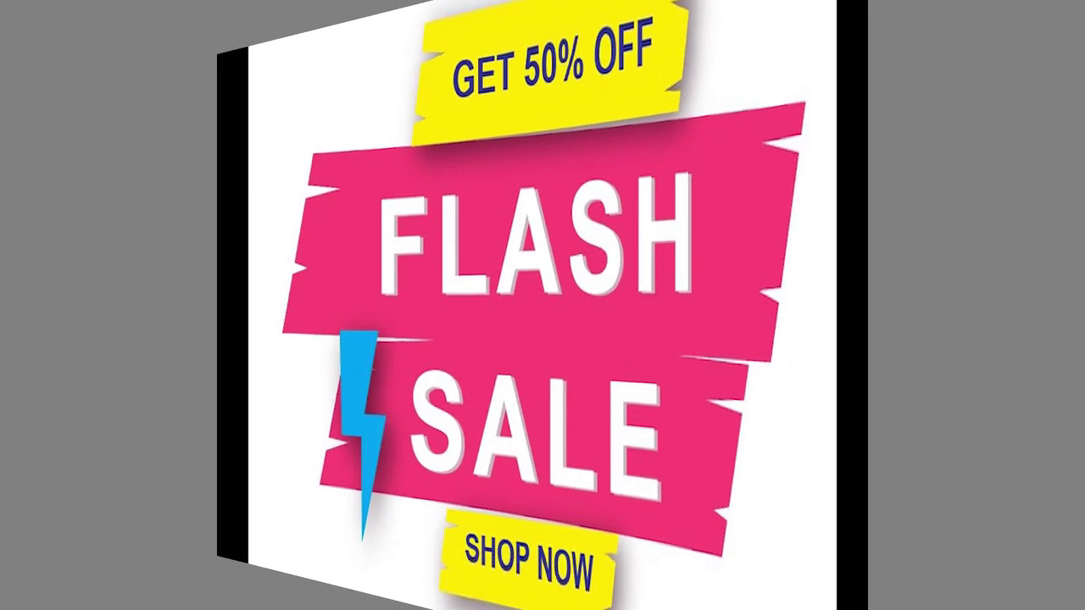
Bring up the New Document settings with the A4 preset (595.28 x 841.89 pt, CMYK)
{"action": "key", "text": "alt+f"}
{"action": "key", "text": "n"}
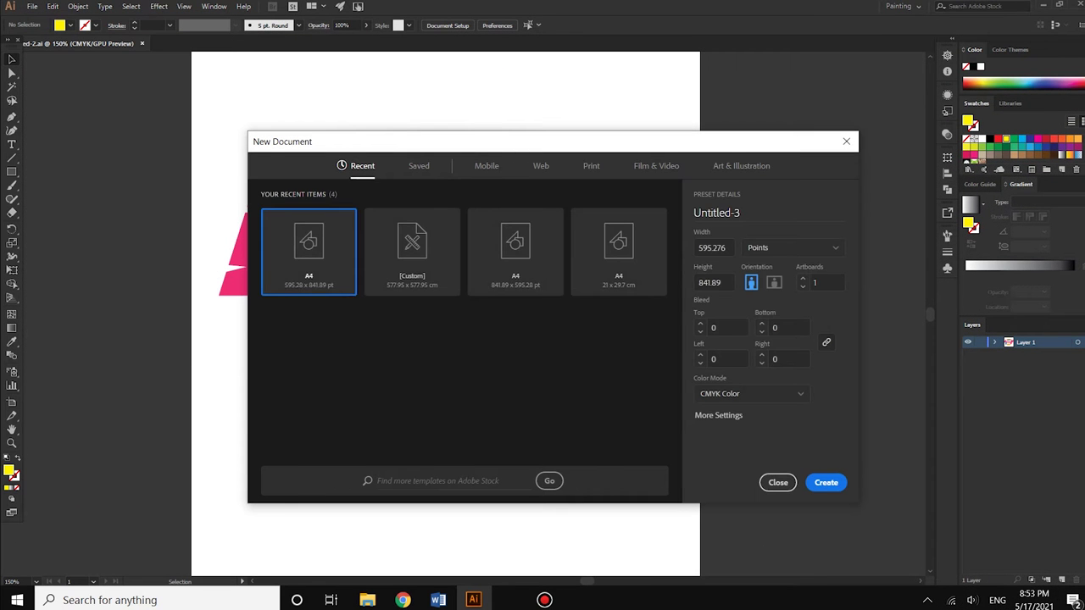
Create the blank A4 document Untitled-3 and settle on a comfortable artboard zoom
{"action": "key", "text": "Return"}
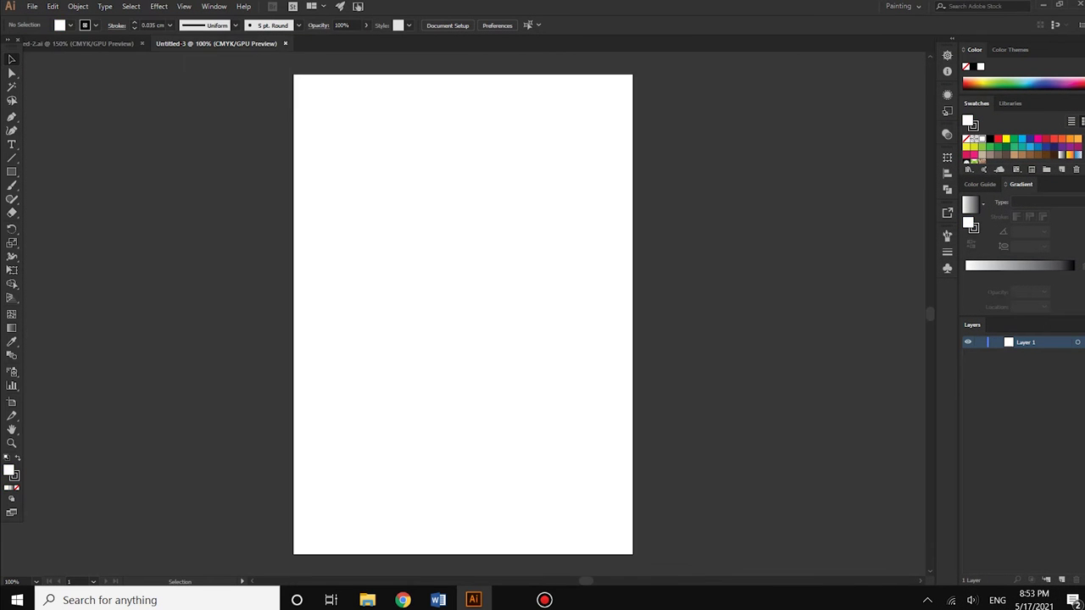
{"action": "key", "text": "ctrl+equal"}
{"action": "key", "text": "ctrl+equal"}
{"action": "key", "text": "ctrl+minus"}
{"action": "key", "text": "ctrl+minus"}
{"action": "key", "text": "ctrl+equal"}
{"action": "key", "text": "ctrl+minus"}
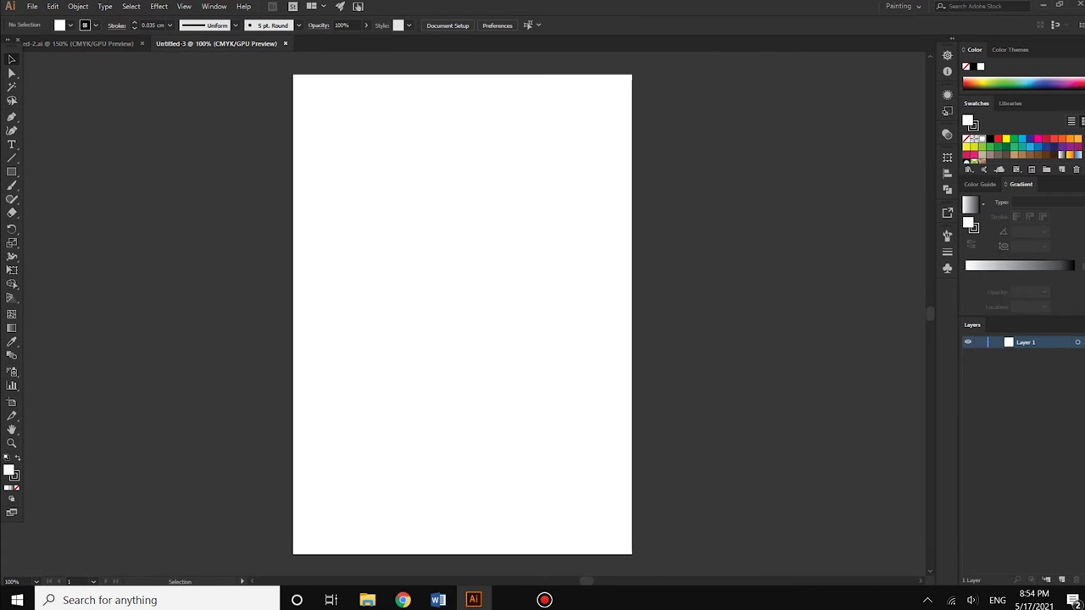
Draw a wide rectangle, about 487 x 105 pt, across the upper artboard
{"action": "key", "text": "m"}
{"action": "left_click_drag", "start_coordinate": [317, 240], "coordinate": [595, 299]}
{"action": "key", "text": "v"}
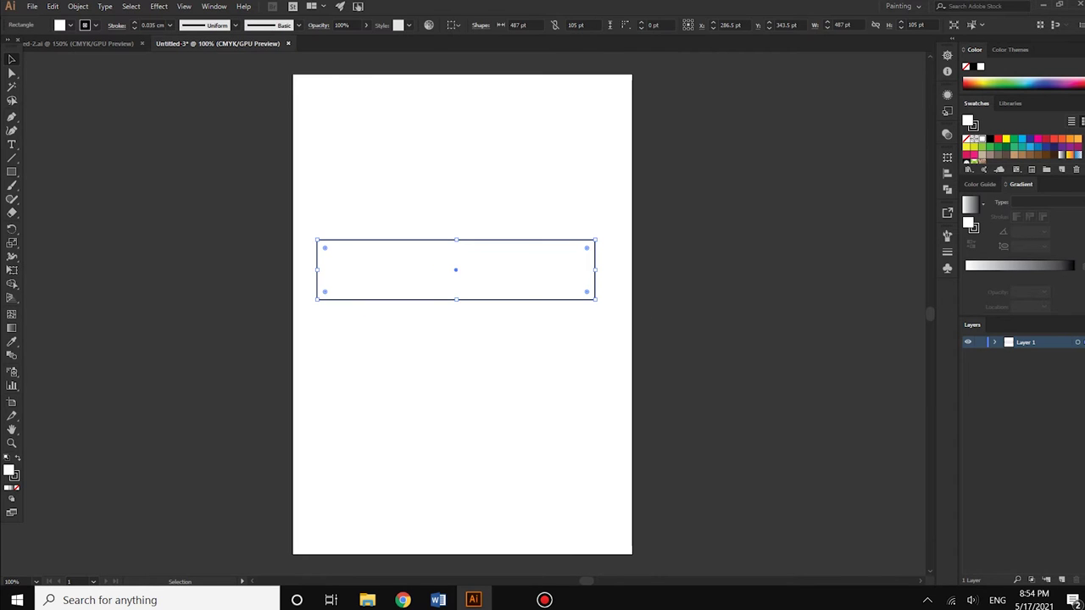
Fill the rectangle with pink #E22362 and remove its stroke
{"action": "double_click", "coordinate": [8, 471]}
{"action": "left_click_drag", "start_coordinate": [521, 235], "coordinate": [513, 228]}
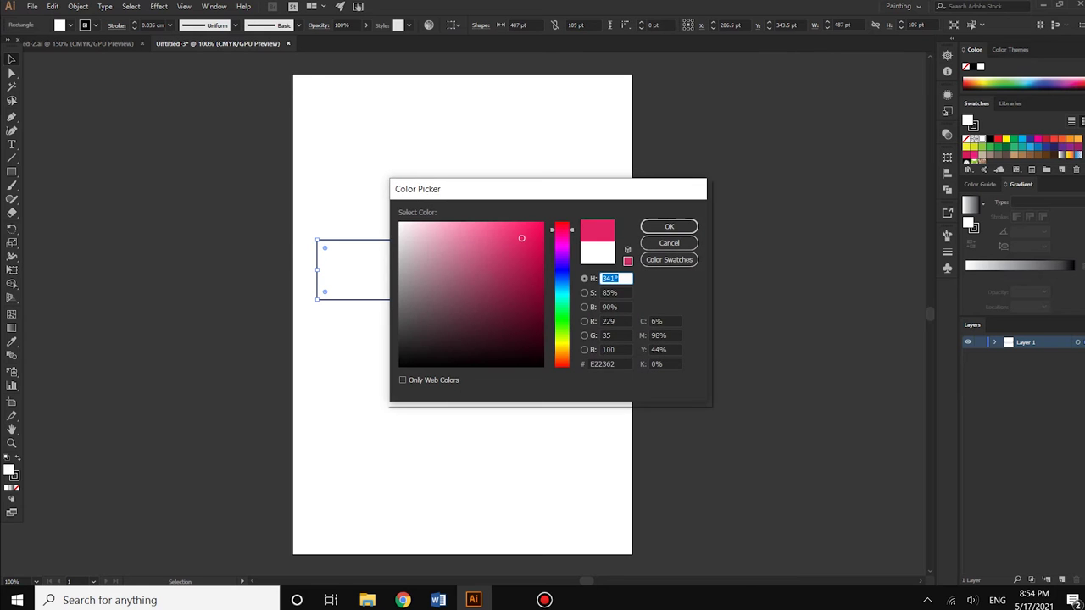
{"action": "key", "text": "Return"}
{"action": "left_click", "coordinate": [95, 25]}
{"action": "left_click", "coordinate": [7, 40]}
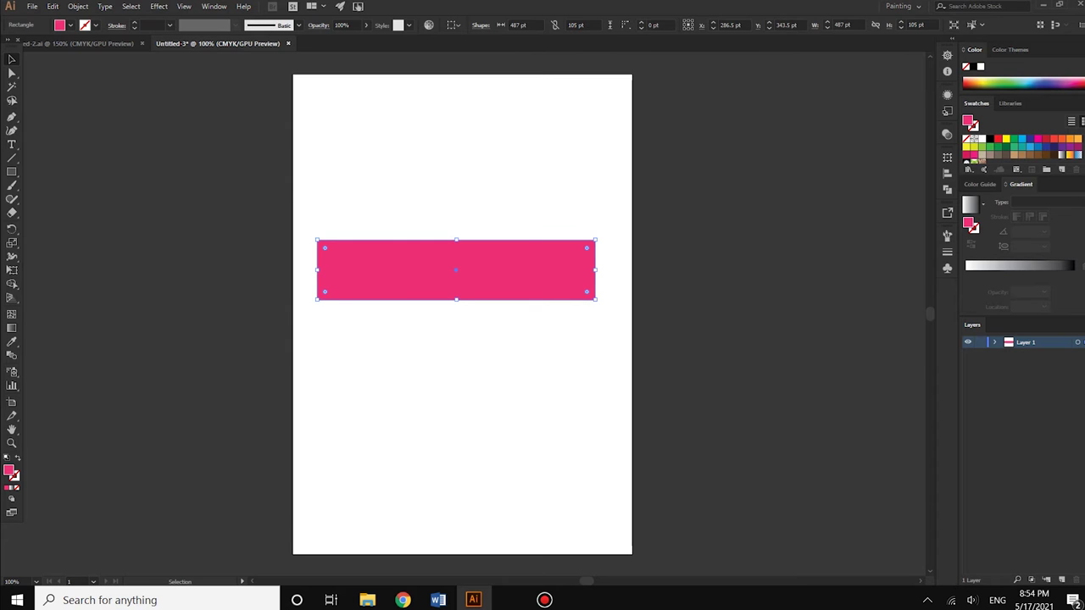
{"action": "key", "text": "ctrl+plus"}
Reselect the pink rectangle, ready for editing its individual anchor points
{"action": "left_click_drag", "start_coordinate": [500, 271], "coordinate": [504, 272]}
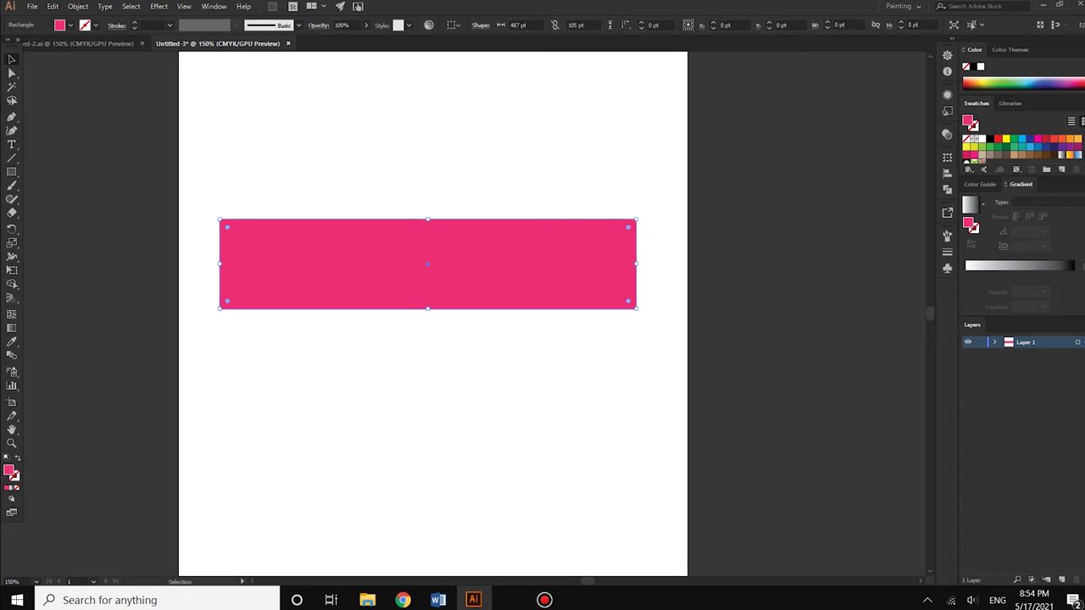
{"action": "key", "text": "ctrl+shift+a"}
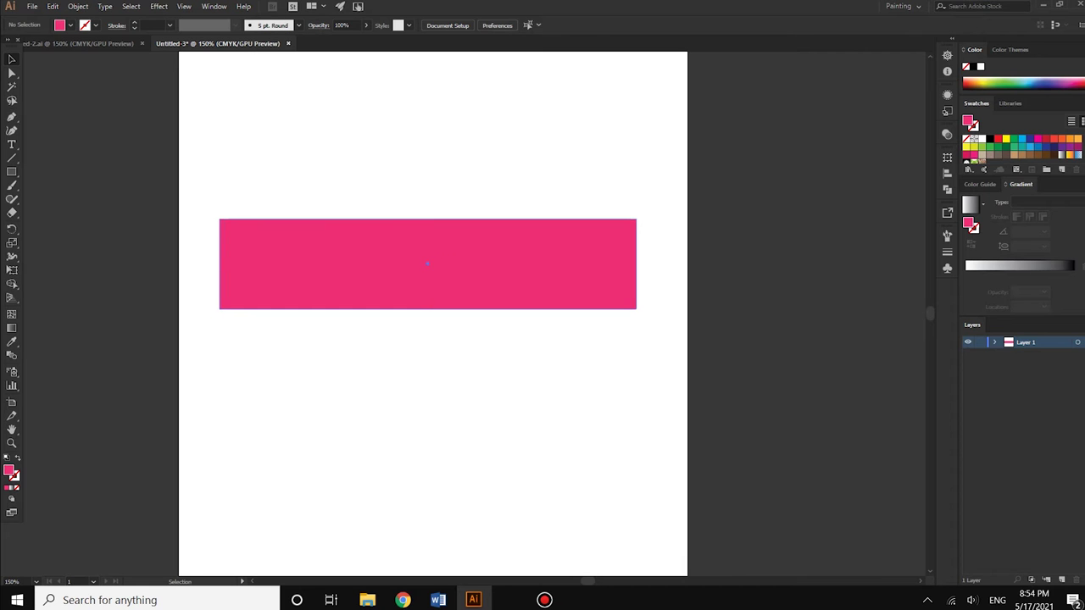
{"action": "left_click_drag", "start_coordinate": [501, 271], "coordinate": [506, 272]}
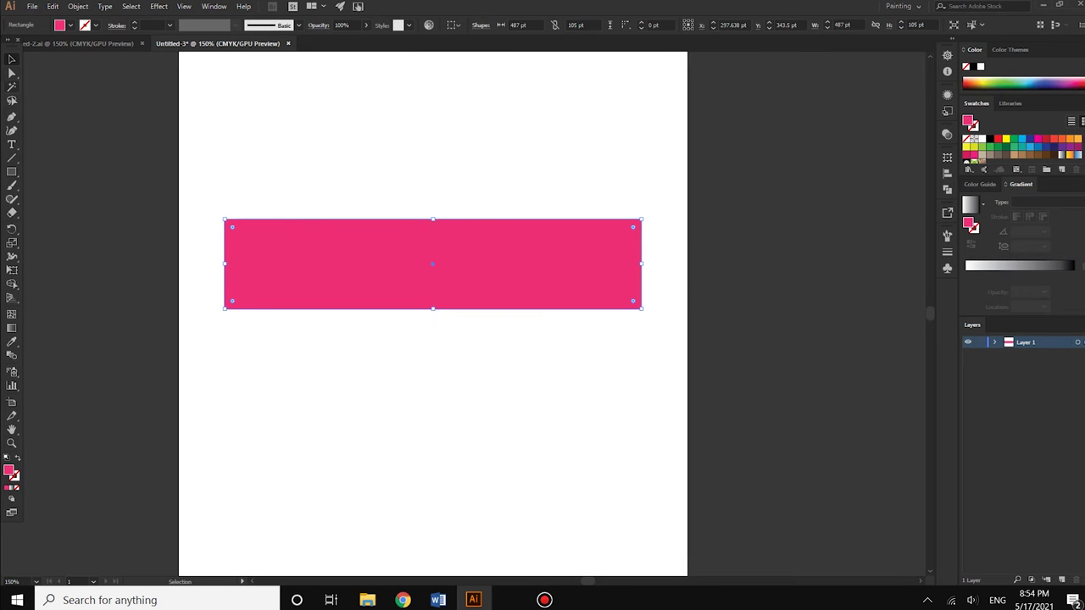
{"action": "key", "text": "p"}
{"action": "scroll", "coordinate": [641, 252], "scroll_direction": "up", "scroll_amount": 2}
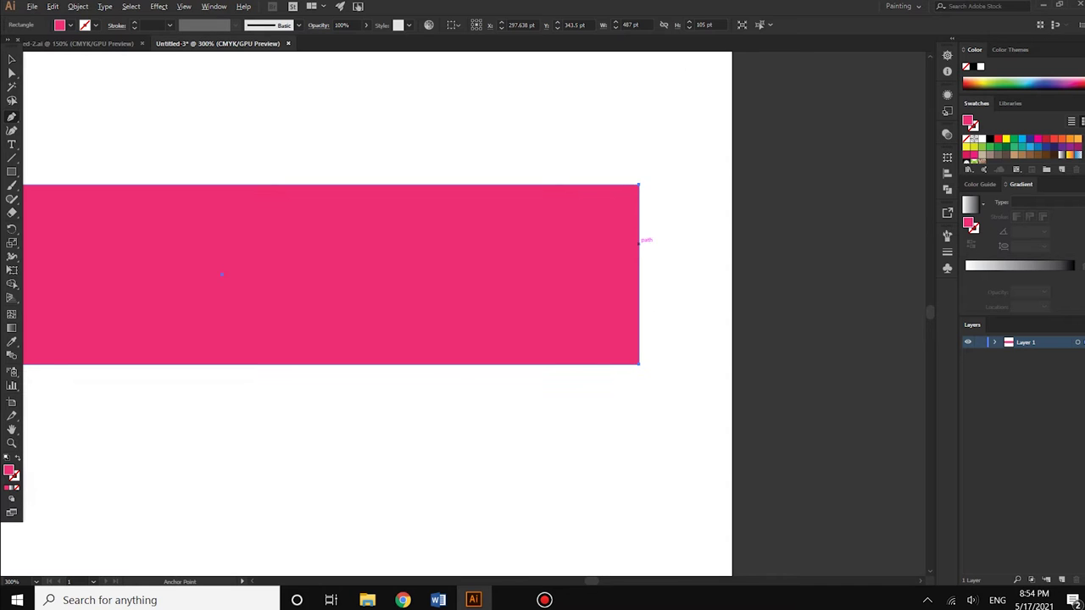
{"action": "key", "text": "a"}
{"action": "scroll", "coordinate": [551, 212], "scroll_direction": "down", "scroll_amount": 1}
Slant the rectangle by shifting its top-left corner right and bottom-right corner left
{"action": "left_click_drag", "start_coordinate": [48, 164], "coordinate": [81, 195]}
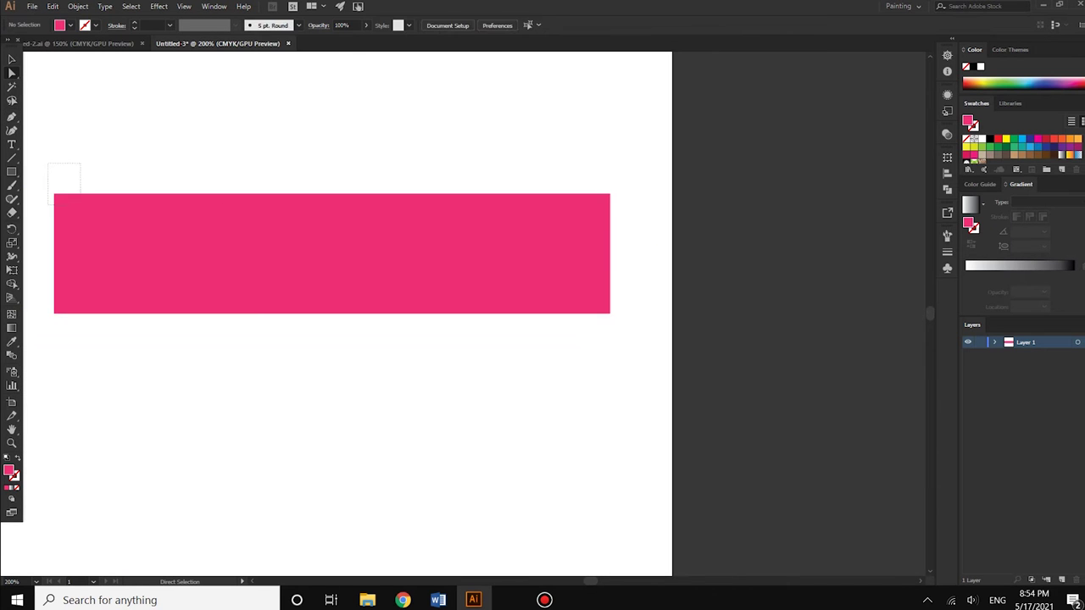
{"action": "scroll", "coordinate": [57, 200], "scroll_direction": "up", "scroll_amount": 1}
{"action": "left_click_drag", "start_coordinate": [52, 192], "coordinate": [105, 192]}
{"action": "scroll", "coordinate": [77, 198], "scroll_direction": "down", "scroll_amount": 2}
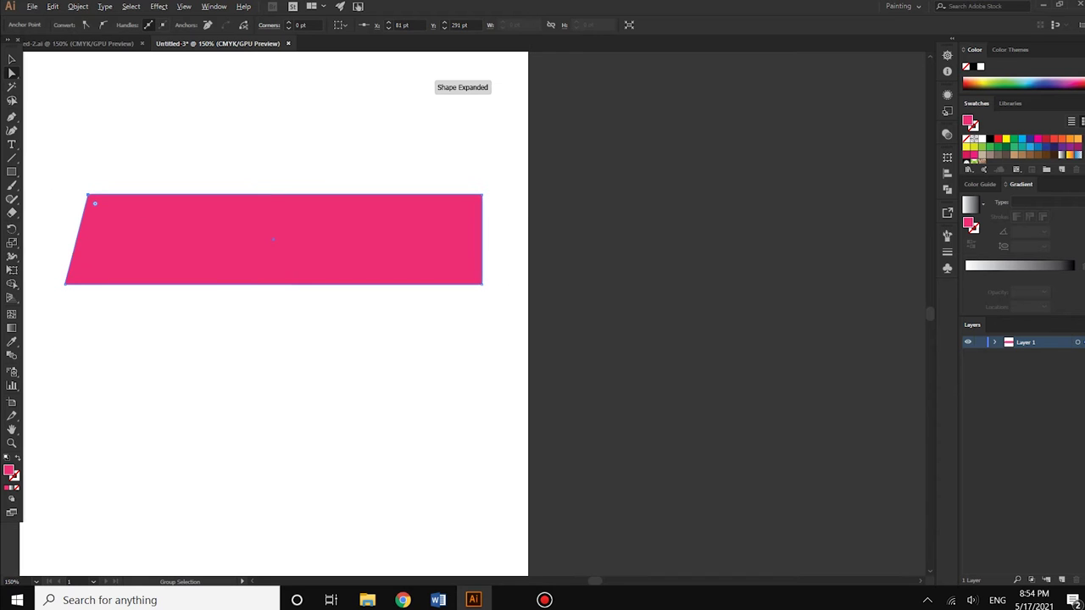
{"action": "scroll", "coordinate": [481, 301], "scroll_direction": "up", "scroll_amount": 1}
{"action": "left_click_drag", "start_coordinate": [481, 278], "coordinate": [446, 276]}
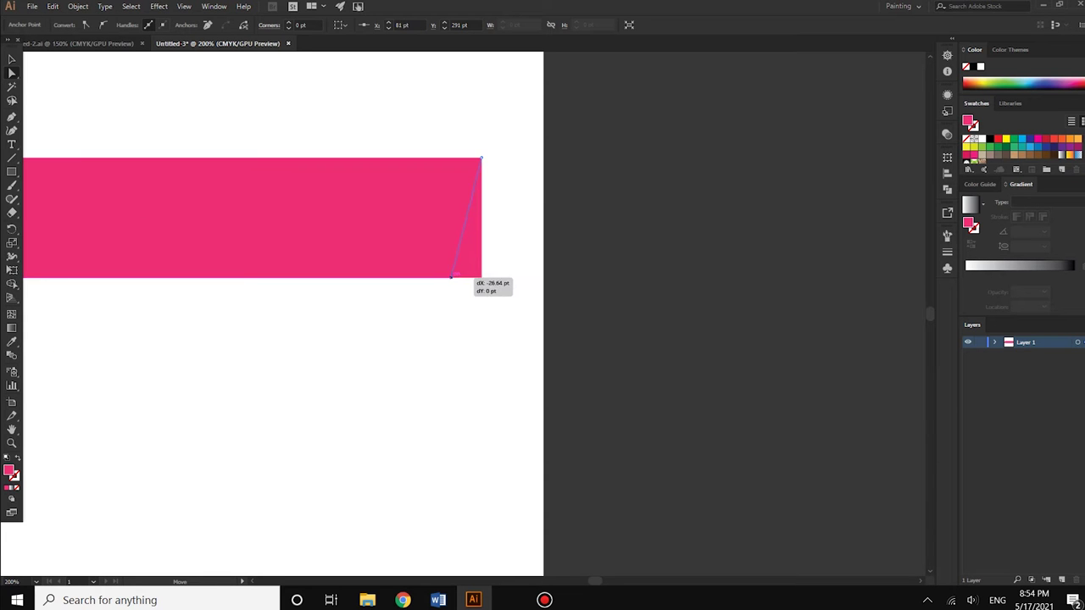
{"action": "scroll", "coordinate": [449, 271], "scroll_direction": "down", "scroll_amount": 2}
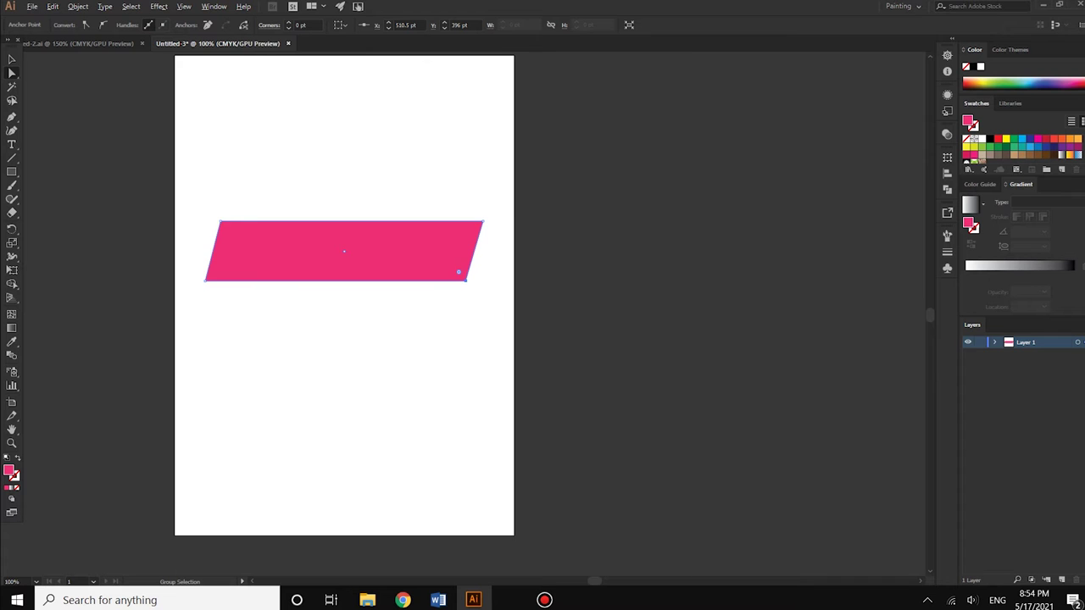
{"action": "scroll", "coordinate": [458, 272], "scroll_direction": "up", "scroll_amount": 2}
Add extra anchor points along the banner's left and right edges
{"action": "key", "text": "p"}
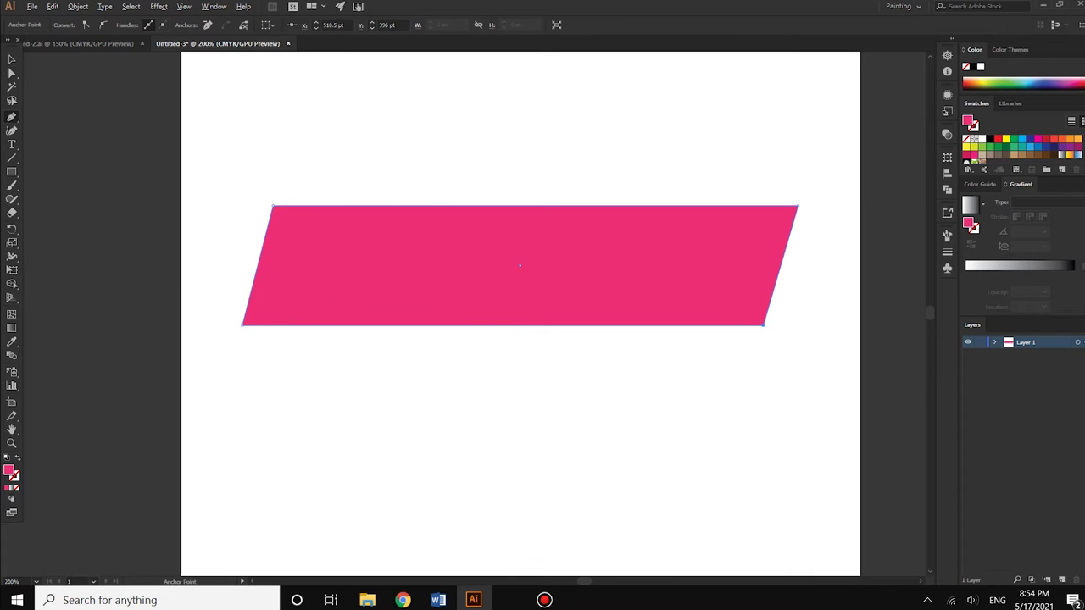
{"action": "scroll", "coordinate": [390, 233], "scroll_direction": "up", "scroll_amount": 2}
{"action": "scroll", "coordinate": [390, 233], "scroll_direction": "down", "scroll_amount": 1}
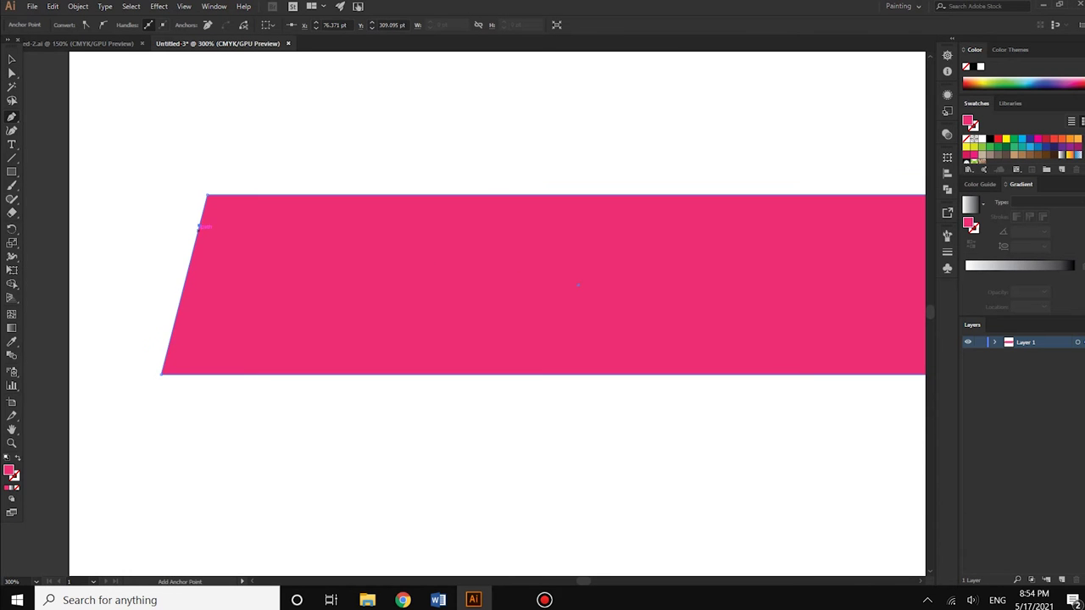
{"action": "scroll", "coordinate": [202, 223], "scroll_direction": "up", "scroll_amount": 2}
{"action": "left_click", "coordinate": [196, 251]}
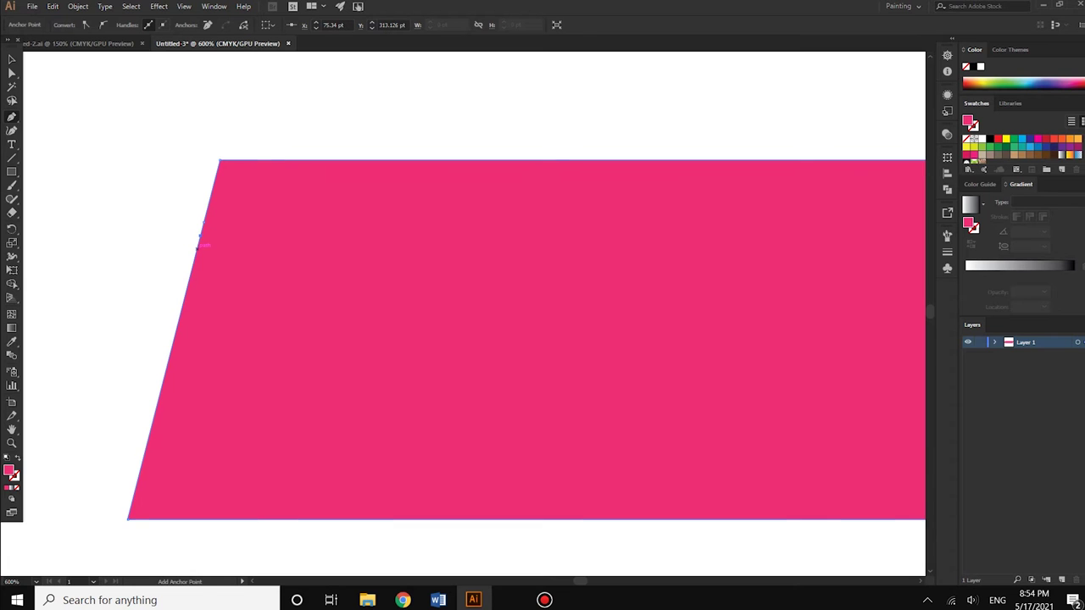
{"action": "scroll", "coordinate": [201, 246], "scroll_direction": "down", "scroll_amount": 1}
{"action": "scroll", "coordinate": [180, 344], "scroll_direction": "up", "scroll_amount": 2}
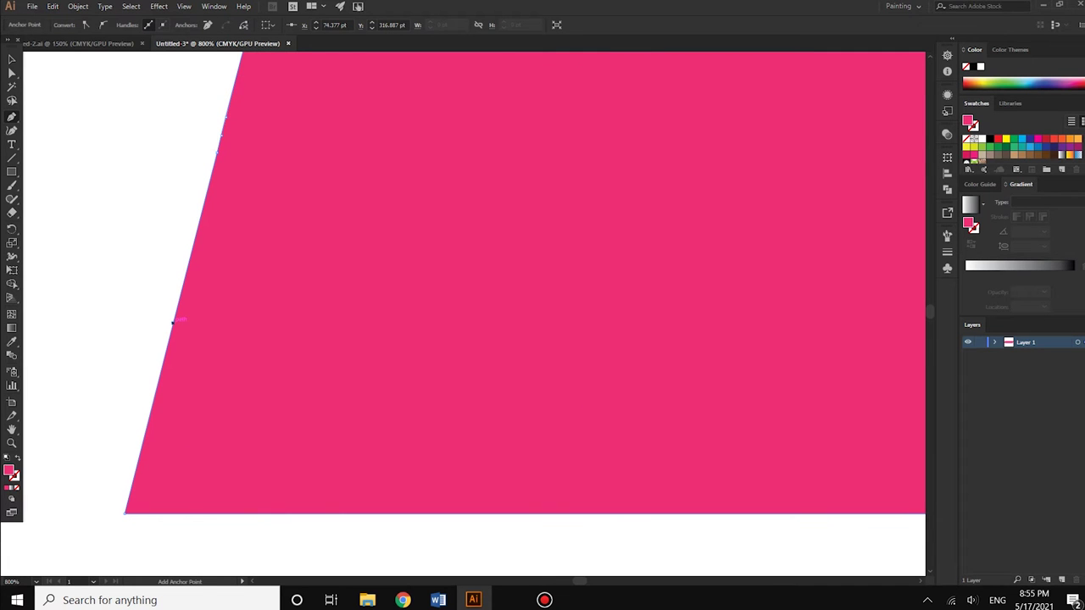
{"action": "scroll", "coordinate": [166, 351], "scroll_direction": "down", "scroll_amount": 1}
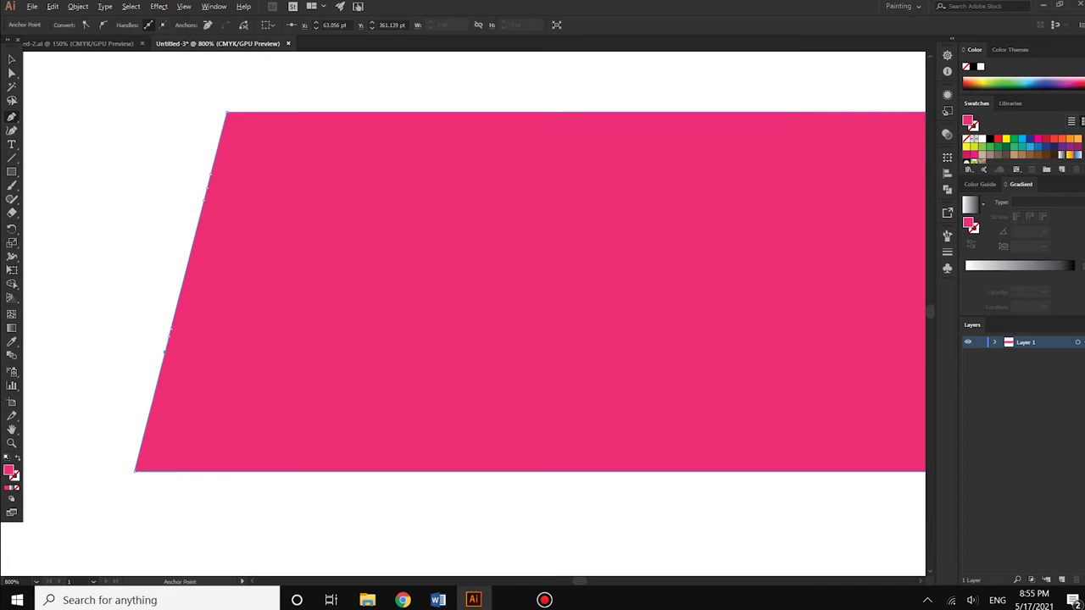
{"action": "scroll", "coordinate": [166, 352], "scroll_direction": "down", "scroll_amount": 1}
{"action": "scroll", "coordinate": [166, 352], "scroll_direction": "down", "scroll_amount": 2}
{"action": "scroll", "coordinate": [714, 302], "scroll_direction": "up", "scroll_amount": 3}
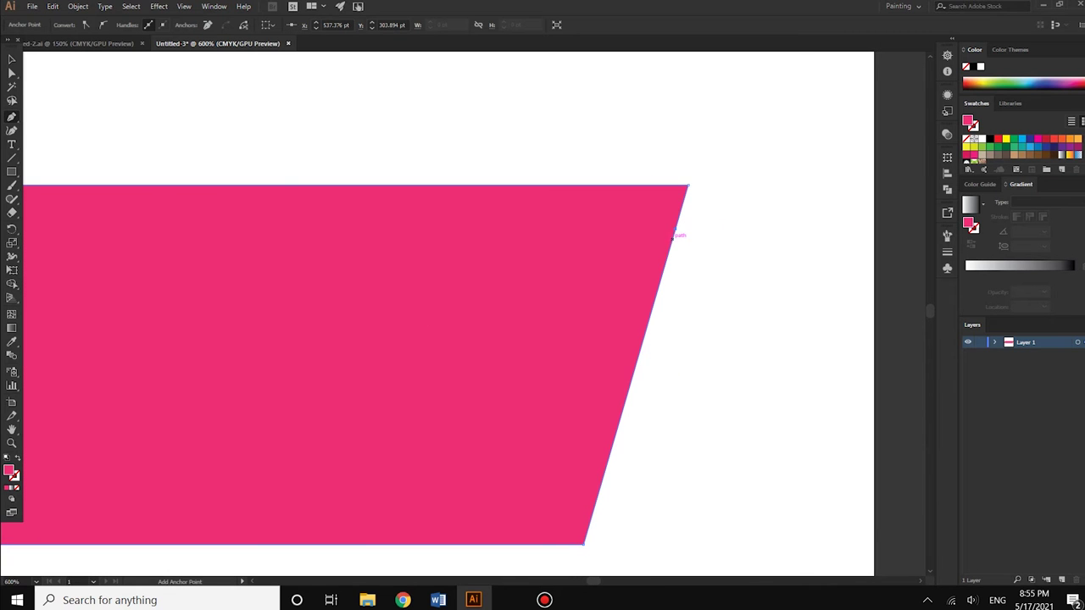
{"action": "left_click", "coordinate": [669, 253]}
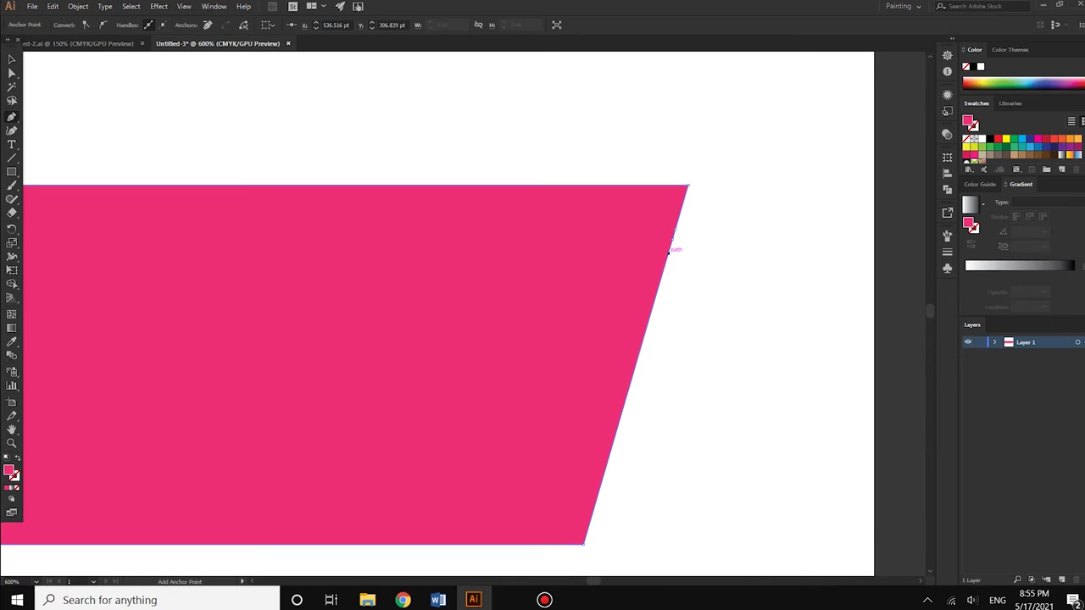
{"action": "left_click", "coordinate": [627, 396], "text": "ctrl"}
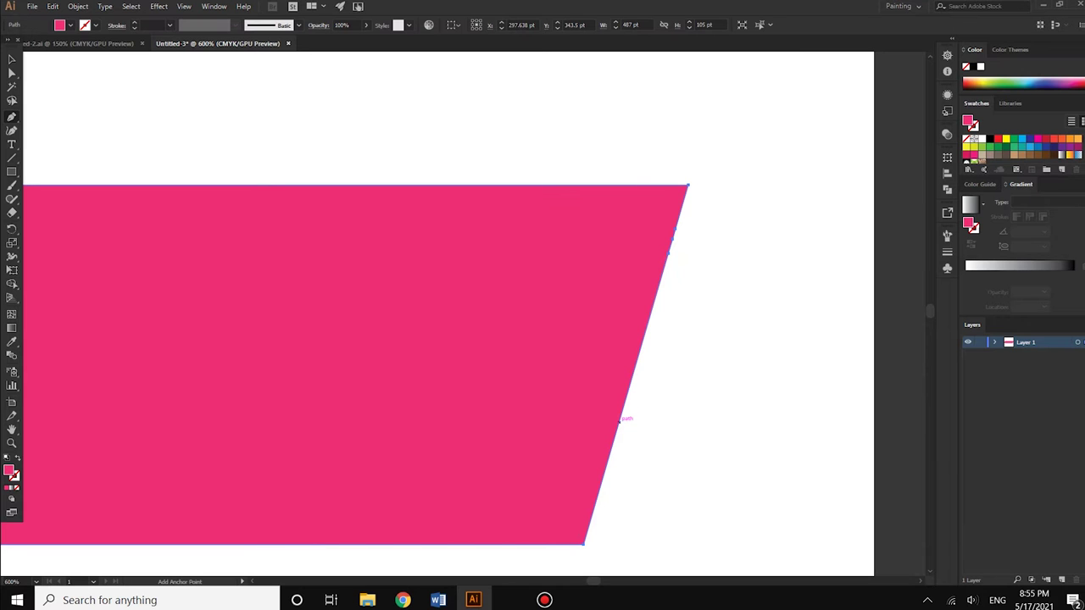
{"action": "left_click", "coordinate": [614, 437]}
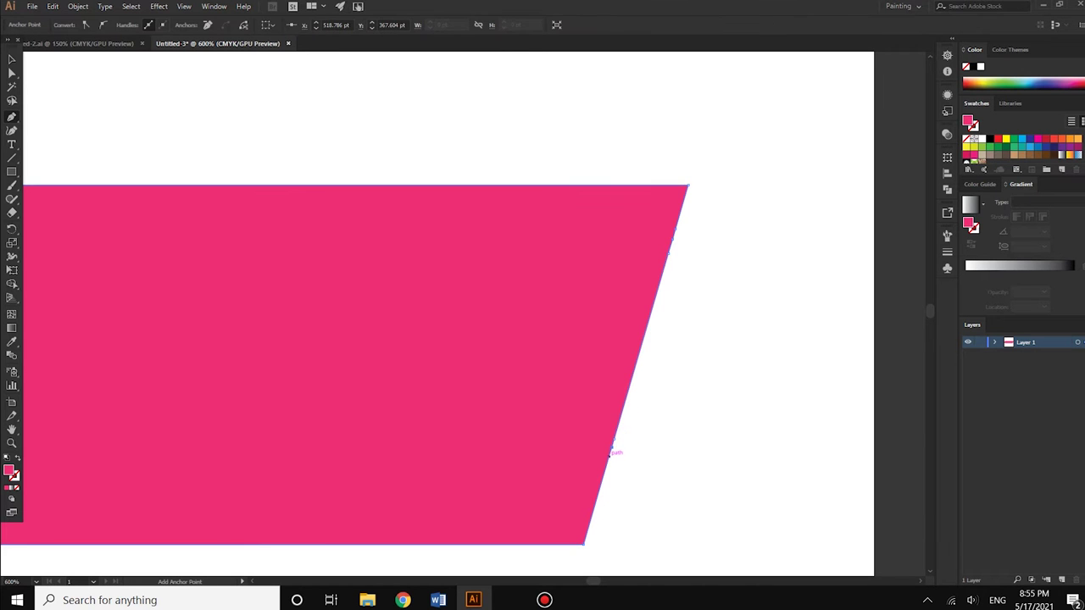
{"action": "left_click", "coordinate": [608, 458]}
Pull two right-edge anchors inward to cut notches into the banner's right side
{"action": "key", "text": "a"}
{"action": "mouse_move", "coordinate": [676, 229]}
{"action": "left_mouse_down"}
{"action": "mouse_move", "coordinate": [527, 226]}
{"action": "mouse_move", "coordinate": [552, 238]}
{"action": "left_mouse_up"}
{"action": "key", "text": "ctrl+minus"}
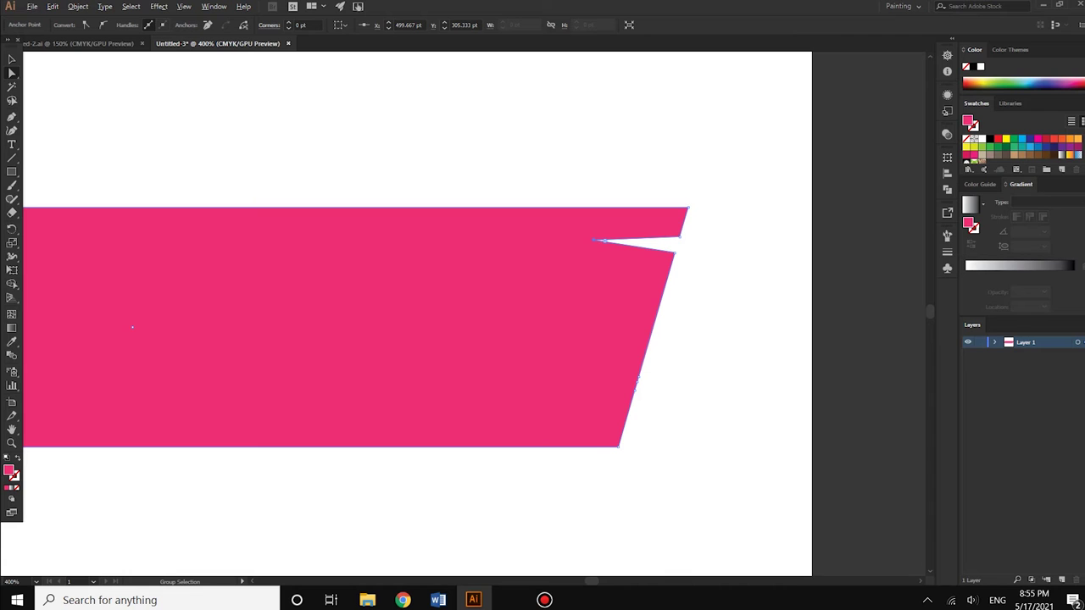
{"action": "key", "text": "ctrl+plus"}
{"action": "left_click_drag", "start_coordinate": [618, 383], "coordinate": [548, 383]}
{"action": "key", "text": "ctrl+minus"}
{"action": "key", "text": "ctrl+minus"}
{"action": "key", "text": "ctrl+minus"}
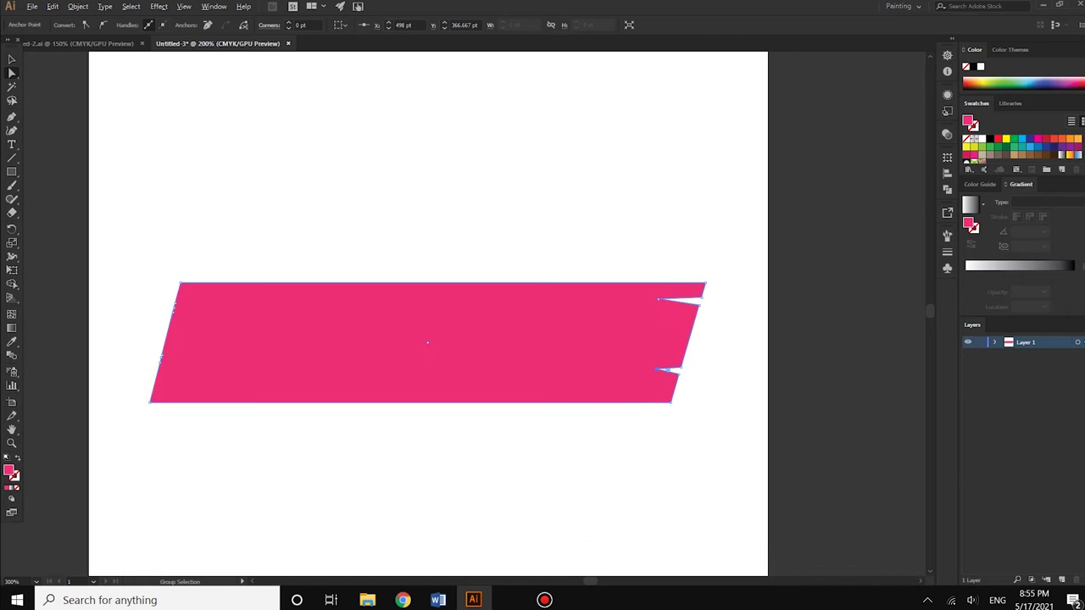
{"action": "key", "text": "ctrl+minus"}
Pull two left-edge anchors inward to notch the left side, then deselect the banner
{"action": "scroll", "coordinate": [294, 361], "scroll_direction": "up", "scroll_amount": 3}
{"action": "left_click_drag", "start_coordinate": [319, 353], "coordinate": [346, 355]}
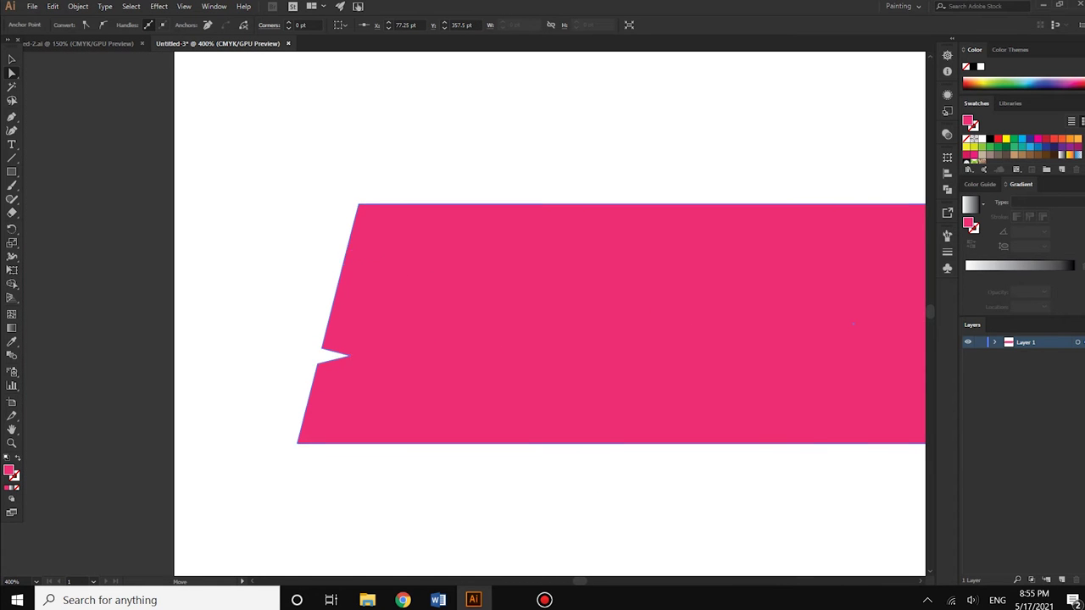
{"action": "left_click_drag", "start_coordinate": [346, 252], "coordinate": [416, 249]}
{"action": "scroll", "coordinate": [428, 249], "scroll_direction": "down", "scroll_amount": 3}
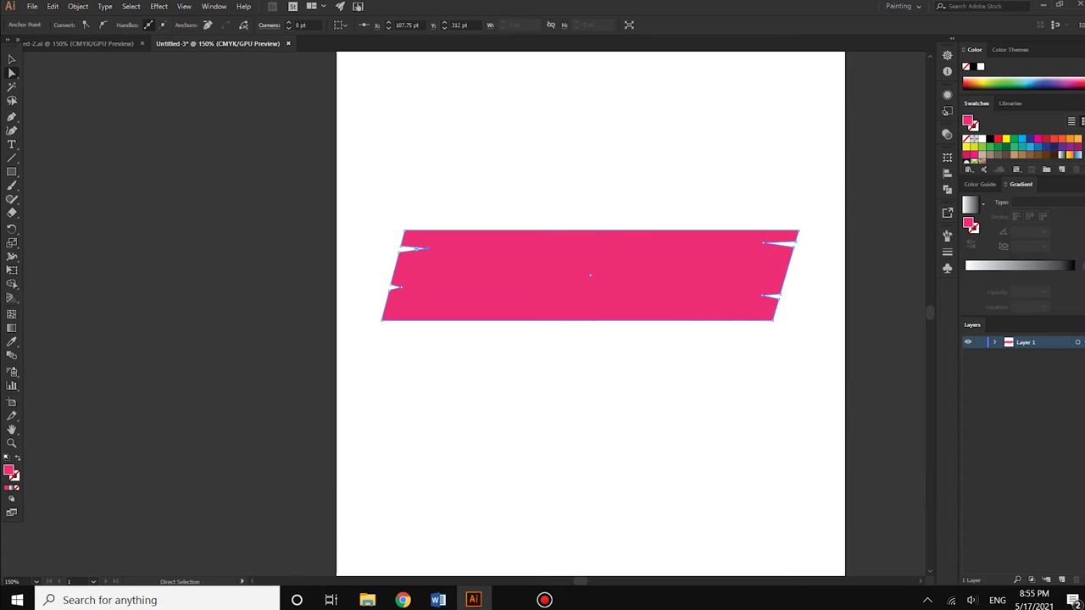
{"action": "key", "text": "v"}
{"action": "key", "text": "ctrl+shift+a"}
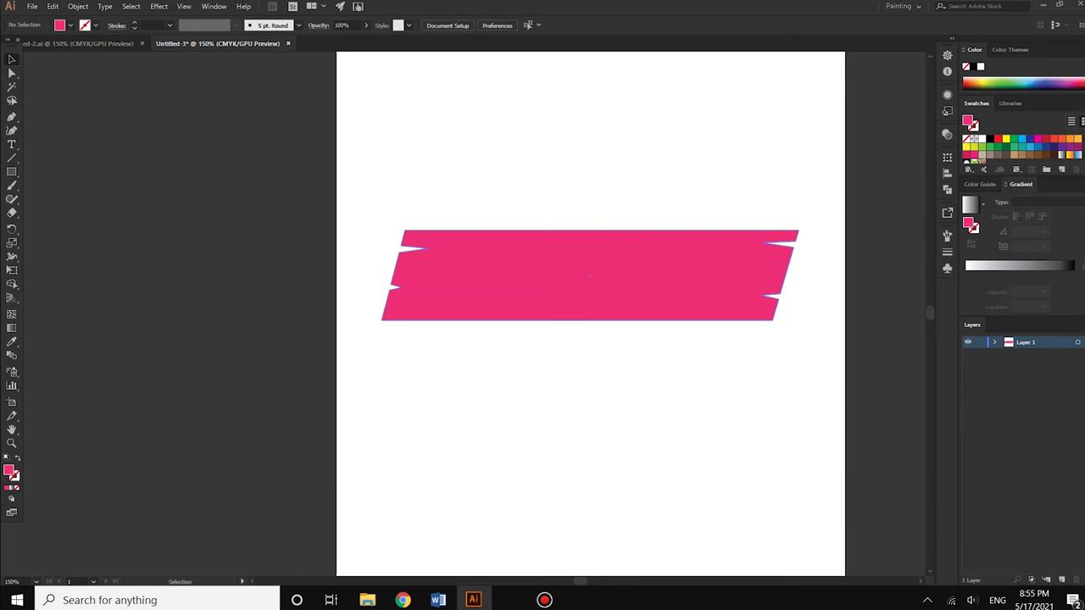
Draw a second rectangle just below the torn banner
{"action": "scroll", "coordinate": [834, 378], "scroll_direction": "up", "scroll_amount": 1}
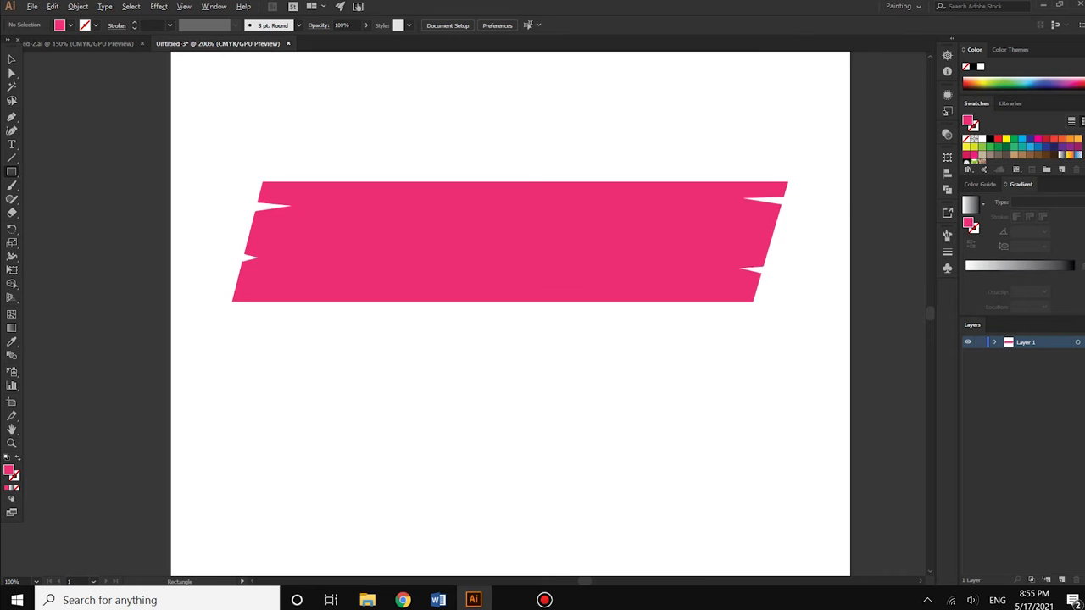
{"action": "left_click_drag", "start_coordinate": [271, 305], "coordinate": [727, 402]}
{"action": "left_click", "coordinate": [727, 401]}
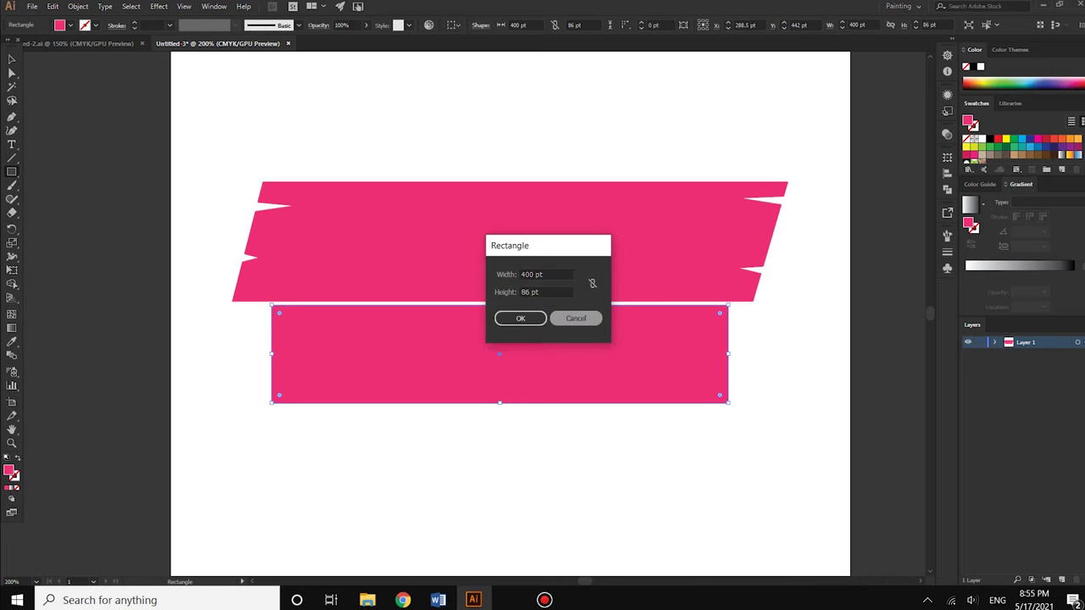
{"action": "left_click", "coordinate": [577, 319]}
Stretch the top banner slightly higher and make the lower rectangle 92 pt tall
{"action": "key", "text": "v"}
{"action": "left_click", "coordinate": [509, 191]}
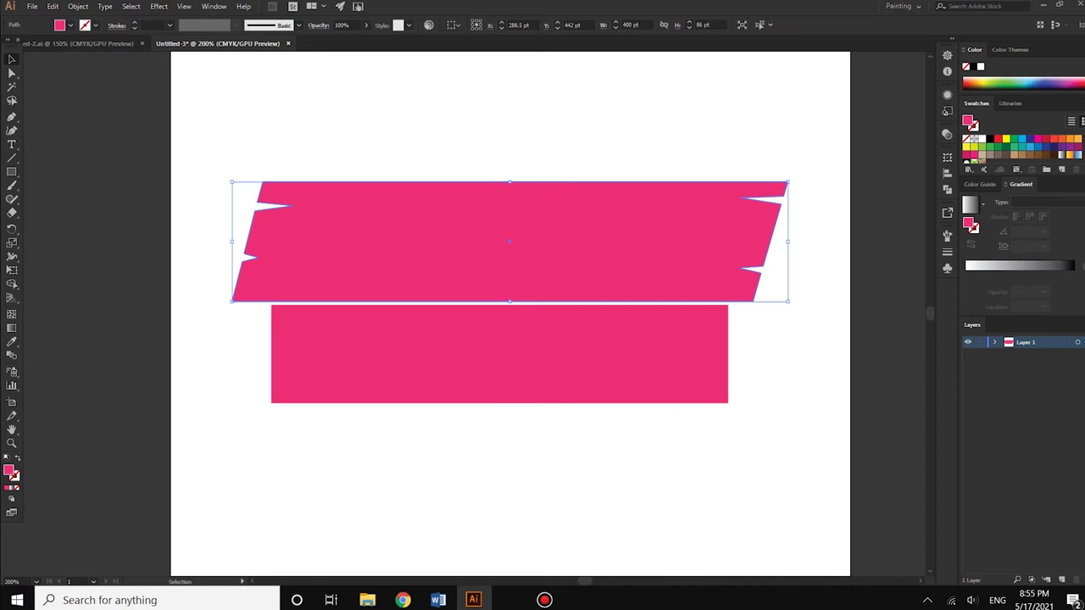
{"action": "left_click_drag", "start_coordinate": [509, 182], "coordinate": [510, 168]}
{"action": "left_click", "coordinate": [500, 356]}
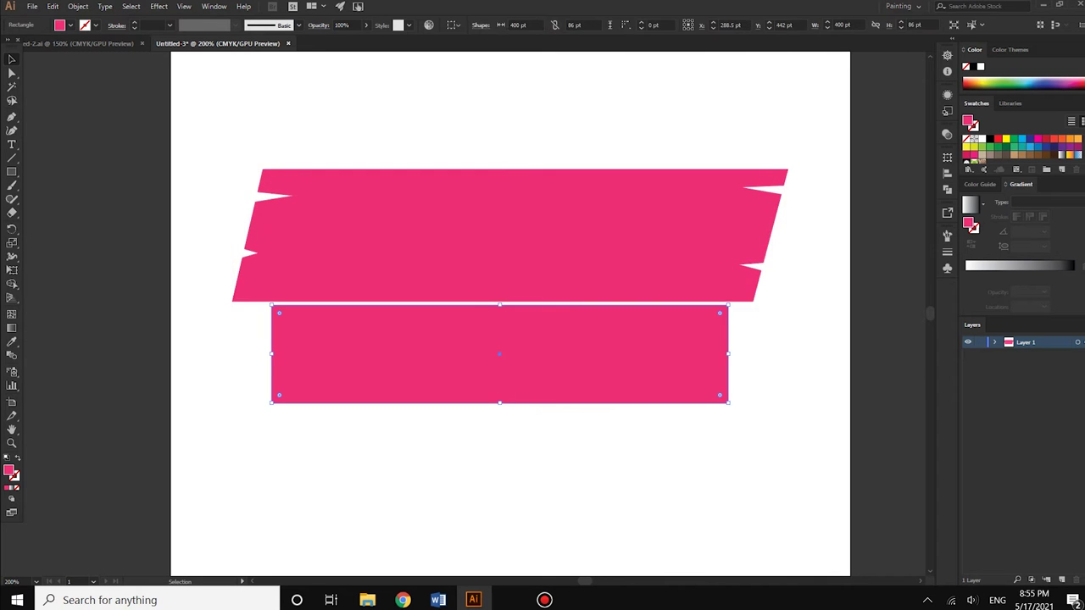
{"action": "left_click_drag", "start_coordinate": [500, 403], "coordinate": [500, 409]}
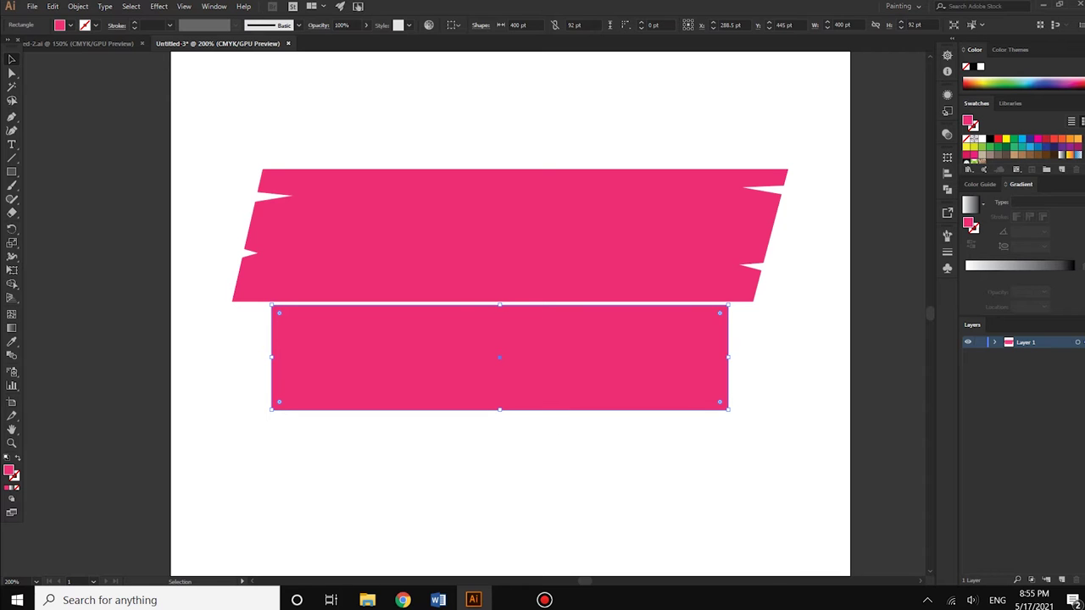
Shift the lower rectangle's top-left anchor right and bottom-right anchor left, retrying once after an undo
{"action": "key", "text": "a"}
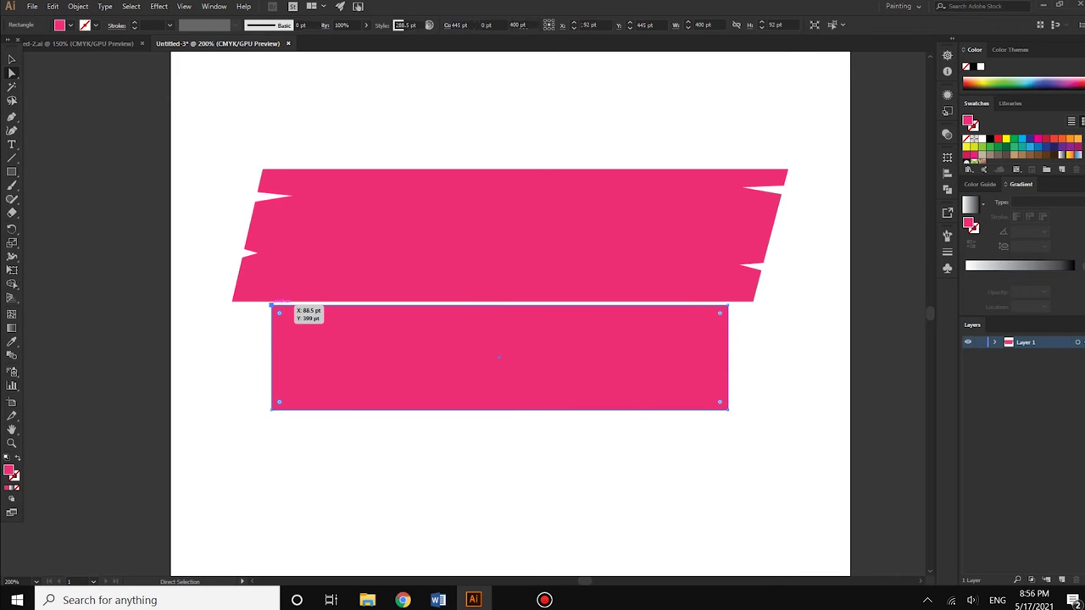
{"action": "left_click", "coordinate": [271, 304]}
{"action": "left_click_drag", "start_coordinate": [279, 313], "coordinate": [316, 315]}
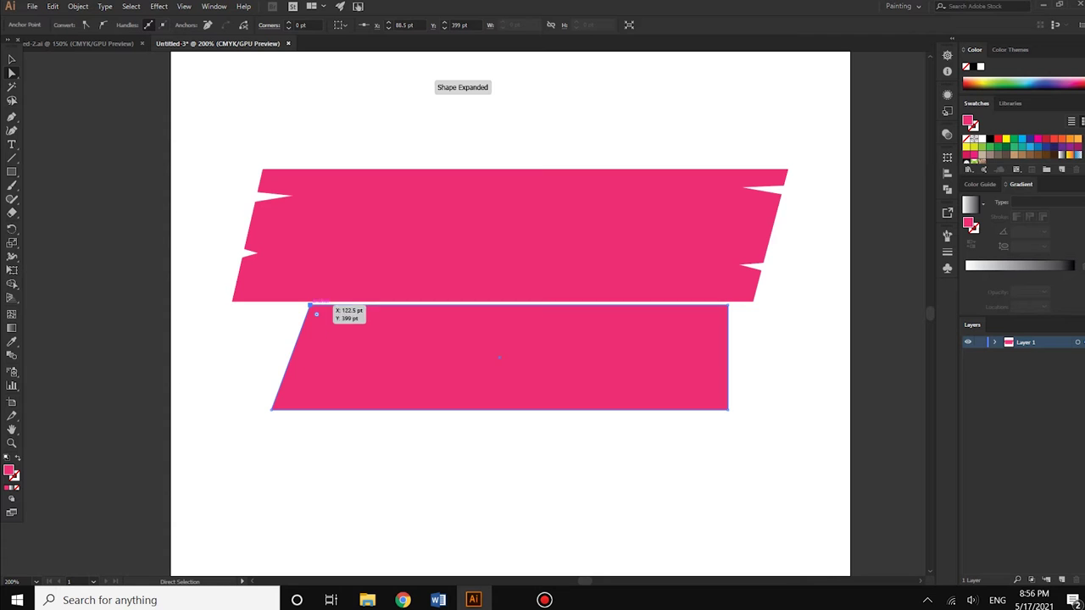
{"action": "left_click_drag", "start_coordinate": [728, 410], "coordinate": [689, 409]}
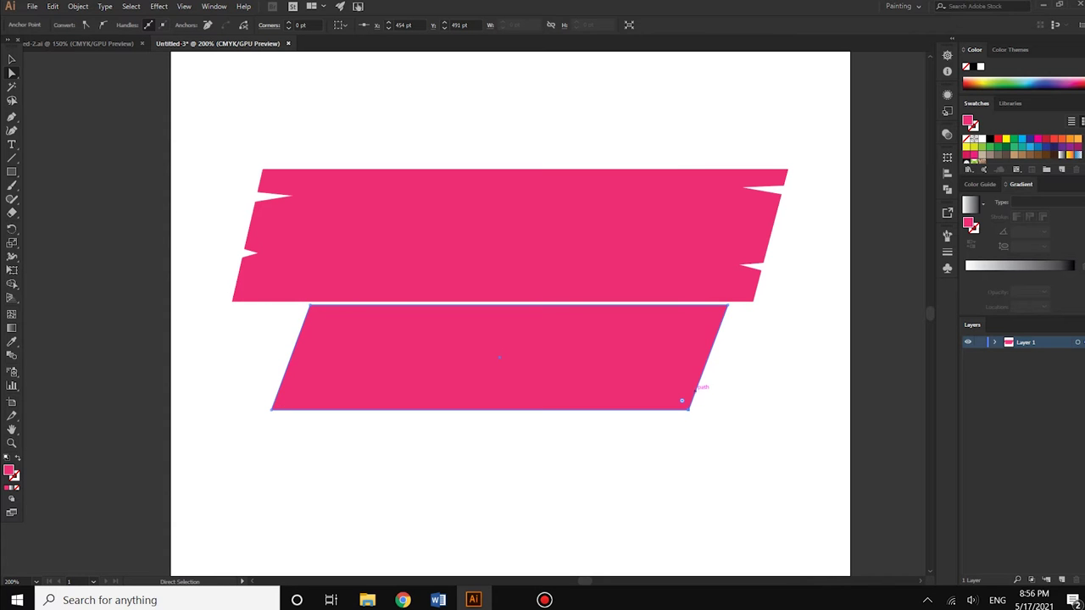
{"action": "key", "text": "ctrl+z"}
{"action": "key", "text": "ctrl+z"}
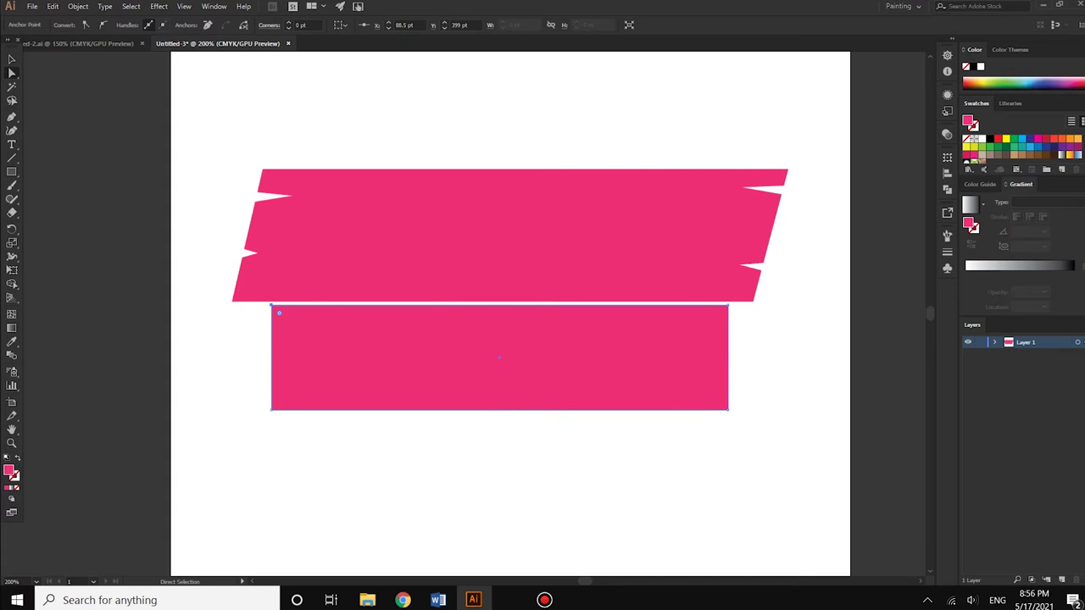
{"action": "left_click_drag", "start_coordinate": [273, 304], "coordinate": [298, 303]}
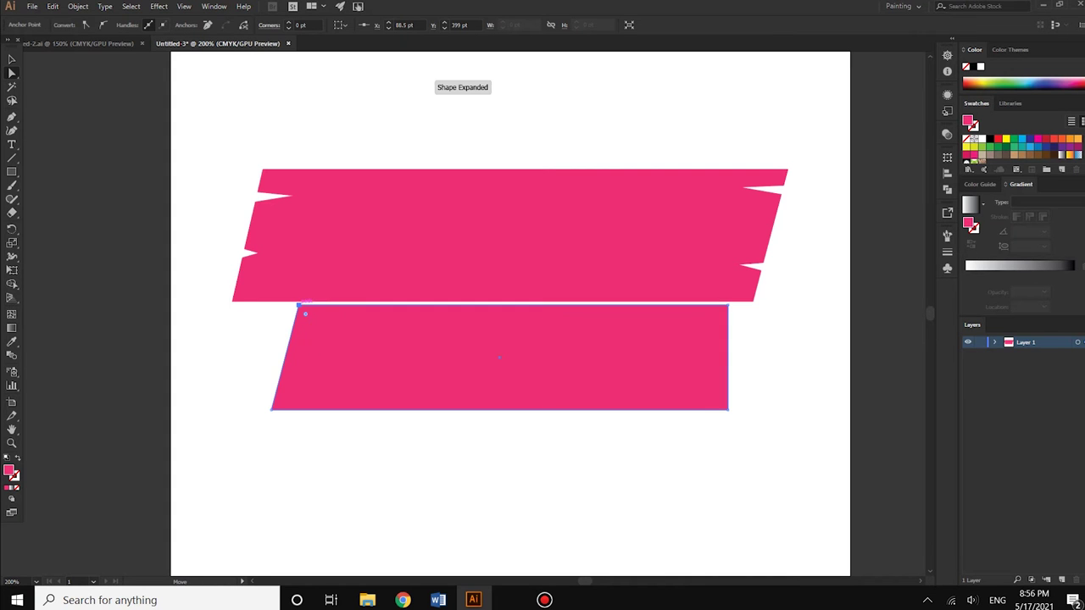
{"action": "left_click_drag", "start_coordinate": [727, 410], "coordinate": [700, 410]}
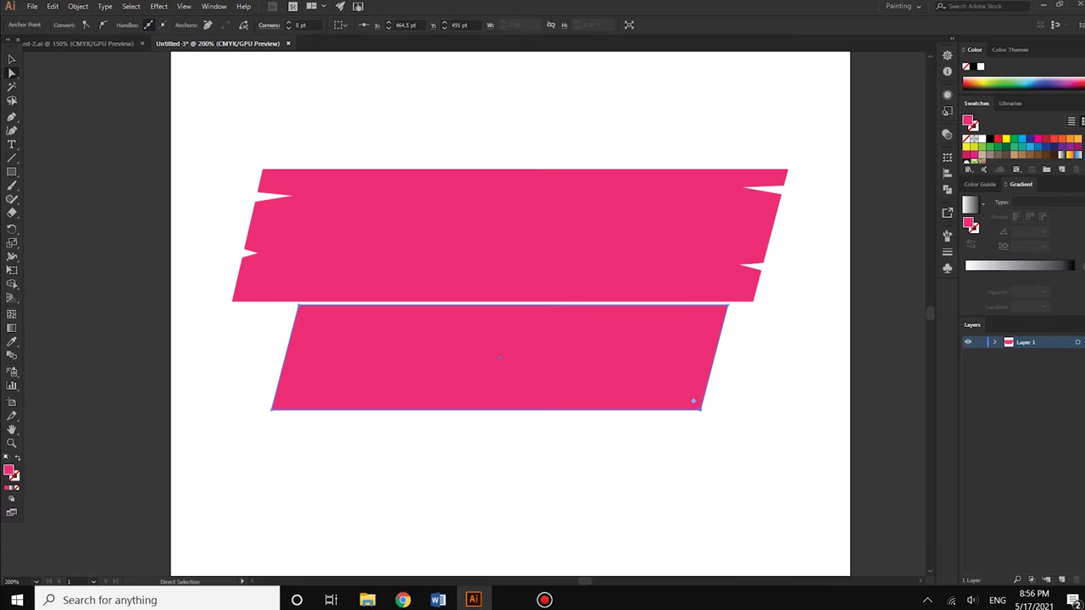
{"action": "key", "text": "shift+Down"}
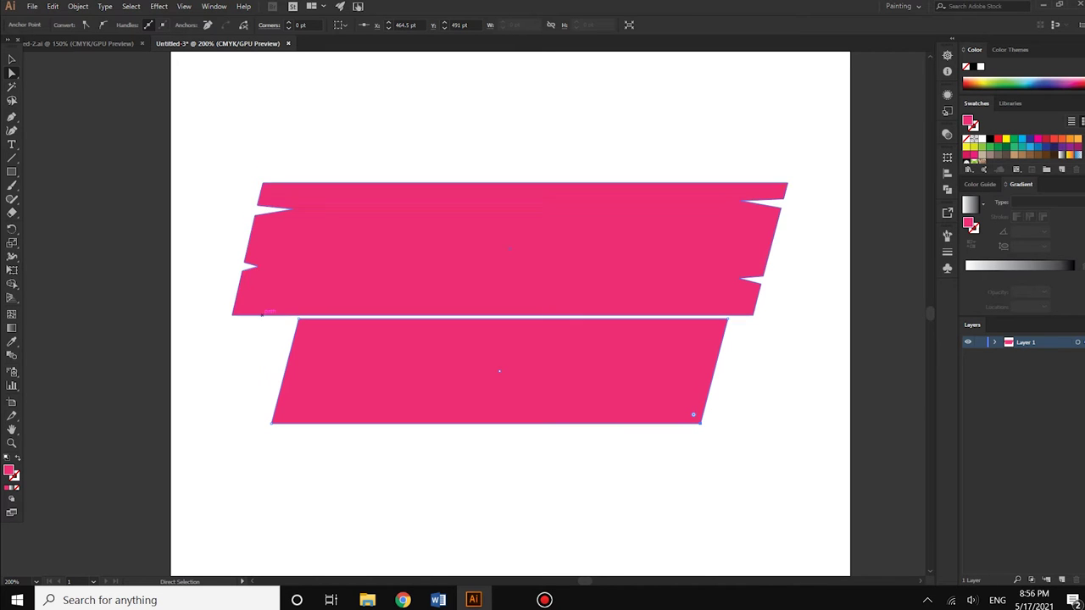
Add extra anchor points on the lower parallelogram's left and right edges
{"action": "key", "text": "p"}
{"action": "scroll", "coordinate": [303, 373], "scroll_direction": "up", "scroll_amount": 2}
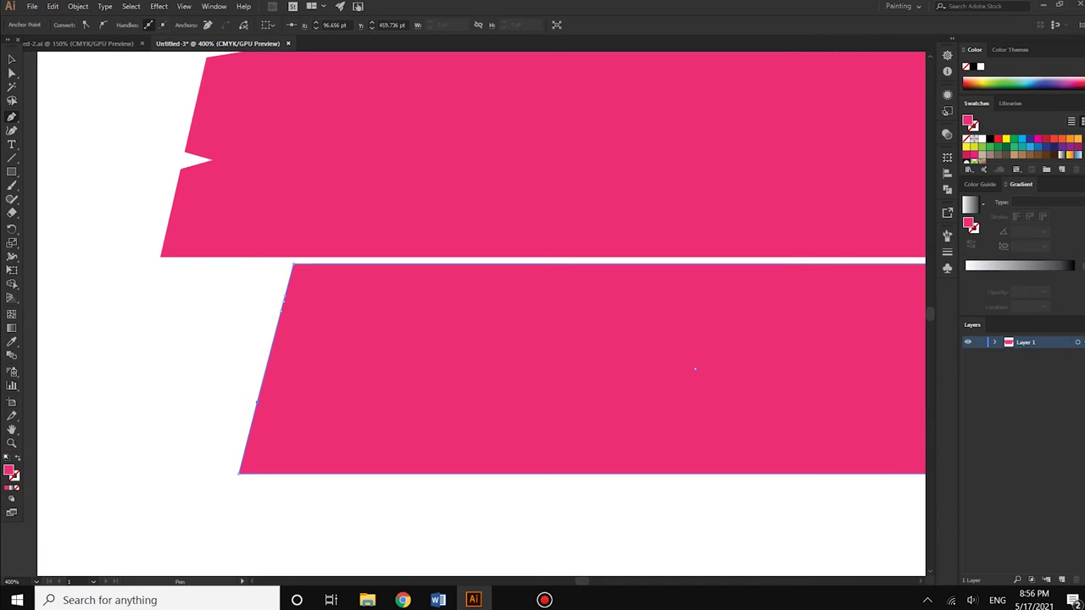
{"action": "scroll", "coordinate": [543, 373], "scroll_direction": "up", "scroll_amount": 1}
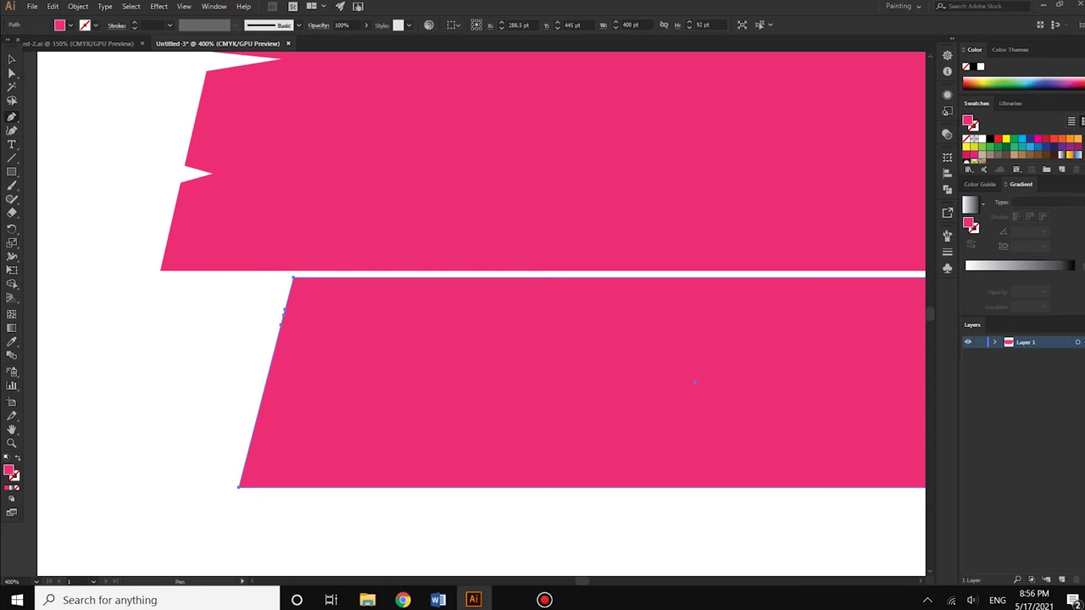
{"action": "left_click", "coordinate": [257, 417]}
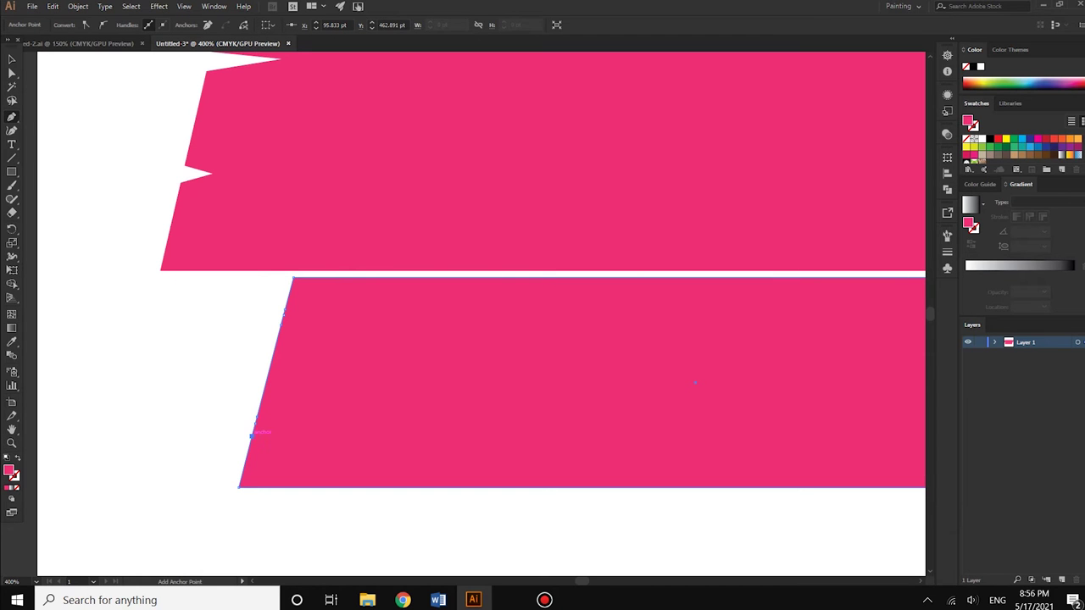
{"action": "scroll", "coordinate": [157, 356], "scroll_direction": "down", "scroll_amount": 1}
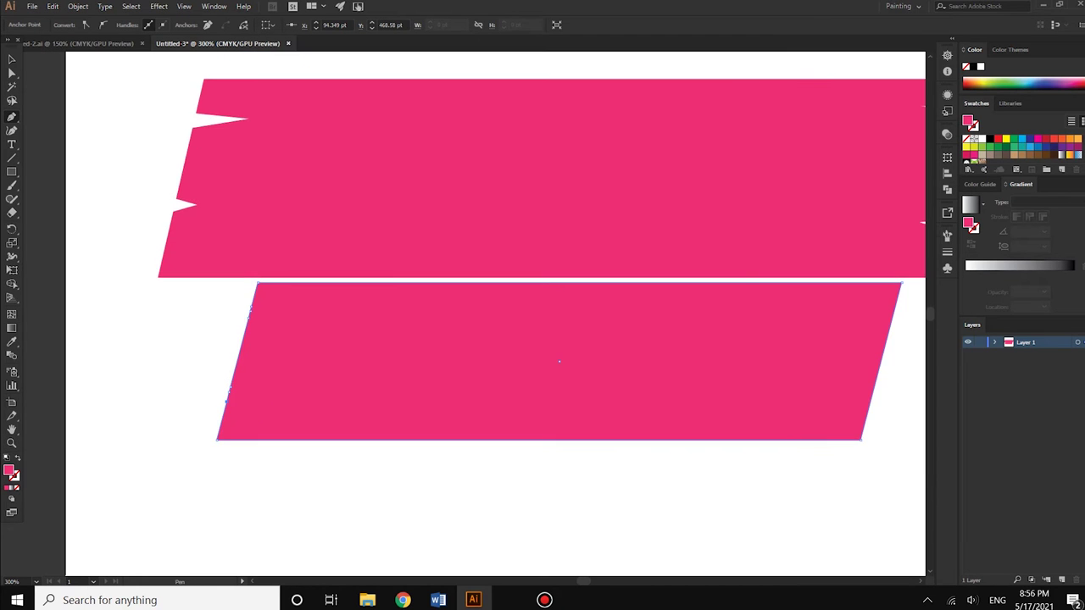
{"action": "scroll", "coordinate": [769, 334], "scroll_direction": "right", "scroll_amount": 2}
{"action": "scroll", "coordinate": [769, 333], "scroll_direction": "right", "scroll_amount": 2}
{"action": "scroll", "coordinate": [769, 333], "scroll_direction": "up", "scroll_amount": 1}
{"action": "scroll", "coordinate": [769, 333], "scroll_direction": "up", "scroll_amount": 2}
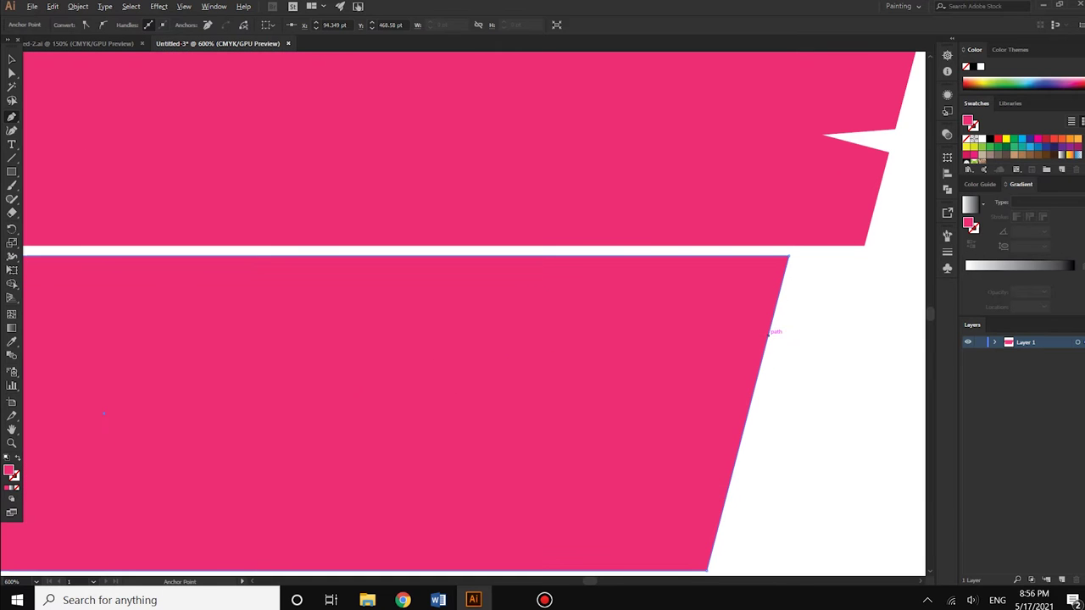
{"action": "left_click", "coordinate": [772, 321]}
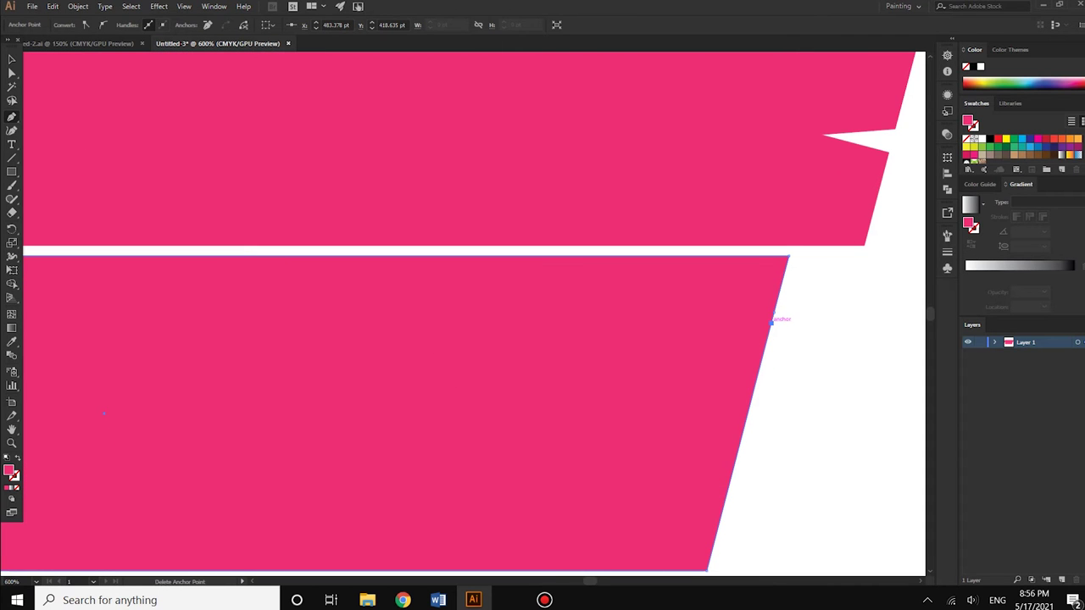
{"action": "scroll", "coordinate": [768, 305], "scroll_direction": "down", "scroll_amount": 2}
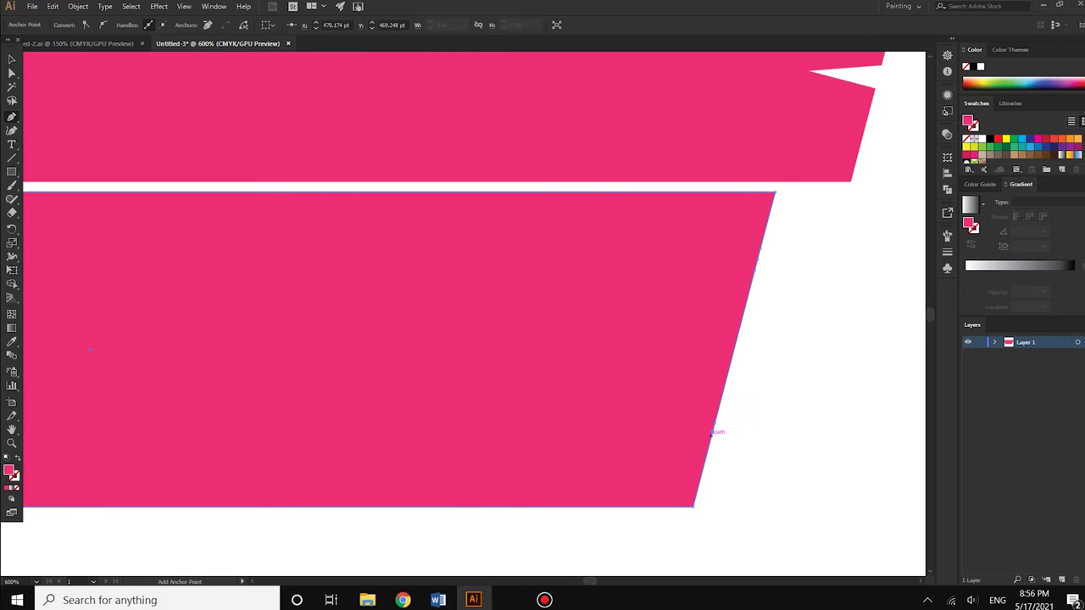
{"action": "left_click", "coordinate": [711, 443]}
Pull two right-edge anchors inward to notch the lower shape's right side
{"action": "key", "text": "a"}
{"action": "left_click_drag", "start_coordinate": [759, 252], "coordinate": [639, 255]}
{"action": "left_click_drag", "start_coordinate": [715, 425], "coordinate": [670, 430]}
{"action": "scroll", "coordinate": [670, 430], "scroll_direction": "down", "scroll_amount": 4}
{"action": "scroll", "coordinate": [351, 386], "scroll_direction": "up", "scroll_amount": 2}
{"action": "scroll", "coordinate": [347, 336], "scroll_direction": "up", "scroll_amount": 2}
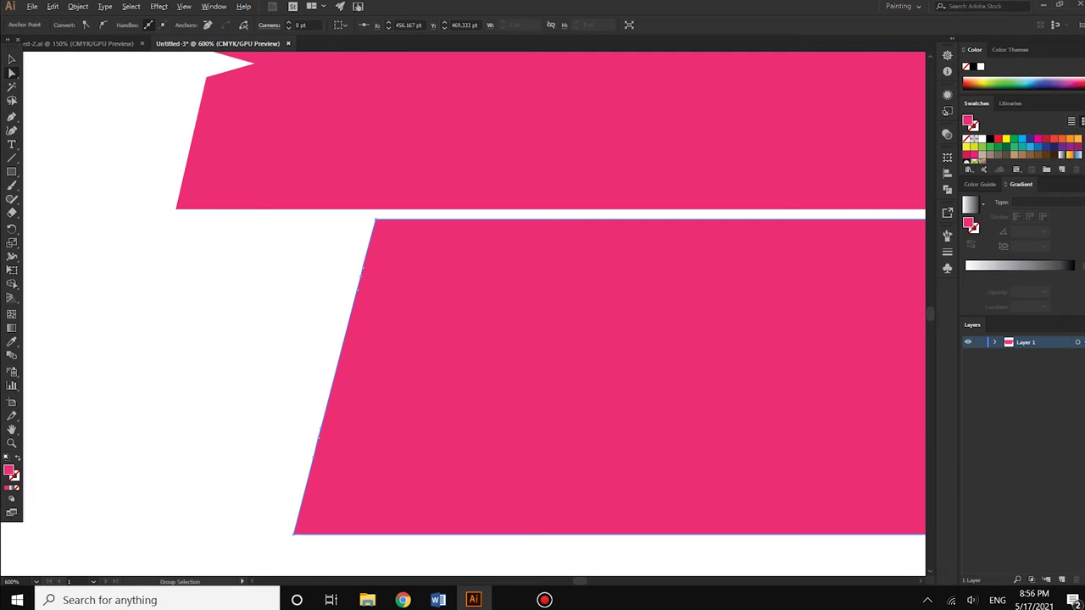
Pull two left-edge anchors inward to cut notches into the lower shape's left side
{"action": "left_click_drag", "start_coordinate": [360, 275], "coordinate": [468, 274]}
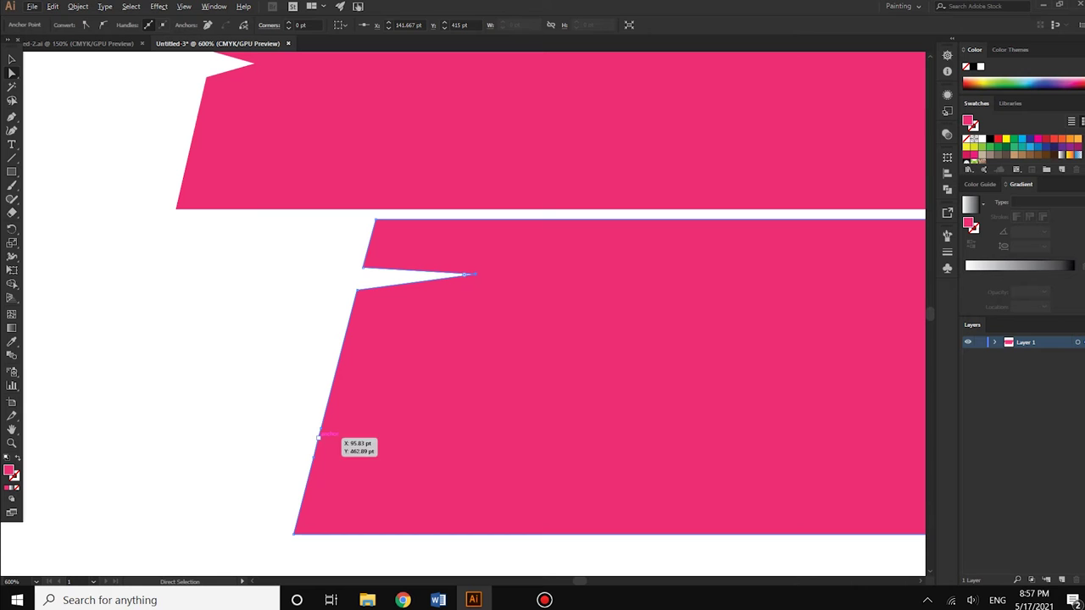
{"action": "left_click", "coordinate": [318, 436]}
{"action": "left_click", "coordinate": [318, 437]}
{"action": "left_click_drag", "start_coordinate": [318, 437], "coordinate": [381, 436]}
{"action": "key", "text": "ctrl+0"}
Add an anchor on the lower shape's top edge and pull it slightly upward
{"action": "key", "text": "ctrl+shift+a"}
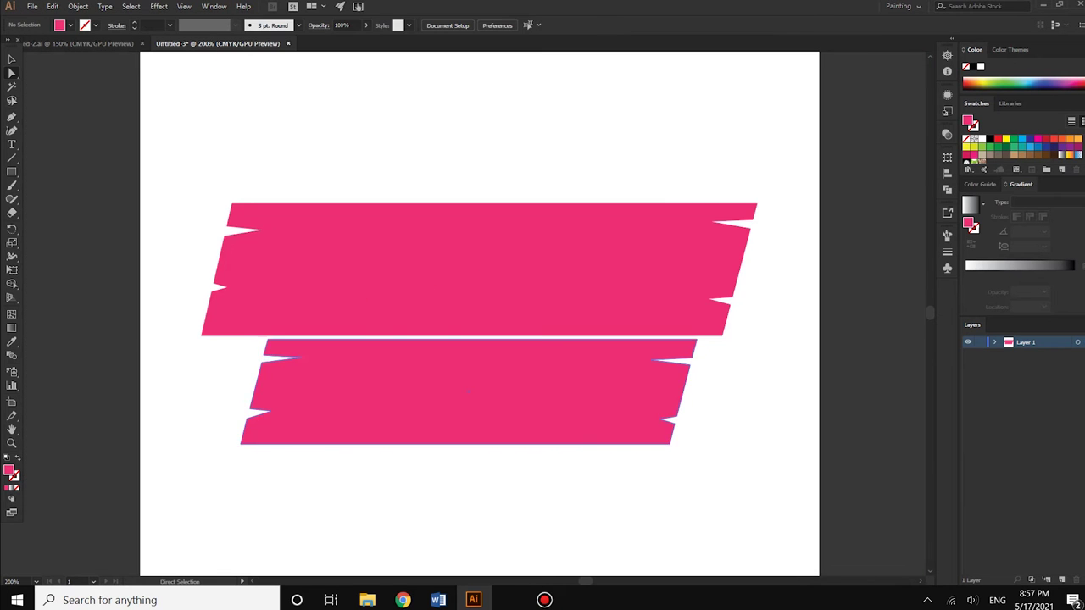
{"action": "scroll", "coordinate": [304, 418], "scroll_direction": "down", "scroll_amount": 3}
{"action": "scroll", "coordinate": [314, 427], "scroll_direction": "up", "scroll_amount": 3}
{"action": "left_click", "coordinate": [634, 406]}
{"action": "key", "text": "p"}
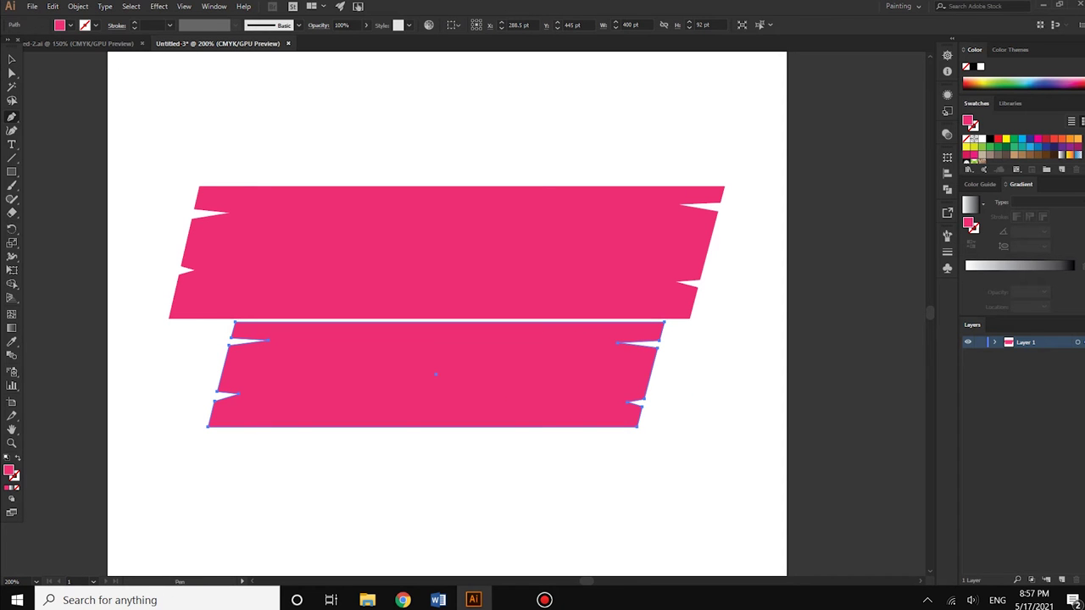
{"action": "left_click", "coordinate": [428, 321]}
{"action": "key", "text": "a"}
{"action": "left_click_drag", "start_coordinate": [428, 321], "coordinate": [427, 316]}
{"action": "key", "text": "ctrl+shift+a"}
Draw a new rectangle, about 264 x 67 pt, above the upper banner and nudge it into place
{"action": "key", "text": "ctrl+minus"}
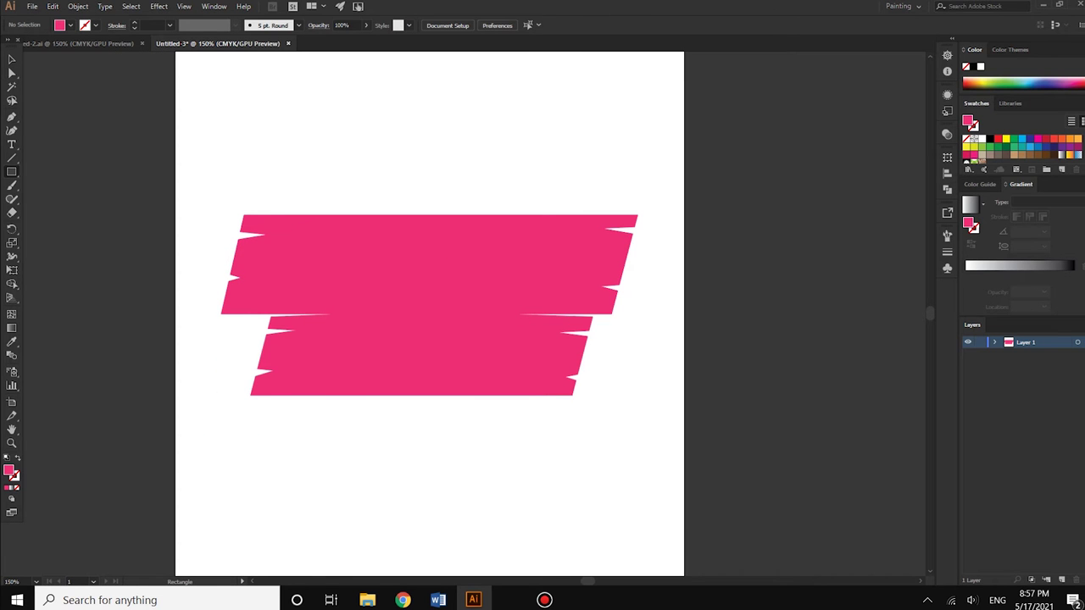
{"action": "left_click_drag", "start_coordinate": [303, 158], "coordinate": [529, 214]}
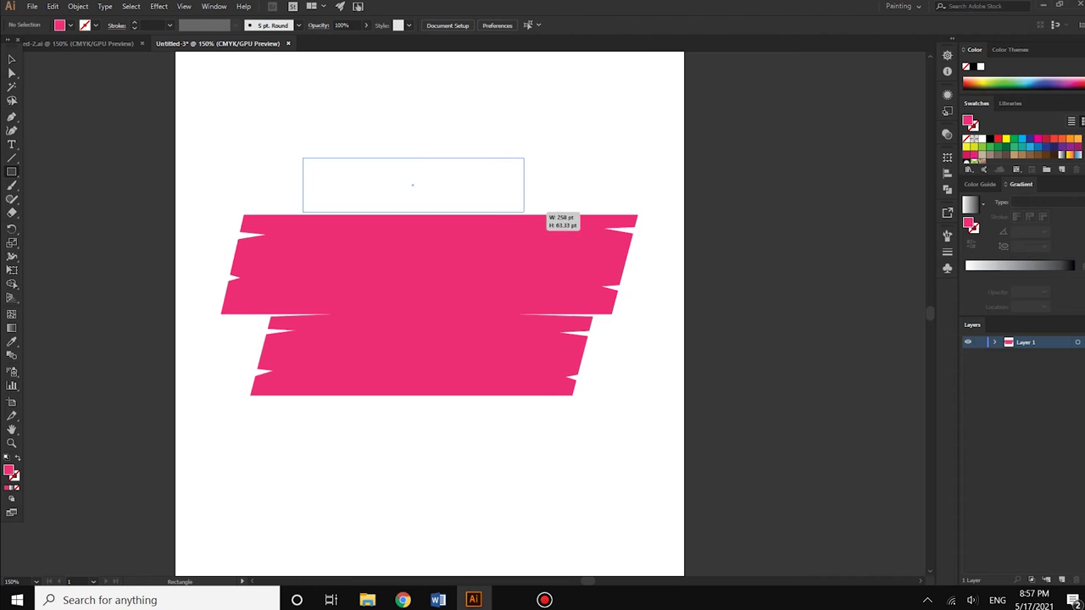
{"action": "key", "text": "ctrl+plus"}
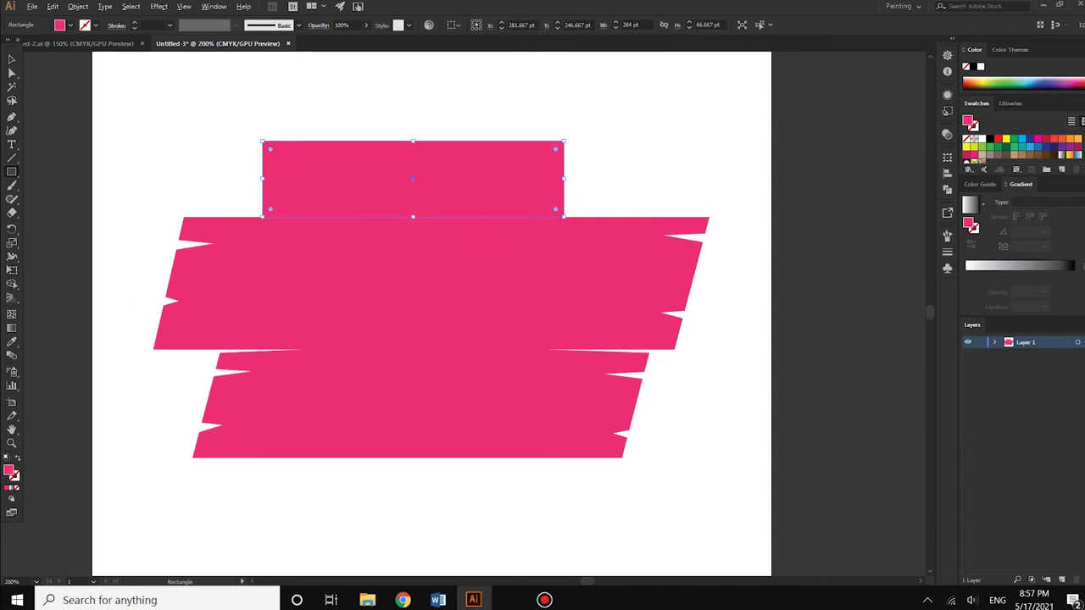
{"action": "key", "text": "v"}
{"action": "key", "text": "Up"}
{"action": "key", "text": "Up"}
{"action": "left_click_drag", "start_coordinate": [415, 165], "coordinate": [423, 166]}
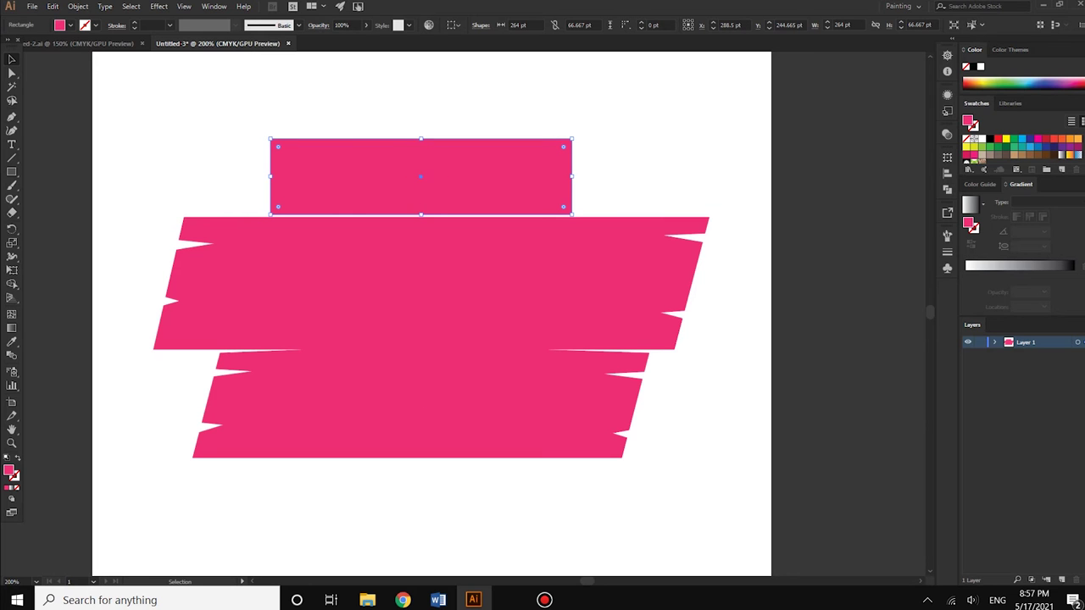
Slant the new rectangle by shifting its top-left corner right and bottom-right corner left
{"action": "key", "text": "a"}
{"action": "left_click", "coordinate": [271, 139]}
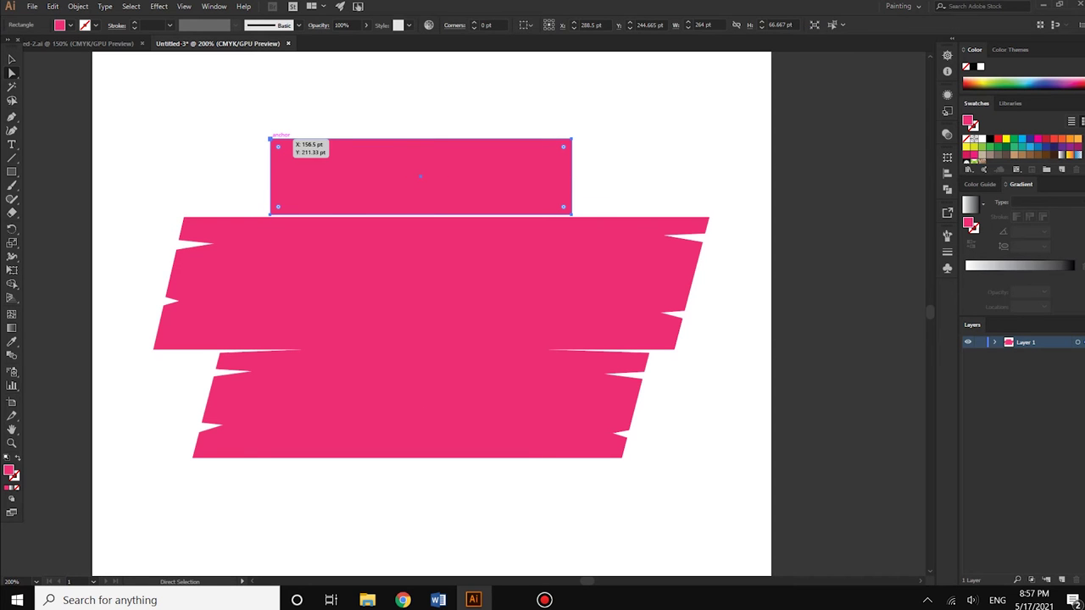
{"action": "left_click_drag", "start_coordinate": [272, 139], "coordinate": [285, 139]}
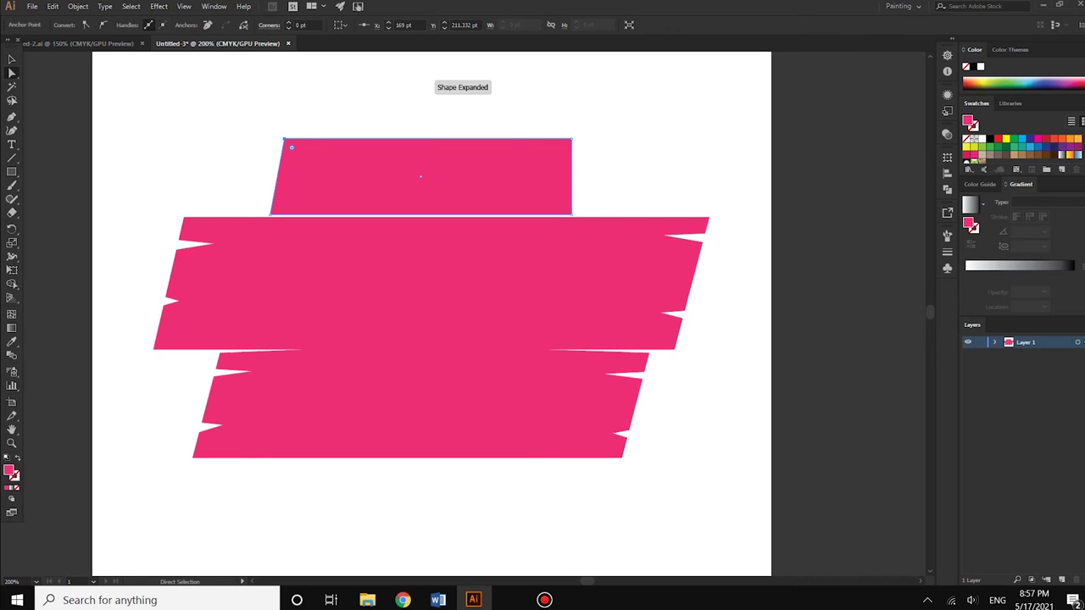
{"action": "left_click_drag", "start_coordinate": [572, 215], "coordinate": [555, 214]}
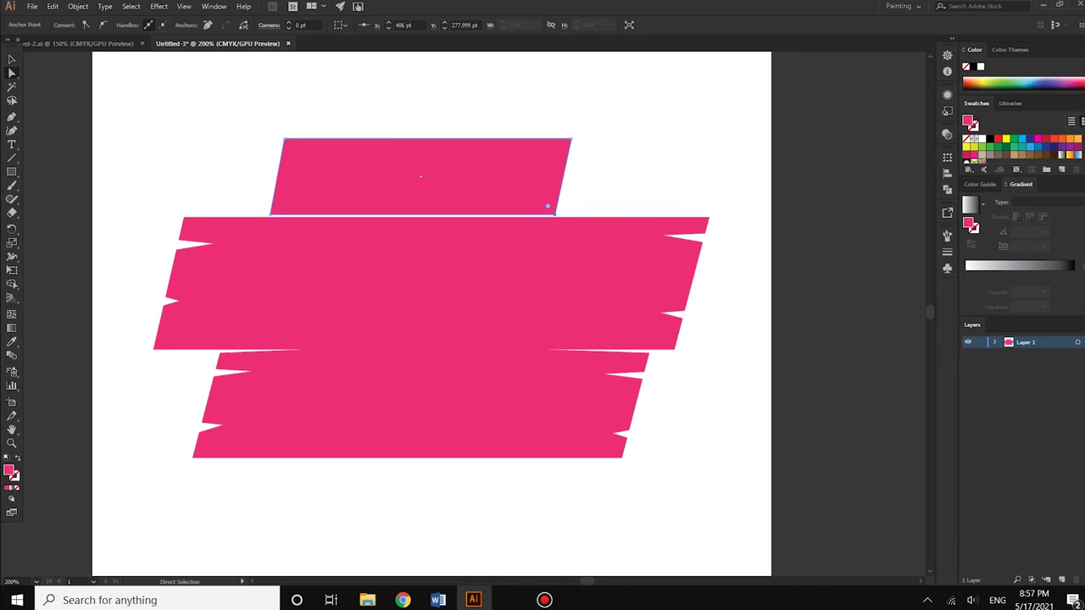
{"action": "left_click_drag", "start_coordinate": [548, 206], "coordinate": [558, 208]}
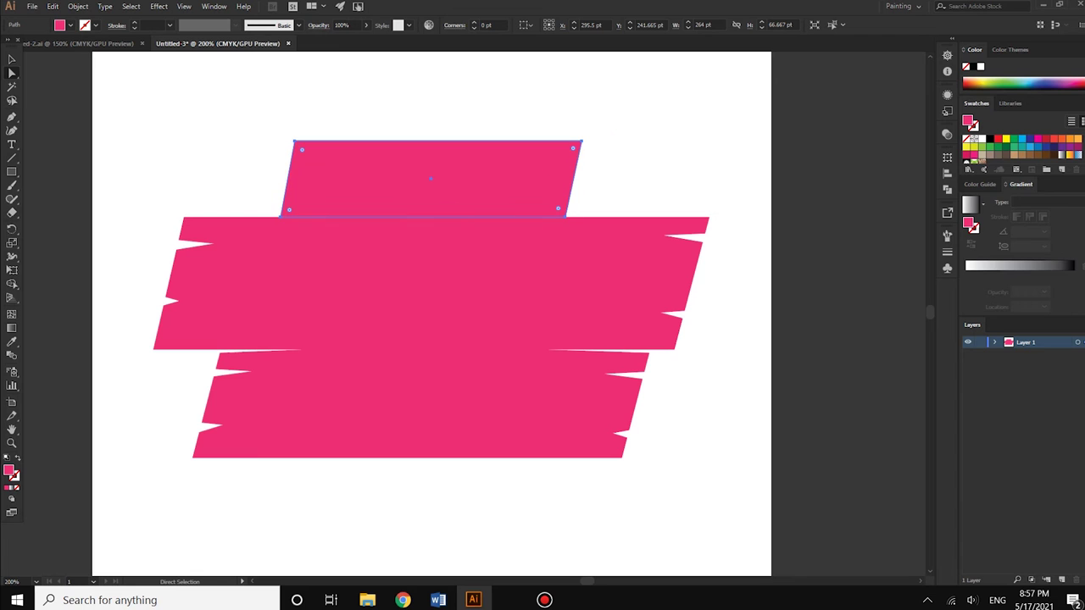
{"action": "key", "text": "Up"}
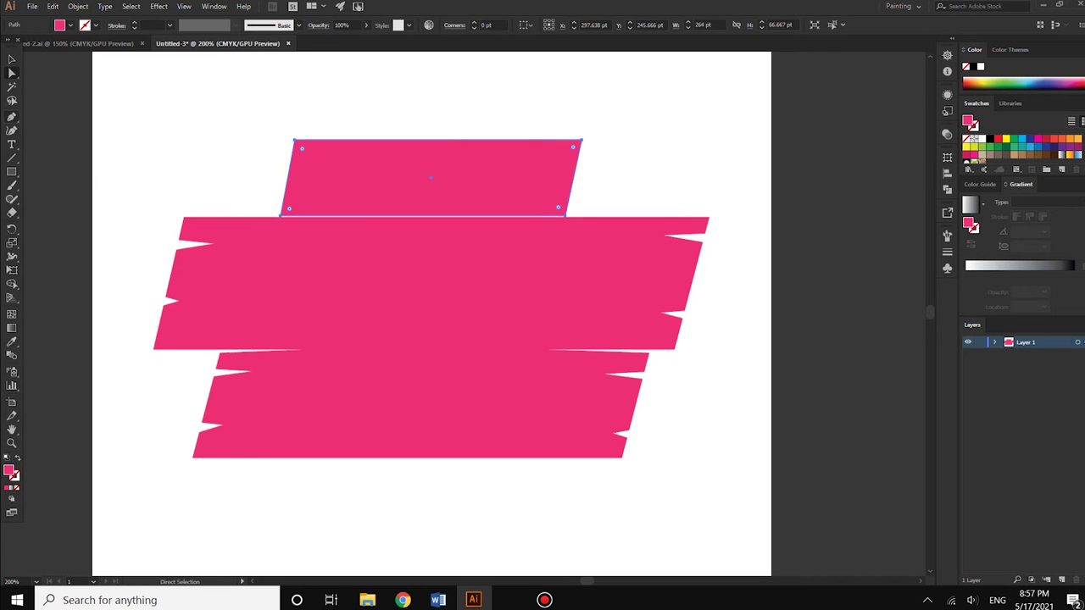
{"action": "left_click", "coordinate": [12, 116]}
{"action": "scroll", "coordinate": [579, 155], "scroll_direction": "up", "scroll_amount": 1}
Rework the top ribbon's left-edge anchors and pull two inward to cut left notches
{"action": "scroll", "coordinate": [579, 155], "scroll_direction": "up", "scroll_amount": 1}
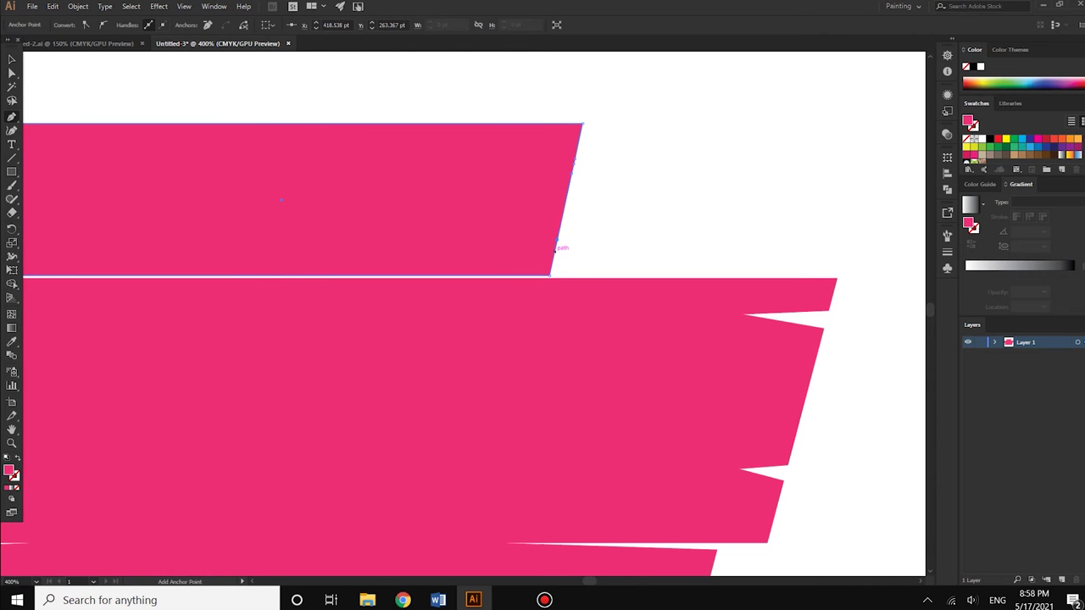
{"action": "key", "text": "ctrl+0"}
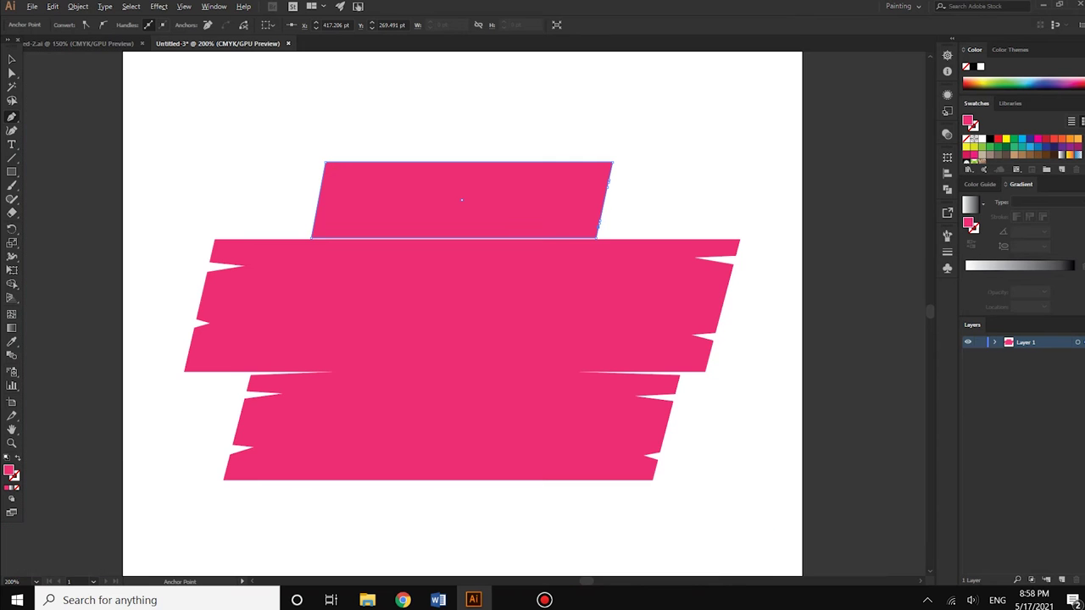
{"action": "scroll", "coordinate": [314, 197], "scroll_direction": "up", "scroll_amount": 2}
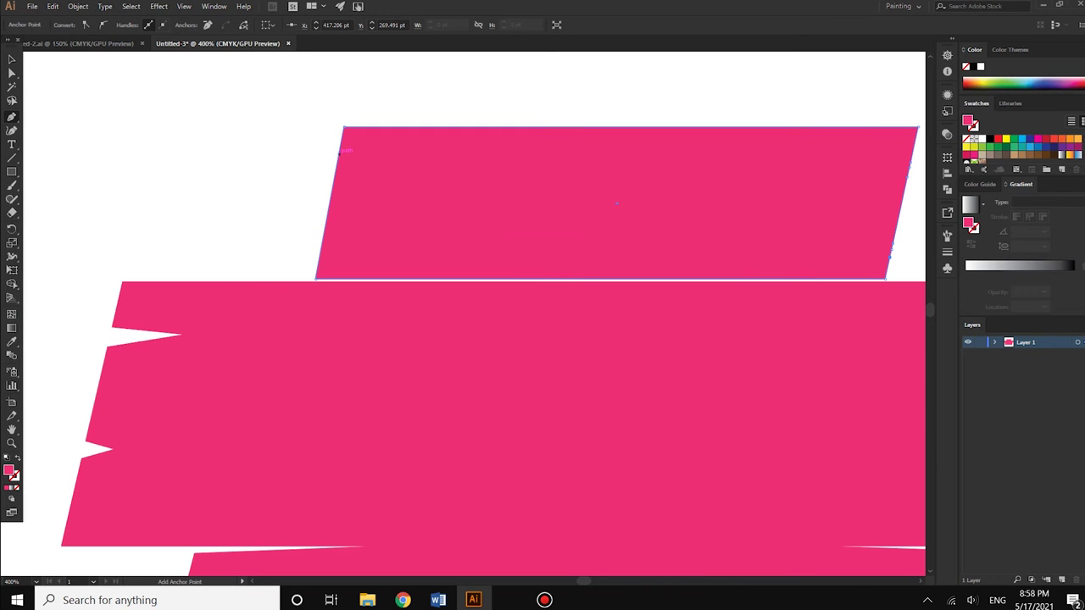
{"action": "left_click", "coordinate": [340, 151]}
{"action": "left_click", "coordinate": [337, 161]}
{"action": "left_click", "coordinate": [323, 239]}
{"action": "left_click", "coordinate": [12, 74]}
{"action": "left_click_drag", "start_coordinate": [338, 161], "coordinate": [389, 158]}
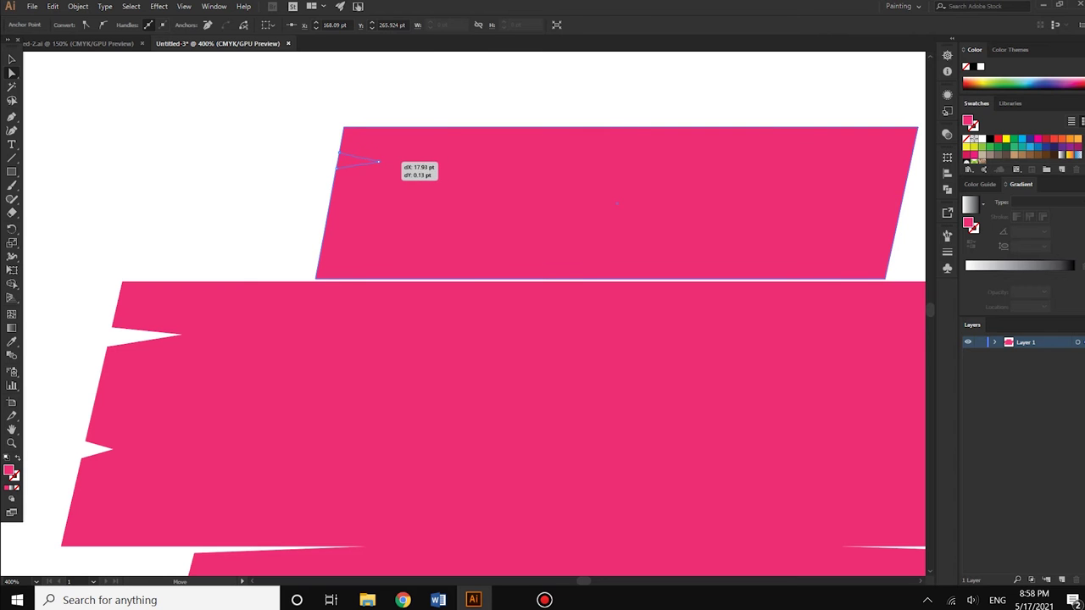
{"action": "left_click_drag", "start_coordinate": [323, 239], "coordinate": [350, 240]}
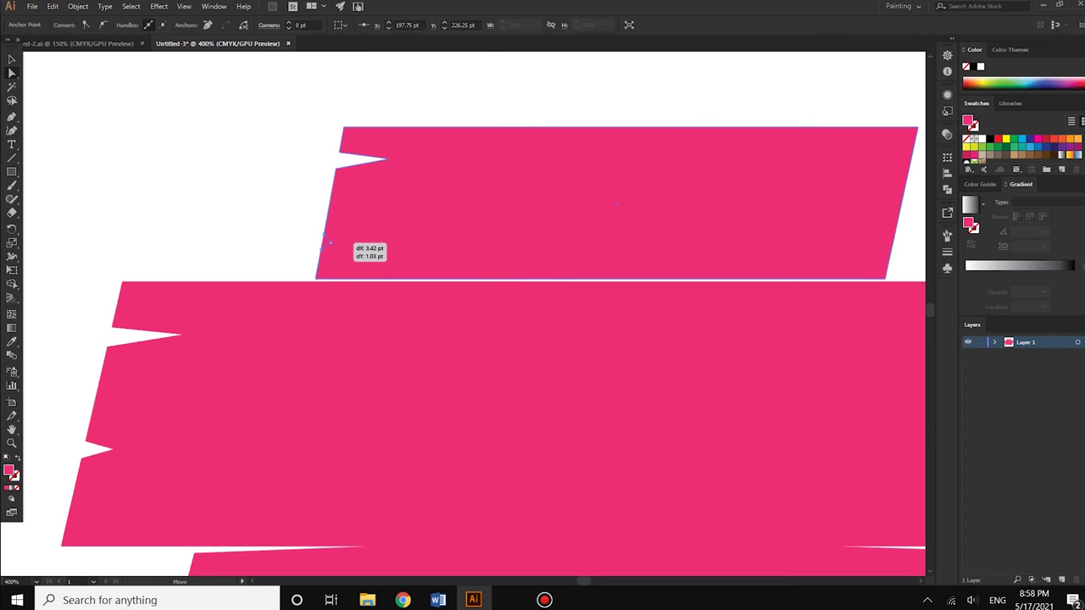
Pull two right-edge anchors inward to notch the top ribbon's right side
{"action": "key", "text": "ctrl+0"}
{"action": "scroll", "coordinate": [412, 229], "scroll_direction": "up", "scroll_amount": 2}
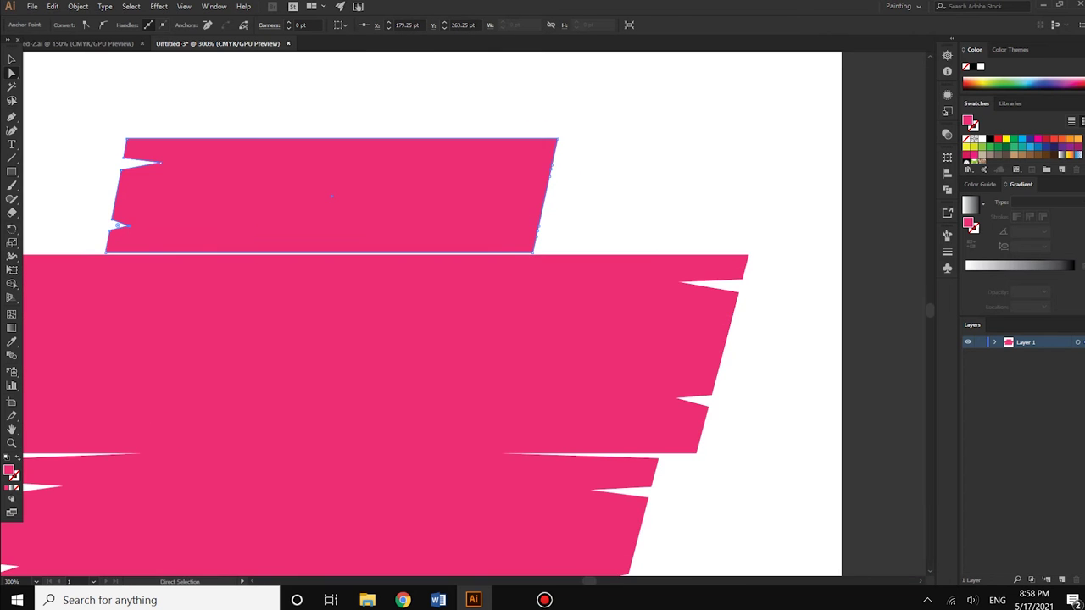
{"action": "left_click_drag", "start_coordinate": [551, 167], "coordinate": [519, 167]}
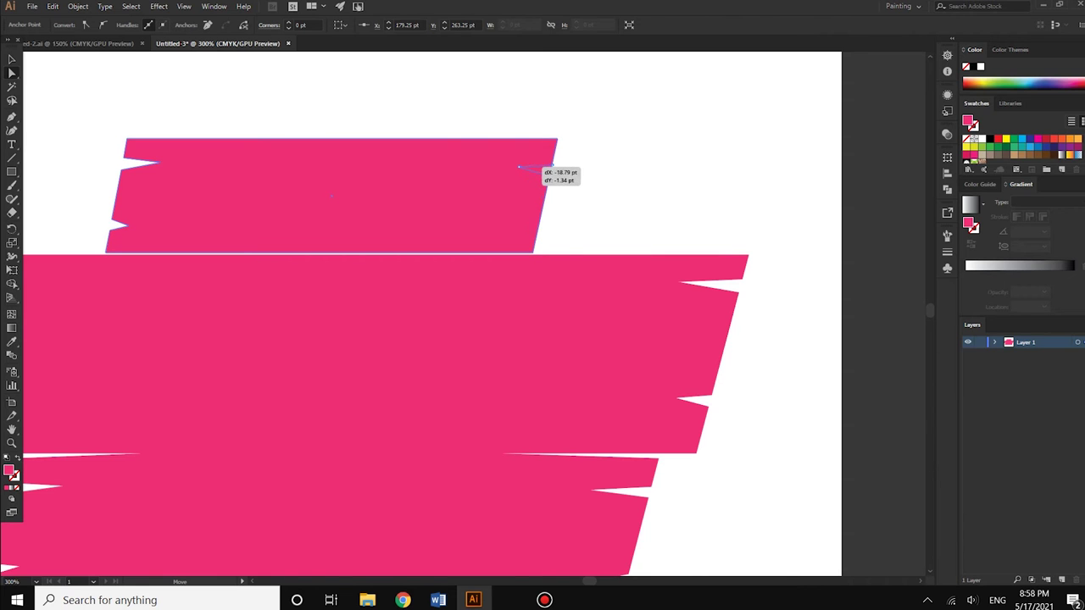
{"action": "left_click_drag", "start_coordinate": [537, 230], "coordinate": [519, 234]}
{"action": "key", "text": "ctrl+0"}
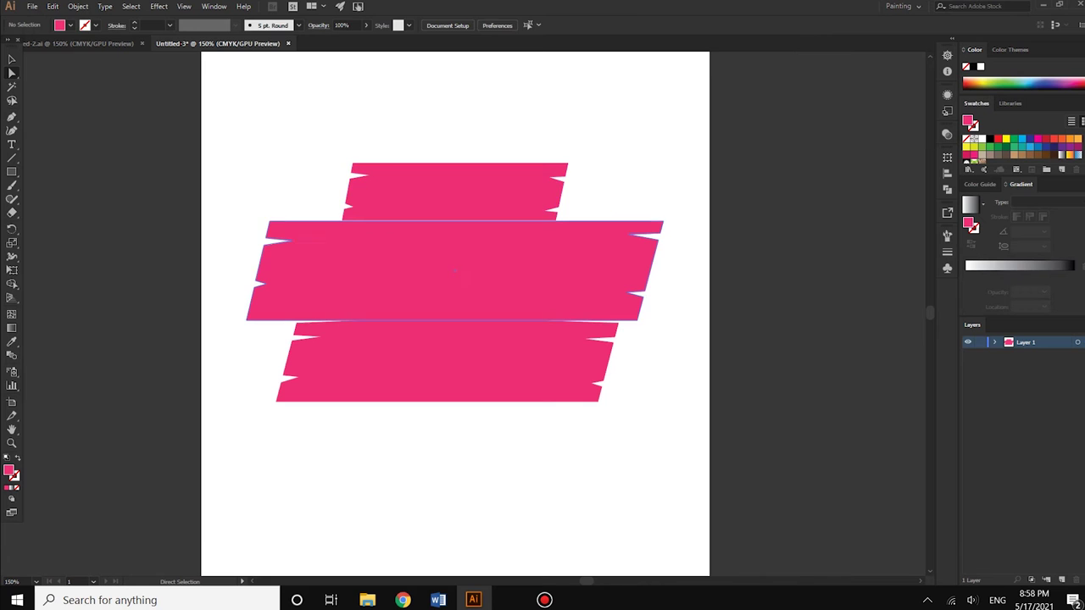
Duplicate the top ribbon below the stack, shrink the copy, and move it up under the ribbons
{"action": "left_click_drag", "start_coordinate": [455, 191], "coordinate": [434, 434]}
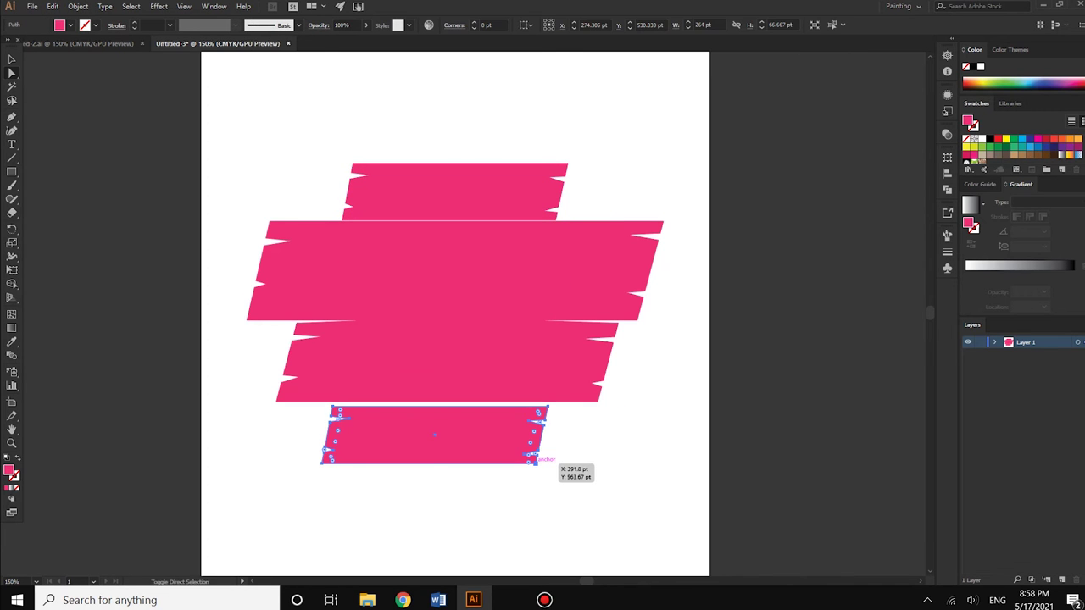
{"action": "key", "text": "v"}
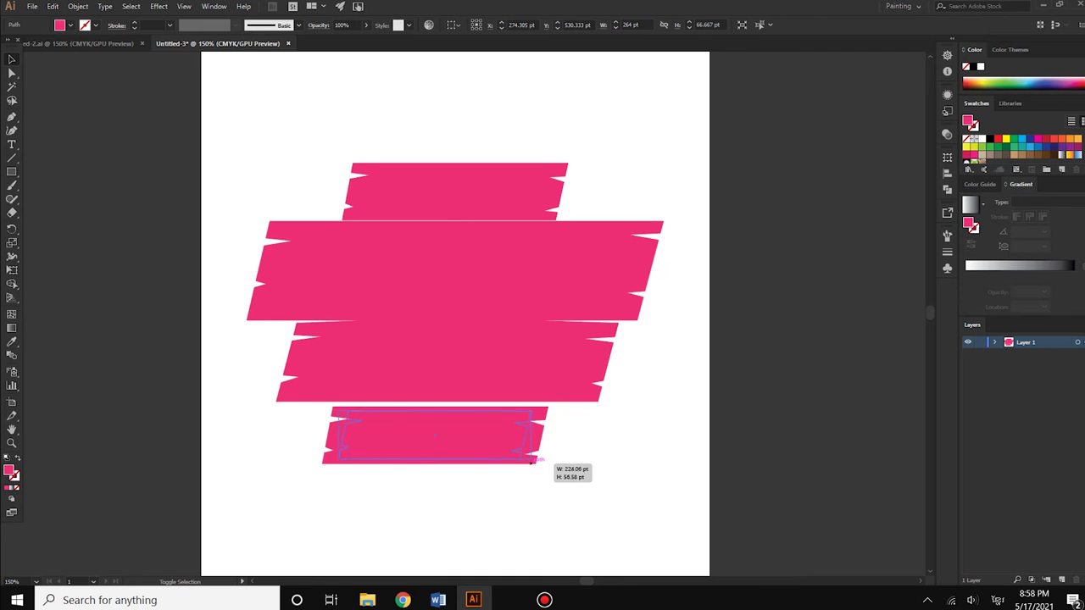
{"action": "left_click_drag", "start_coordinate": [547, 462], "coordinate": [509, 454]}
{"action": "left_click_drag", "start_coordinate": [431, 445], "coordinate": [439, 417]}
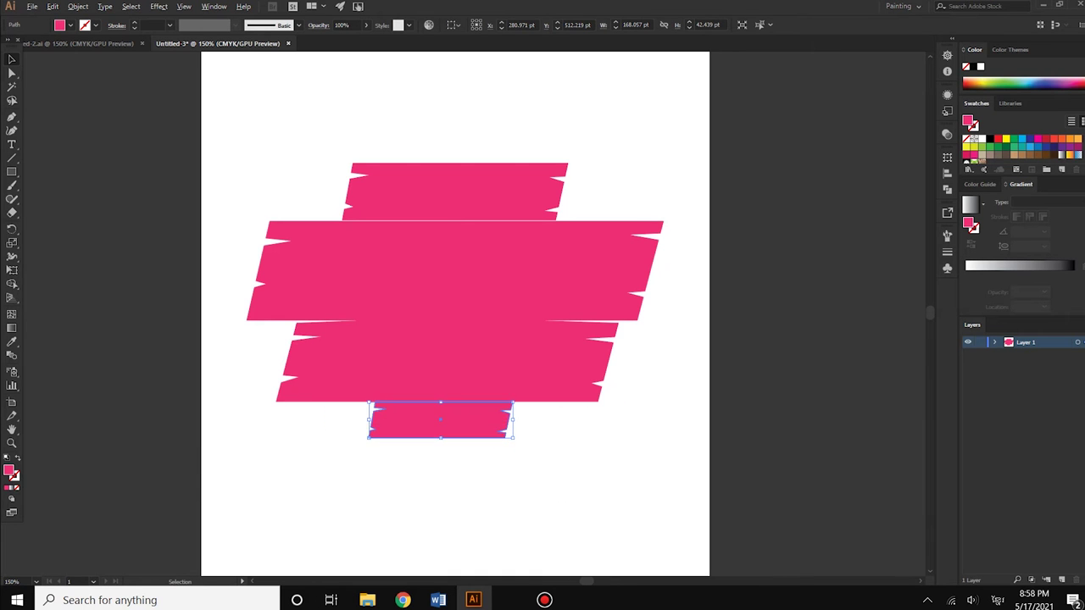
{"action": "scroll", "coordinate": [439, 417], "scroll_direction": "up", "scroll_amount": 5}
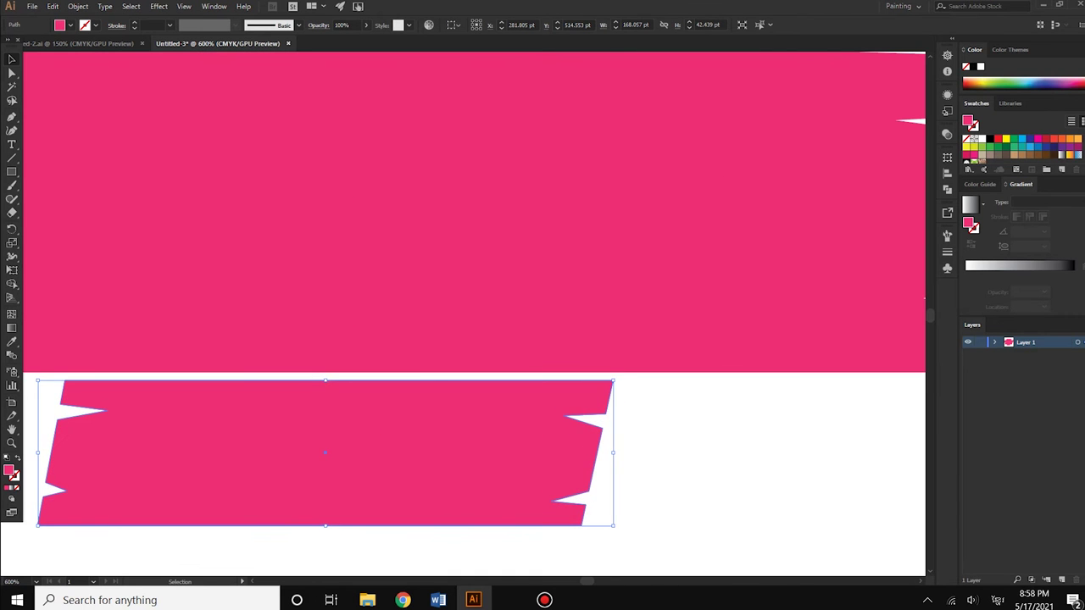
{"action": "key", "text": "ctrl+minus"}
{"action": "key", "text": "ctrl+minus"}
{"action": "key", "text": "ctrl+minus"}
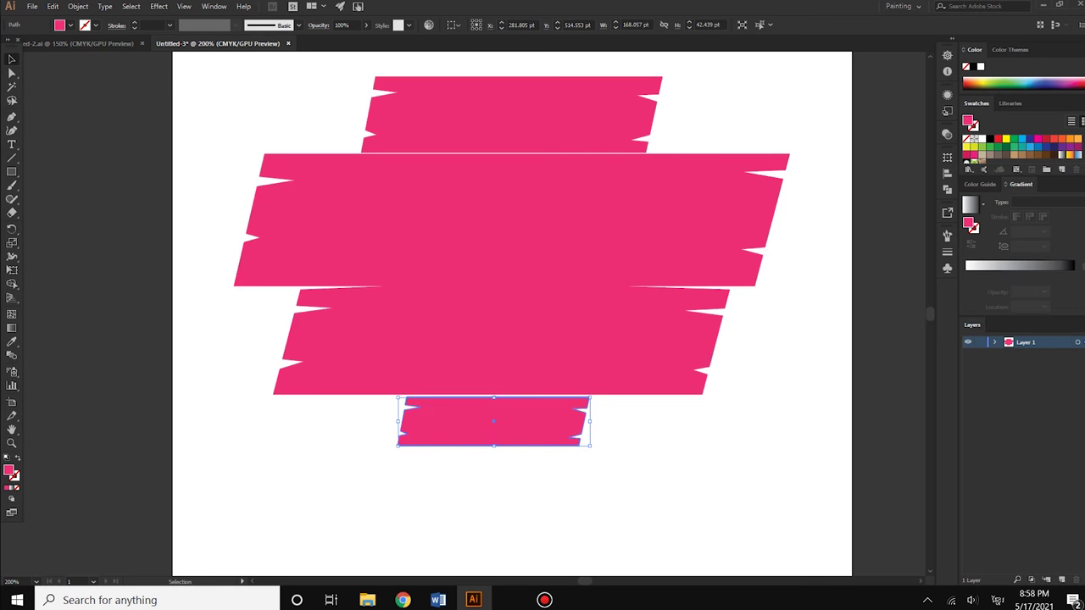
Tilt the small ribbon slightly counterclockwise and nudge it into place
{"action": "key", "text": "ctrl+plus"}
{"action": "key", "text": "ctrl+plus"}
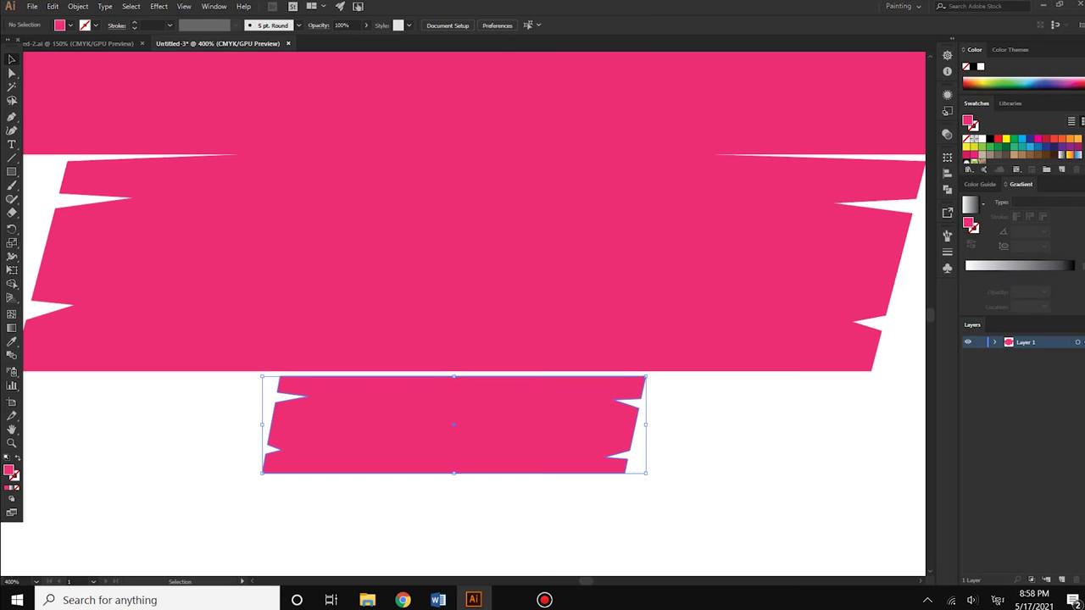
{"action": "left_click_drag", "start_coordinate": [654, 480], "coordinate": [658, 471]}
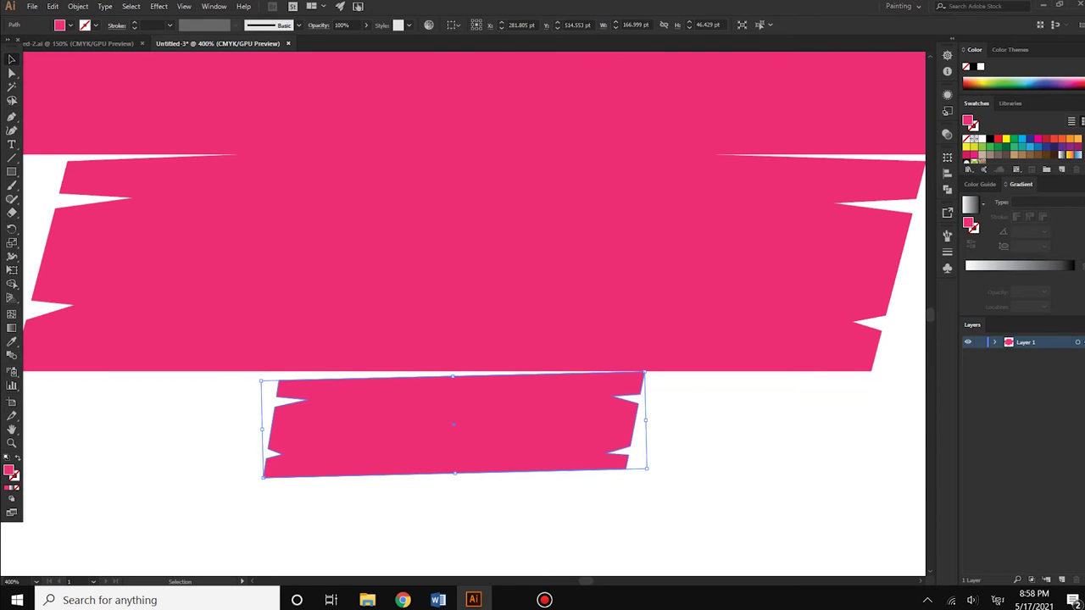
{"action": "key", "text": "ctrl+plus"}
{"action": "left_click_drag", "start_coordinate": [500, 392], "coordinate": [511, 383]}
{"action": "key", "text": "ctrl+minus"}
{"action": "key", "text": "ctrl+minus"}
Rotate the middle ribbon slightly clockwise and bring the small ribbon back to level
{"action": "left_click", "coordinate": [452, 296]}
{"action": "left_click_drag", "start_coordinate": [804, 383], "coordinate": [800, 392]}
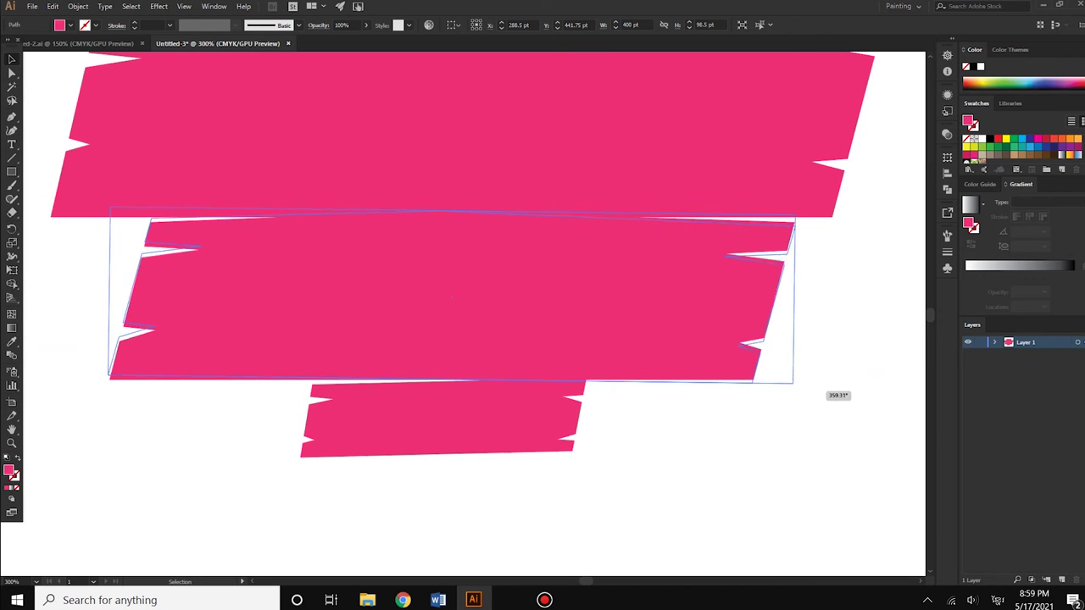
{"action": "left_click", "coordinate": [801, 399]}
{"action": "left_click", "coordinate": [441, 420]}
{"action": "left_click_drag", "start_coordinate": [596, 447], "coordinate": [595, 456]}
{"action": "key", "text": "ctrl+shift+a"}
{"action": "key", "text": "ctrl+0"}
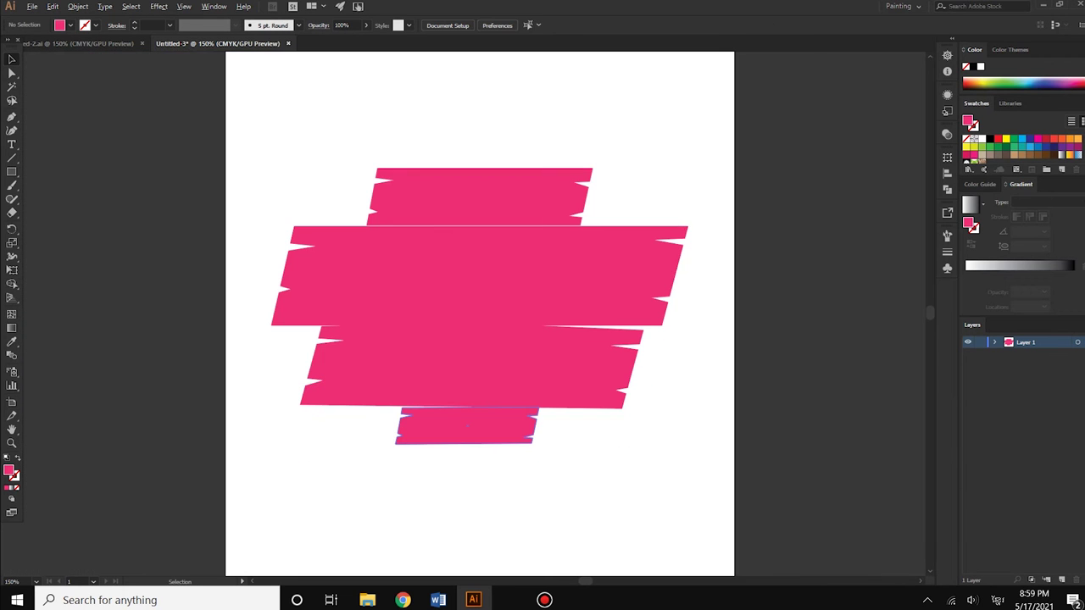
Tilt the middle ribbon slightly by its corner handle
{"action": "scroll", "coordinate": [513, 216], "scroll_direction": "up", "scroll_amount": 2}
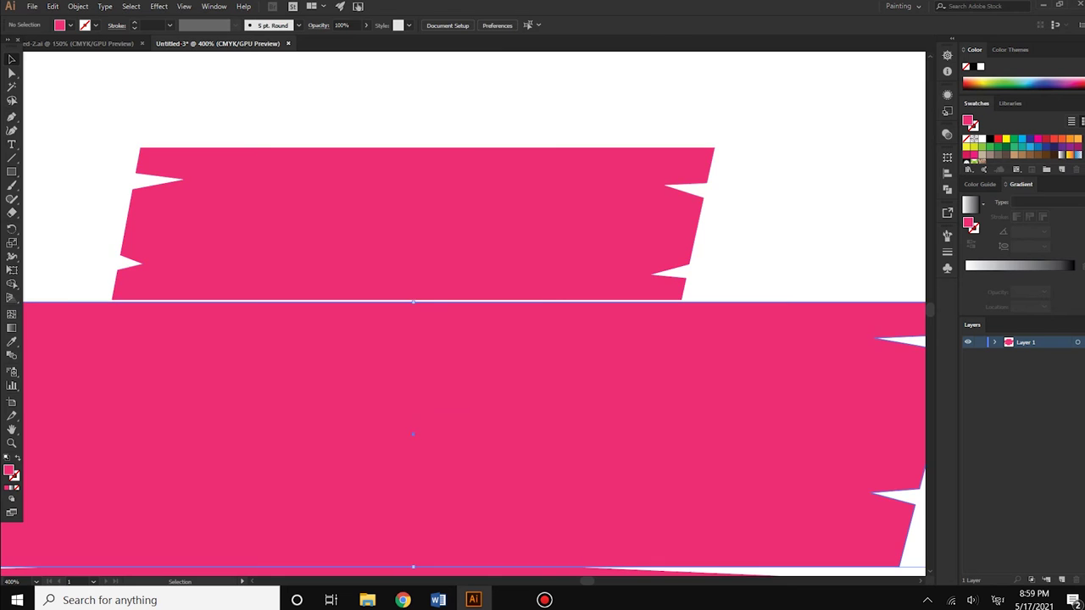
{"action": "left_click", "coordinate": [776, 402]}
{"action": "scroll", "coordinate": [776, 402], "scroll_direction": "down", "scroll_amount": 1}
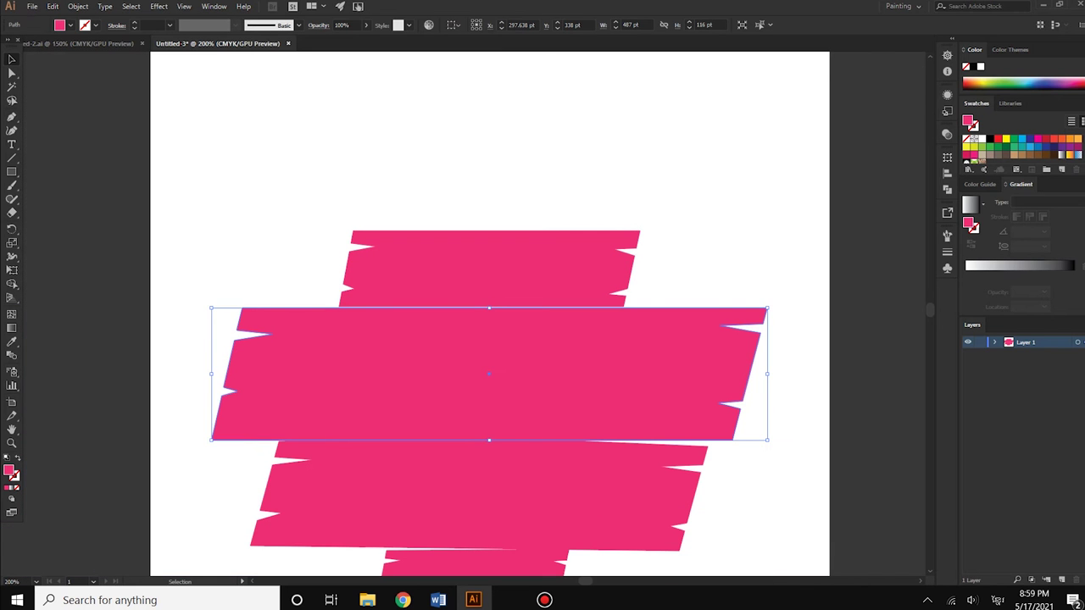
{"action": "left_click_drag", "start_coordinate": [210, 308], "coordinate": [212, 311]}
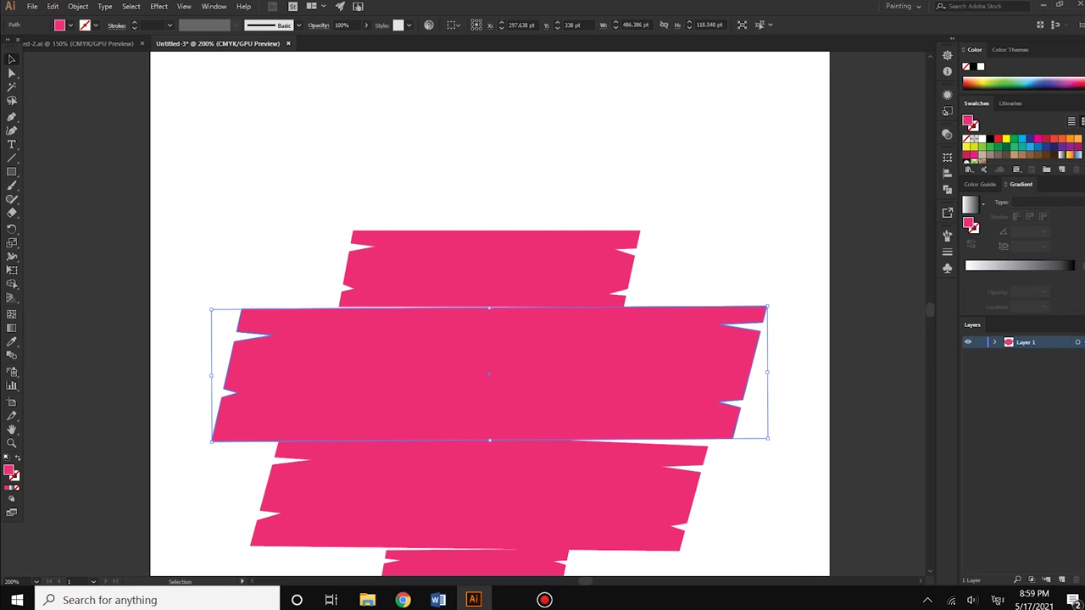
{"action": "left_click_drag", "start_coordinate": [768, 306], "coordinate": [768, 310]}
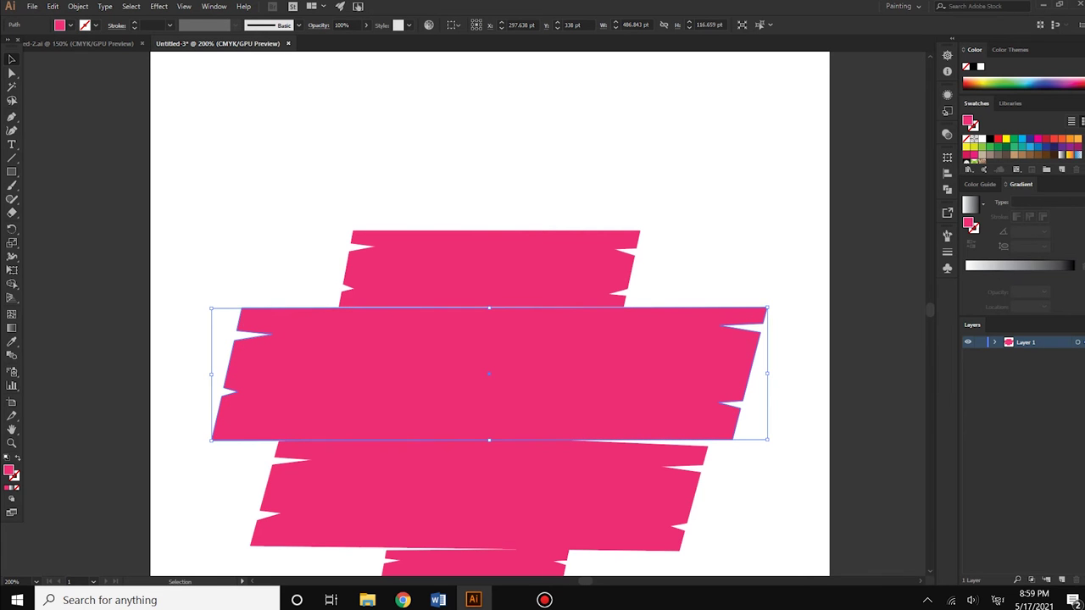
{"action": "left_click_drag", "start_coordinate": [767, 308], "coordinate": [768, 314]}
Shift the top ribbon slightly to the right
{"action": "left_click", "coordinate": [704, 271]}
{"action": "left_click_drag", "start_coordinate": [607, 254], "coordinate": [612, 254]}
{"action": "key", "text": "ctrl+shift+a"}
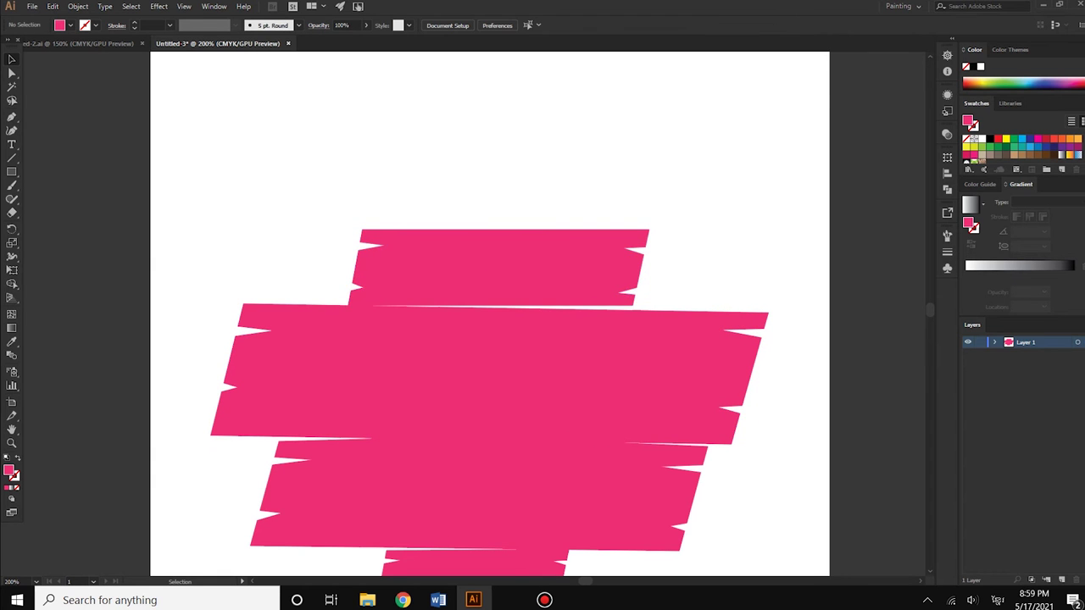
{"action": "key", "text": "ctrl+1"}
{"action": "scroll", "coordinate": [561, 197], "scroll_direction": "up", "scroll_amount": 2}
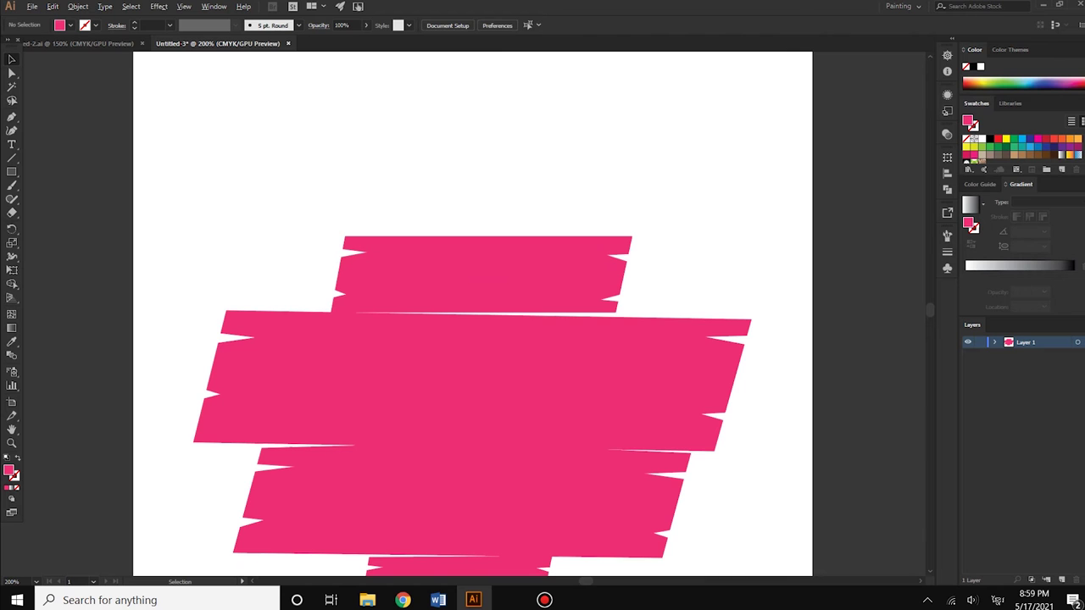
Fill the top ribbon and the small bottom ribbon with the yellow swatch
{"action": "left_click", "coordinate": [484, 271]}
{"action": "left_click", "coordinate": [1007, 138]}
{"action": "key", "text": "ctrl+1"}
{"action": "left_click", "coordinate": [488, 366]}
{"action": "left_click", "coordinate": [1006, 138]}
{"action": "left_click", "coordinate": [560, 204]}
{"action": "left_click", "coordinate": [592, 182]}
{"action": "scroll", "coordinate": [592, 182], "scroll_direction": "up", "scroll_amount": 2}
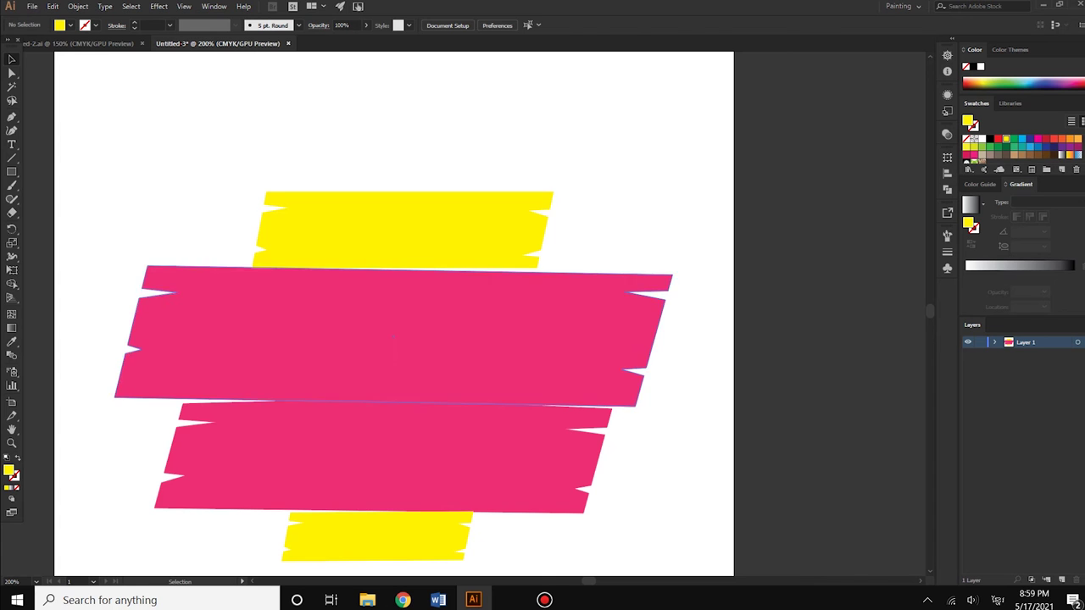
{"action": "left_click", "coordinate": [12, 144]}
Type the text GET 50% OFF on the top yellow ribbon
{"action": "left_click", "coordinate": [328, 223]}
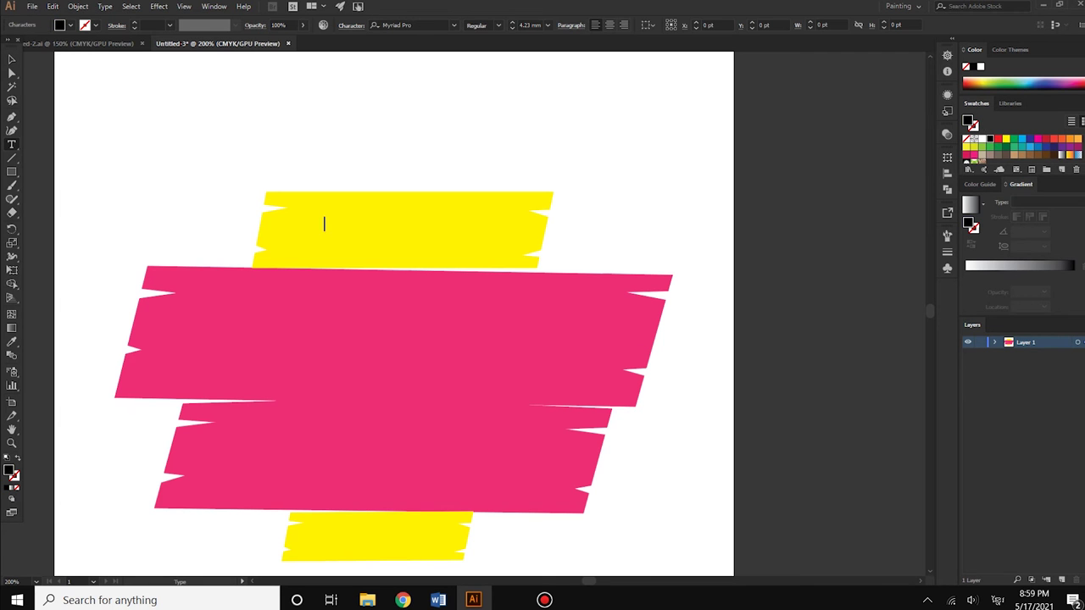
{"action": "type", "text": "get"}
{"action": "key", "text": "ctrl+a"}
{"action": "type", "text": "GET"}
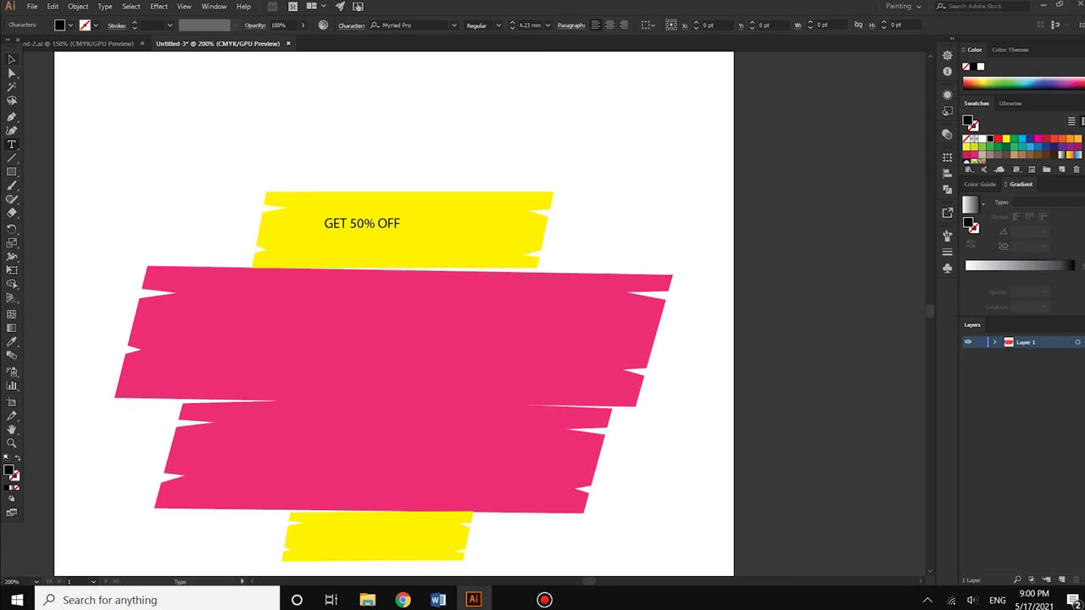
{"action": "left_click", "coordinate": [12, 60]}
{"action": "key", "text": "ctrl+a"}
{"action": "key", "text": "ctrl+shift+a"}
{"action": "left_click", "coordinate": [362, 223]}
Set the GET 50% OFF text font to Arial Bold
{"action": "left_click", "coordinate": [398, 25]}
{"action": "type", "text": "Arial"}
{"action": "left_click", "coordinate": [399, 57]}
{"action": "left_click", "coordinate": [499, 24]}
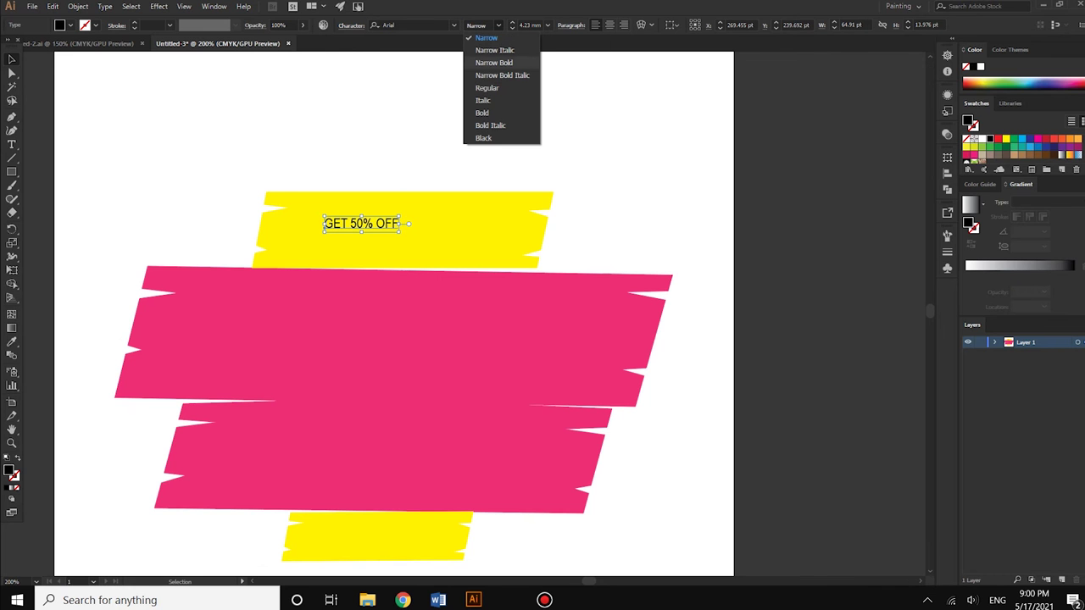
{"action": "left_click", "coordinate": [484, 113]}
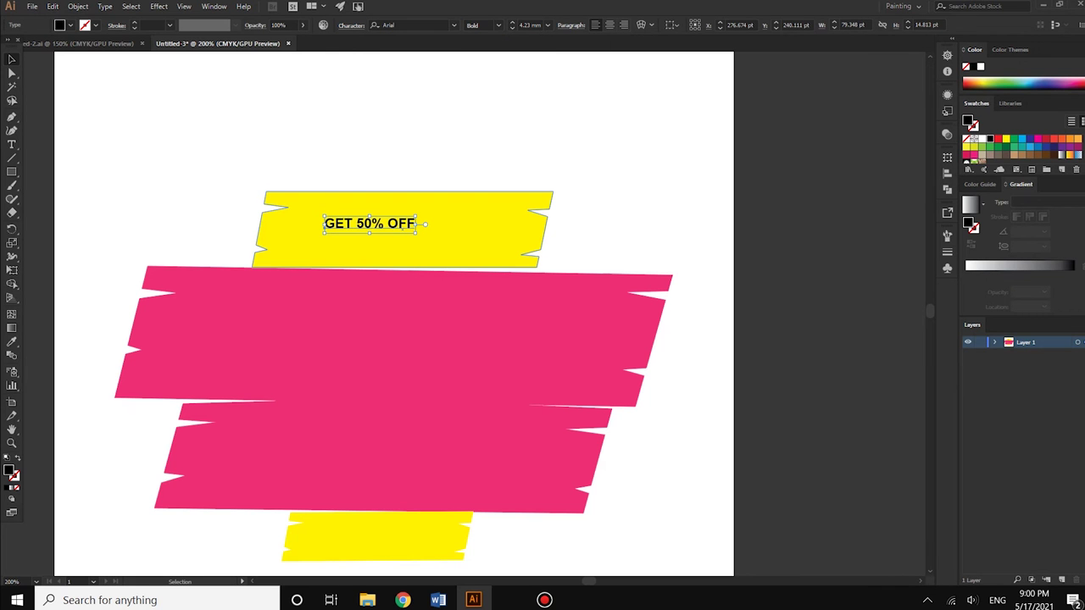
Enlarge GET 50% OFF, centre it on the yellow ribbon, and fill it white
{"action": "left_click_drag", "start_coordinate": [415, 232], "coordinate": [458, 240]}
{"action": "left_click_drag", "start_coordinate": [370, 222], "coordinate": [394, 232]}
{"action": "mouse_move", "coordinate": [482, 251]}
{"action": "left_mouse_down"}
{"action": "mouse_move", "coordinate": [493, 253]}
{"action": "mouse_move", "coordinate": [485, 225]}
{"action": "left_mouse_up"}
{"action": "left_click", "coordinate": [981, 66]}
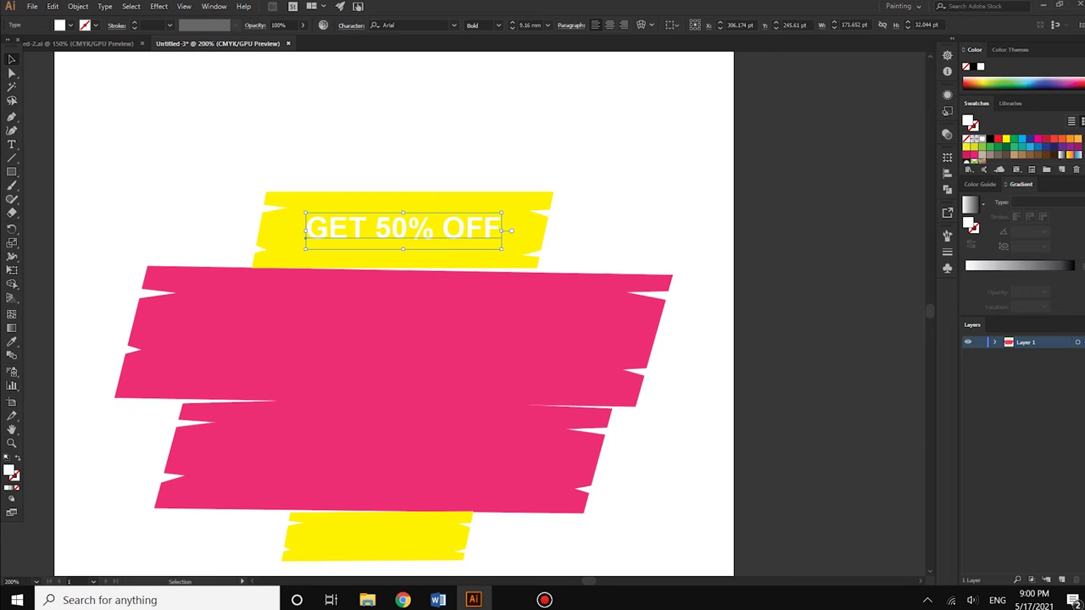
{"action": "key", "text": "ctrl+shift+a"}
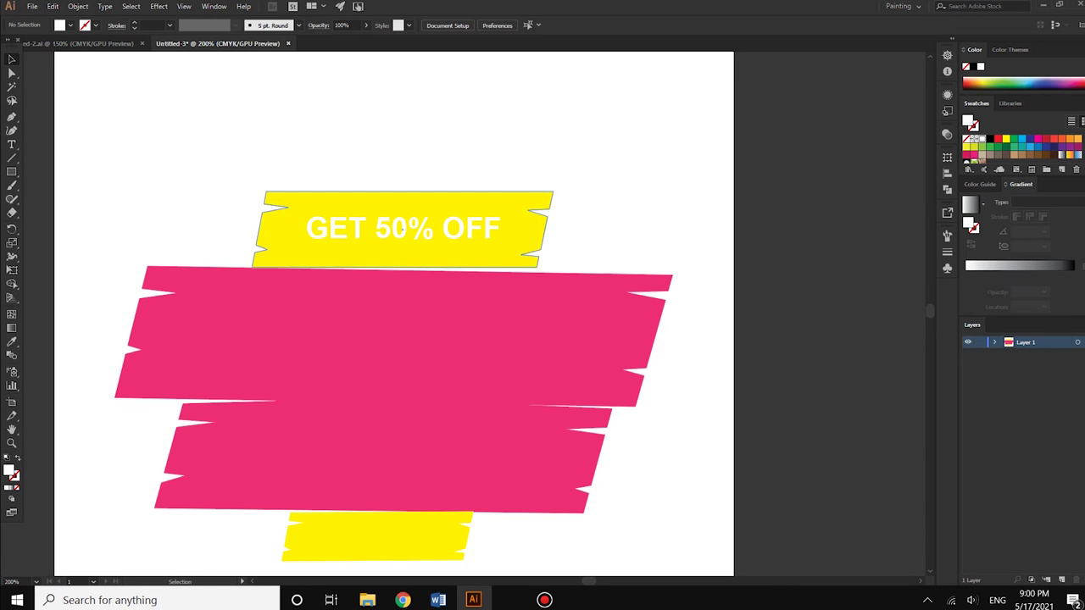
{"action": "left_click", "coordinate": [403, 231]}
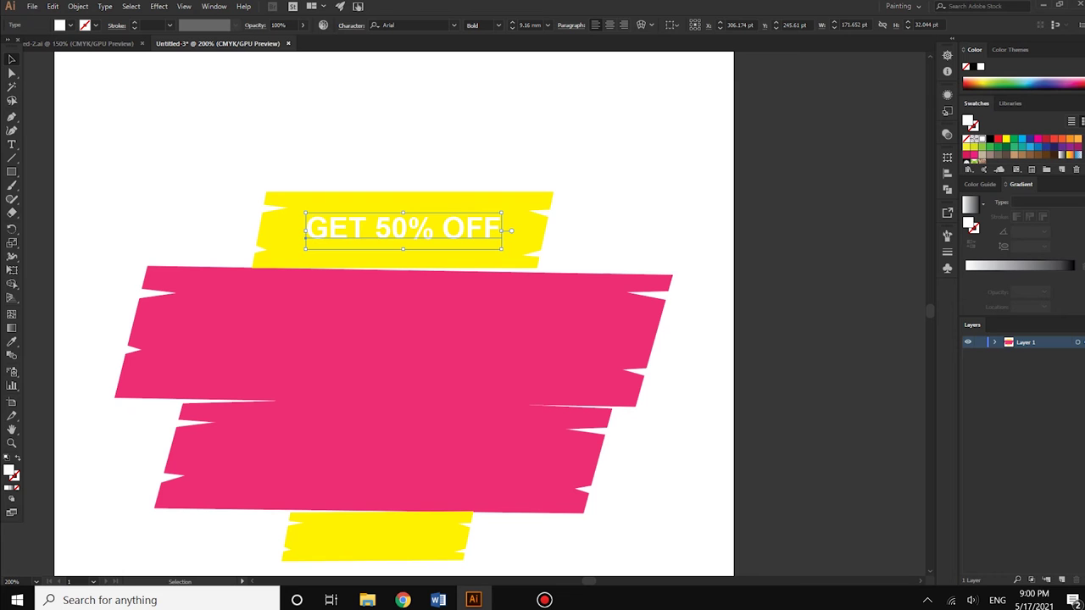
{"action": "key", "text": "ctrl+shift+a"}
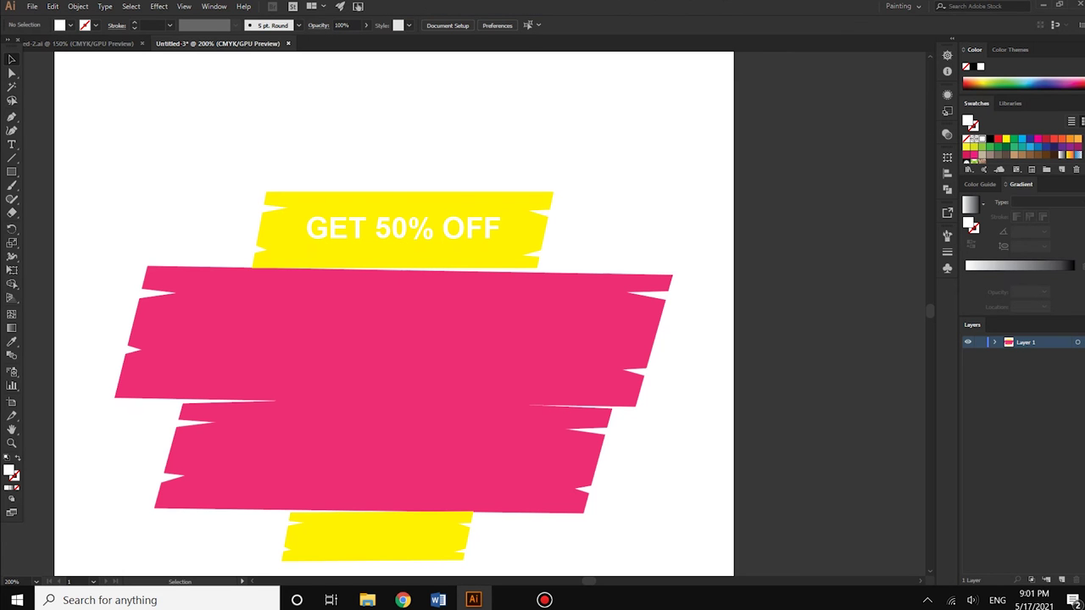
{"action": "left_click", "coordinate": [403, 229]}
{"action": "key", "text": "ctrl+shift+a"}
{"action": "scroll", "coordinate": [393, 371], "scroll_direction": "down", "scroll_amount": 1}
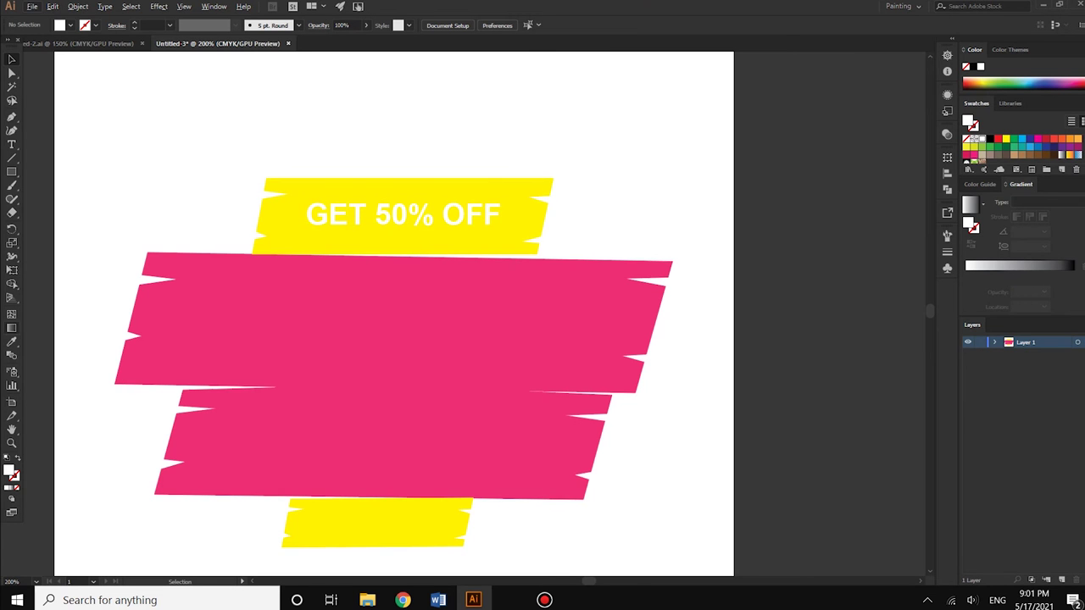
Add the FLASH SALE text on the large pink ribbon with centre-aligned lines
{"action": "key", "text": "t"}
{"action": "left_click", "coordinate": [309, 289]}
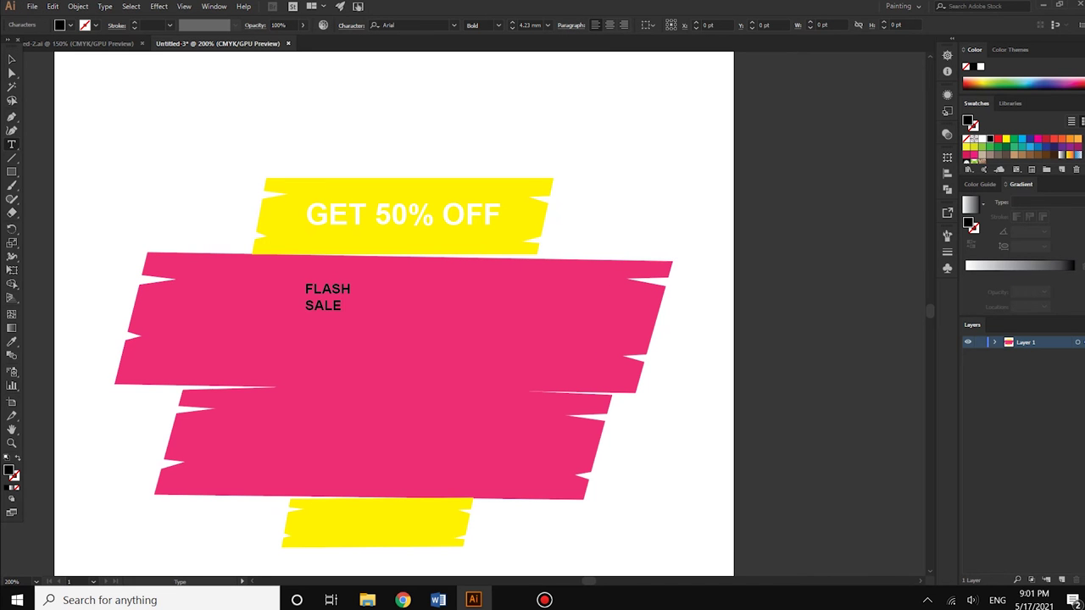
{"action": "key", "text": "ctrl+shift+c"}
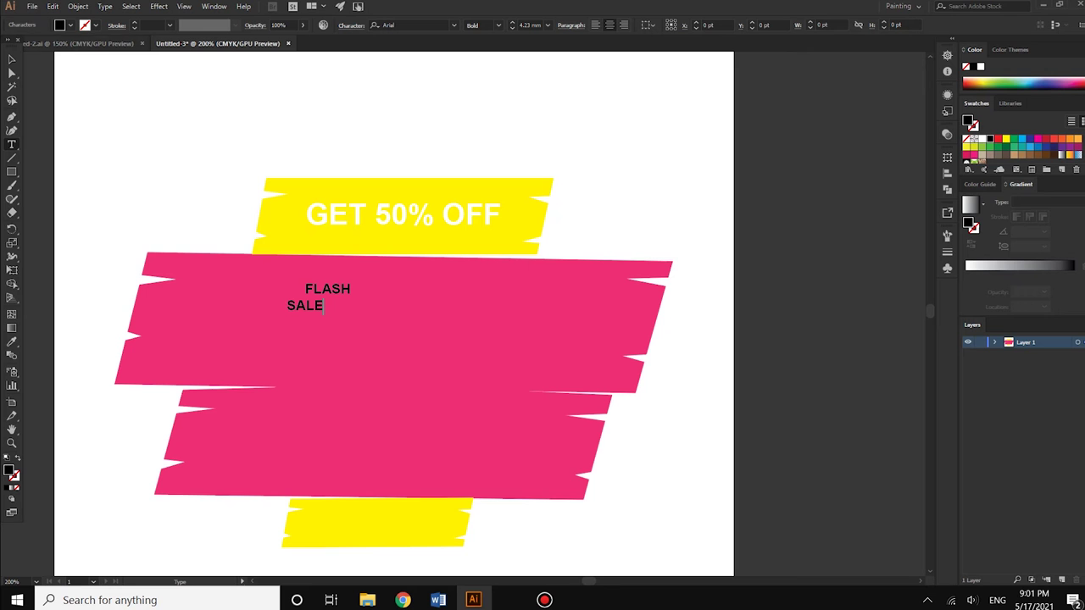
{"action": "key", "text": "ctrl+shift+l"}
{"action": "key", "text": "Escape"}
{"action": "left_click", "coordinate": [610, 25]}
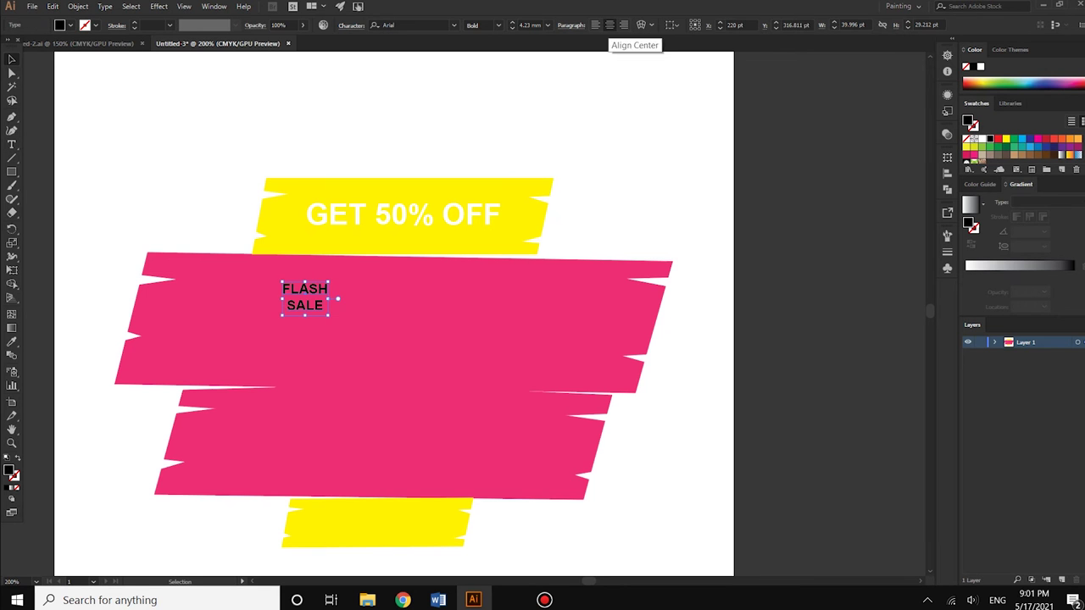
Enlarge FLASH SALE about threefold and centre it over the pink banners
{"action": "left_click_drag", "start_coordinate": [329, 315], "coordinate": [381, 353]}
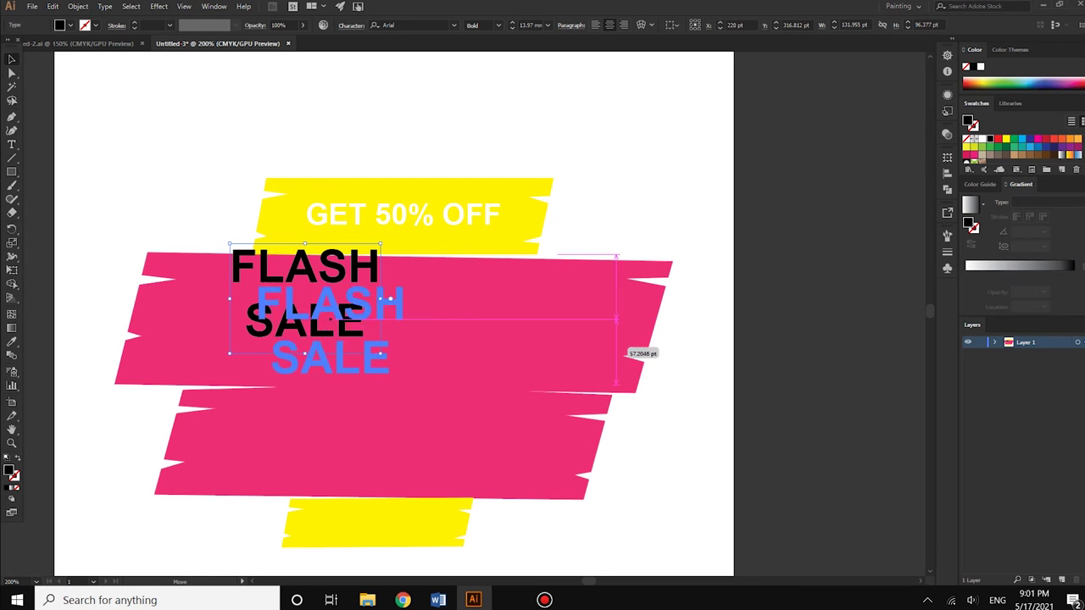
{"action": "left_click_drag", "start_coordinate": [360, 271], "coordinate": [420, 318]}
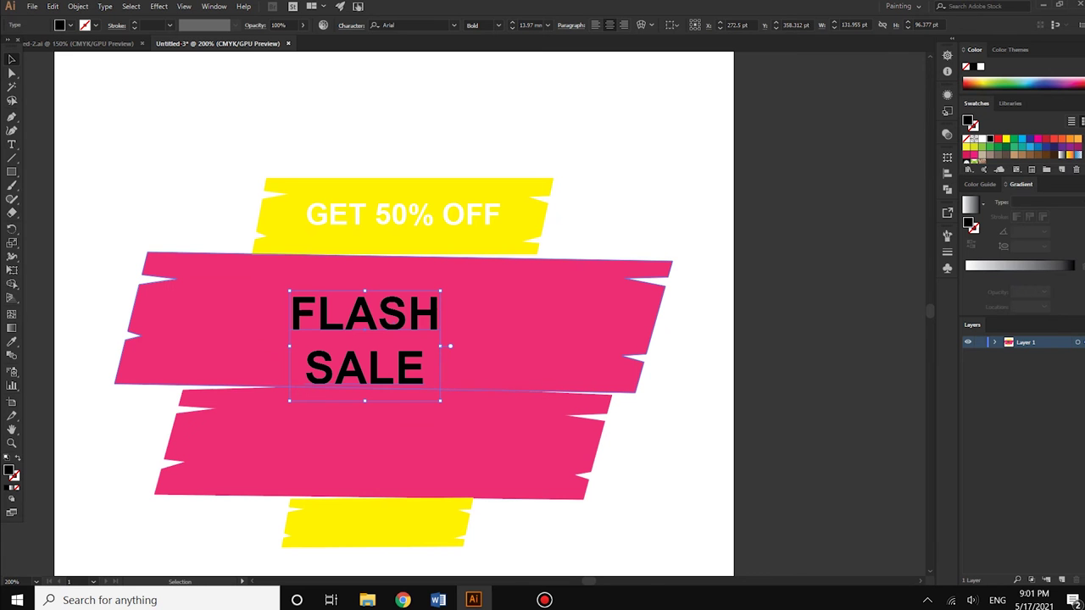
{"action": "left_click_drag", "start_coordinate": [440, 291], "coordinate": [474, 267]}
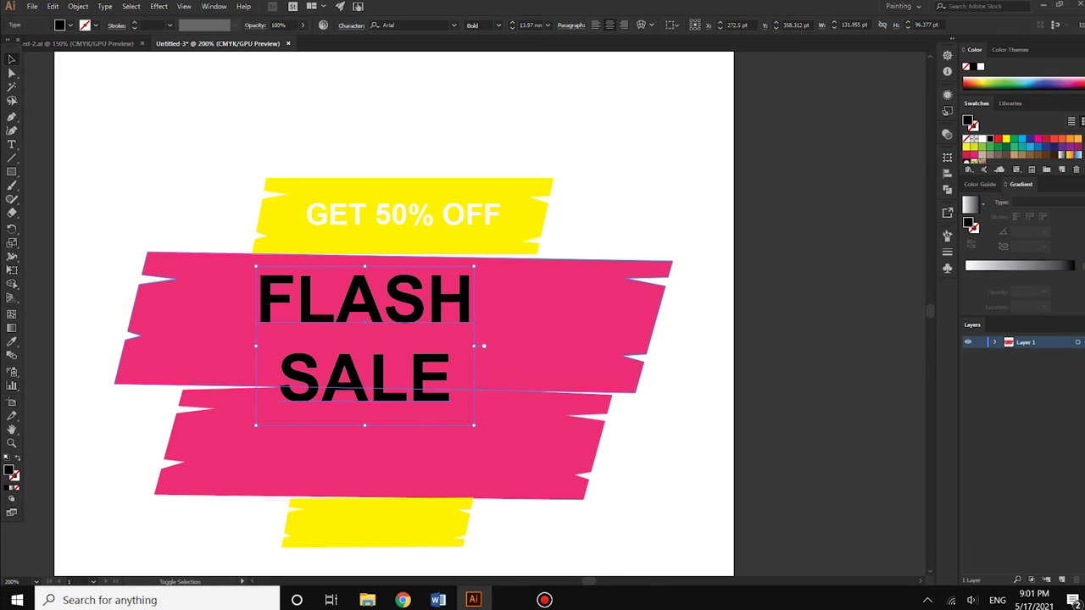
{"action": "left_click_drag", "start_coordinate": [441, 314], "coordinate": [446, 333]}
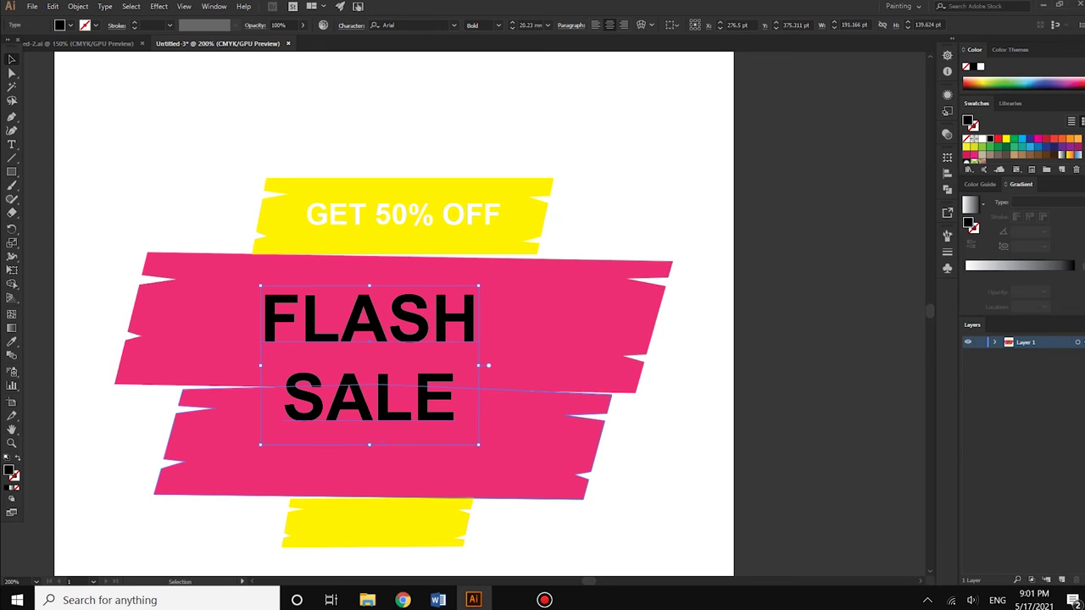
{"action": "left_click_drag", "start_coordinate": [479, 444], "coordinate": [511, 468]}
{"action": "left_click_drag", "start_coordinate": [460, 316], "coordinate": [476, 343]}
Enlarge the FLASH SALE text a little more
{"action": "left_click", "coordinate": [551, 356], "text": "shift"}
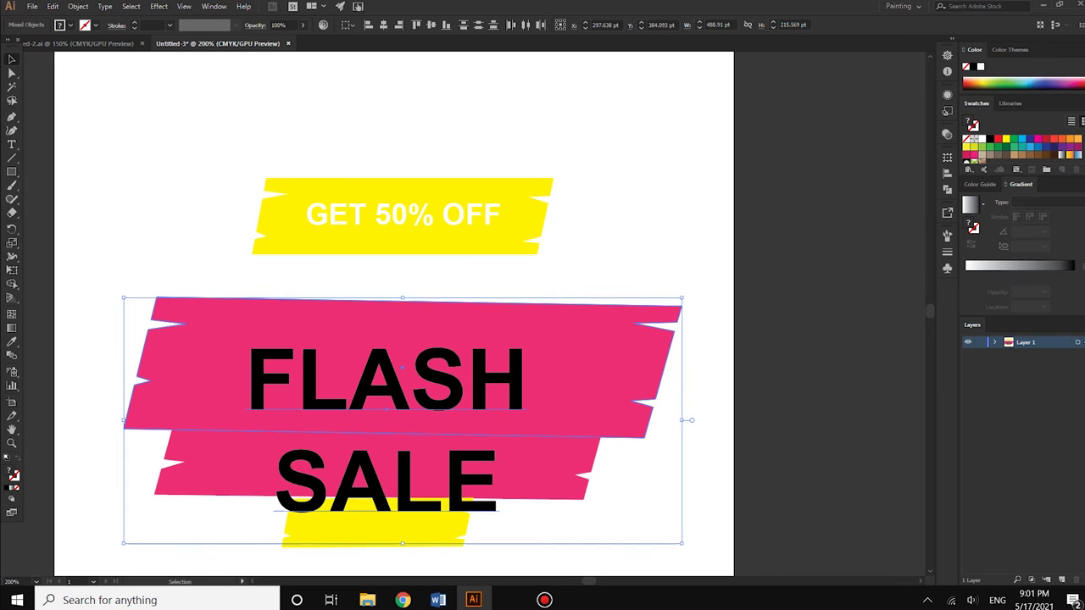
{"action": "key", "text": "ctrl+shift+a"}
{"action": "left_click", "coordinate": [148, 306]}
{"action": "left_click", "coordinate": [492, 356]}
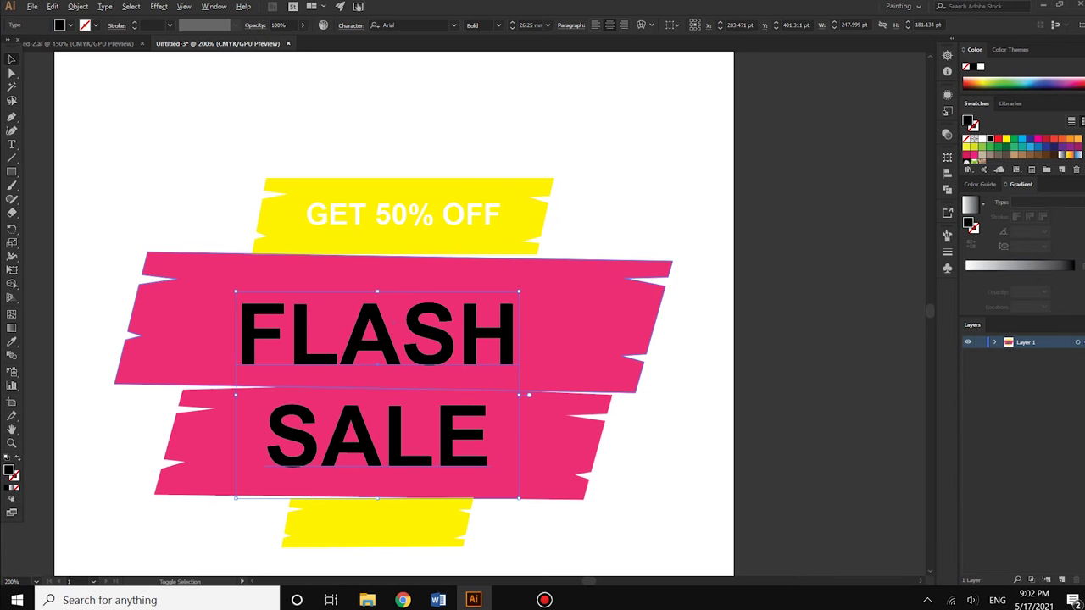
{"action": "left_click_drag", "start_coordinate": [519, 291], "coordinate": [531, 283]}
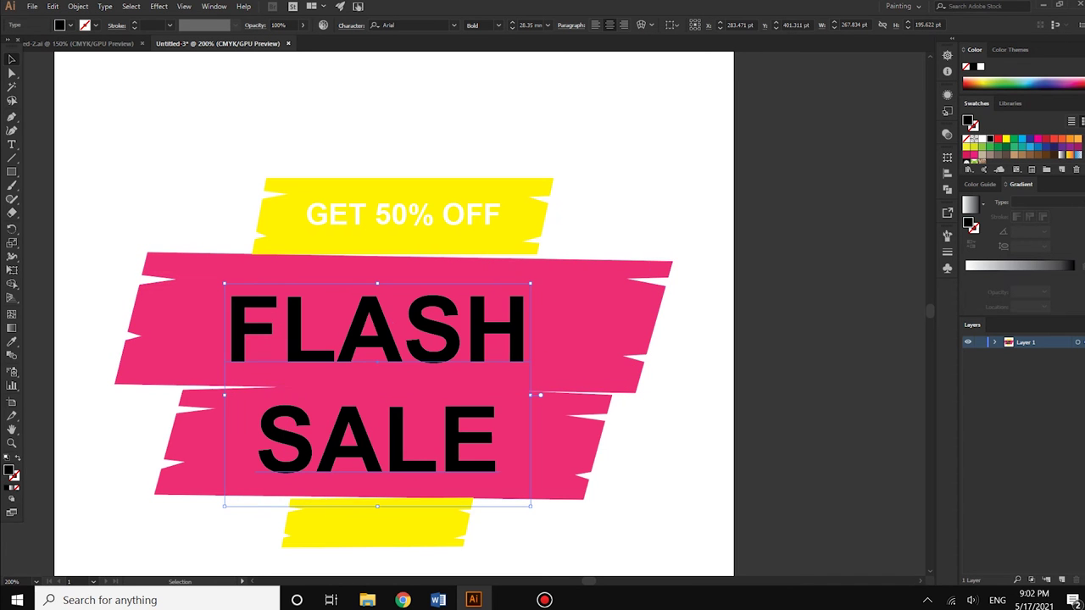
{"action": "key", "text": "ctrl+shift+a"}
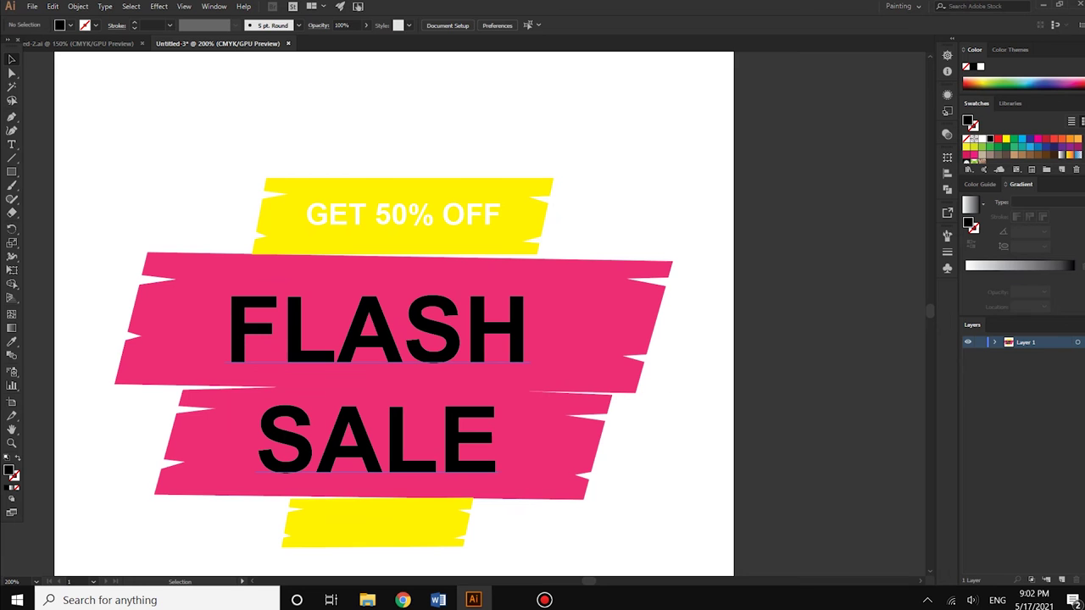
{"action": "left_click", "coordinate": [500, 424]}
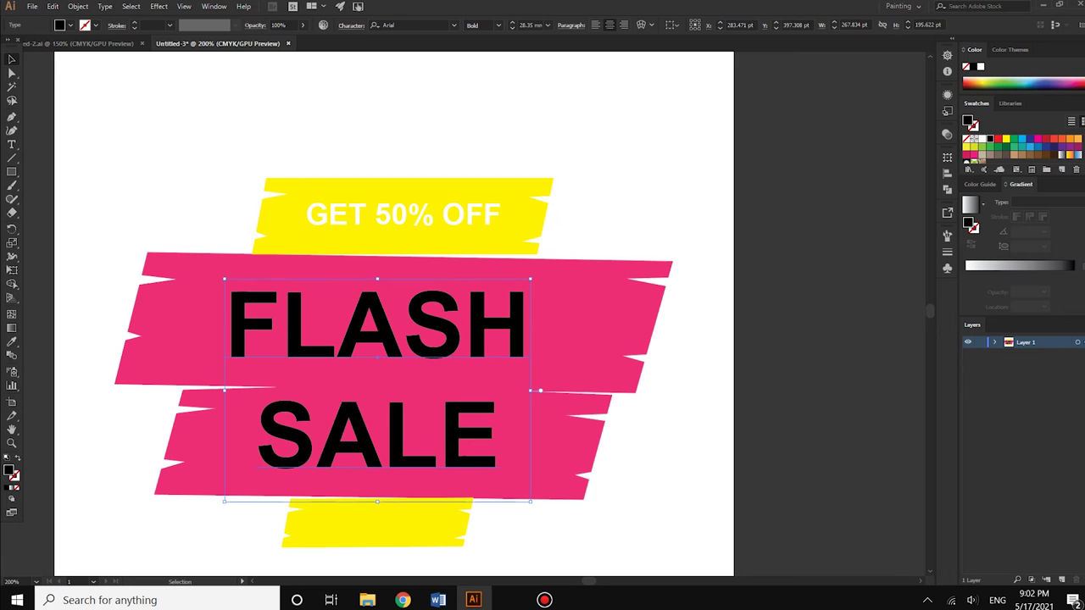
{"action": "key", "text": "ctrl+shift+a"}
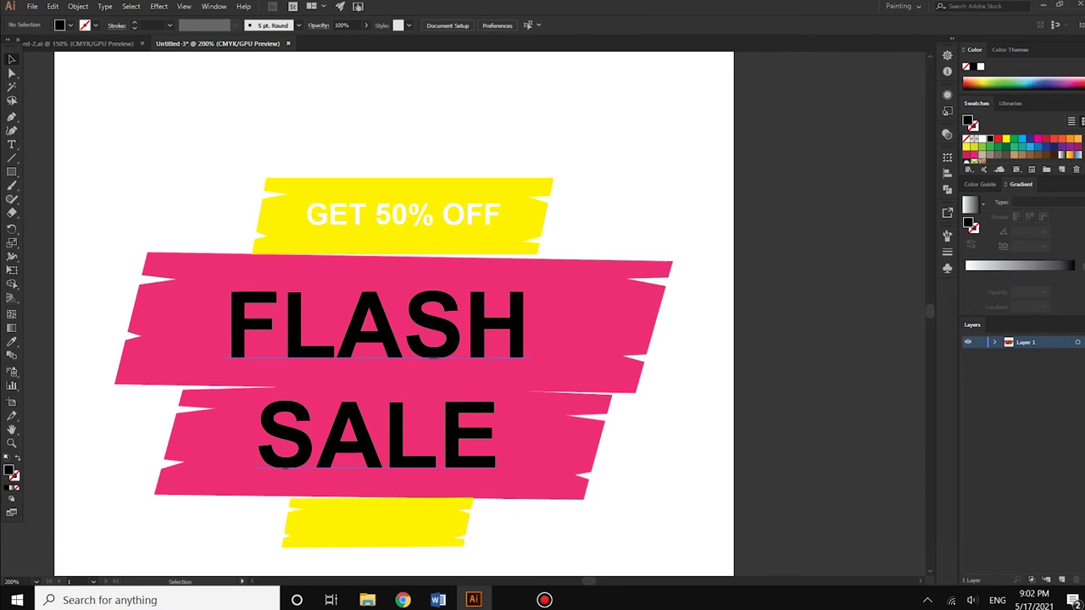
Make the FLASH SALE text white
{"action": "key", "text": "ctrl+z"}
{"action": "key", "text": "ctrl+z"}
{"action": "key", "text": "ctrl+shift+a"}
{"action": "key", "text": "ctrl+0"}
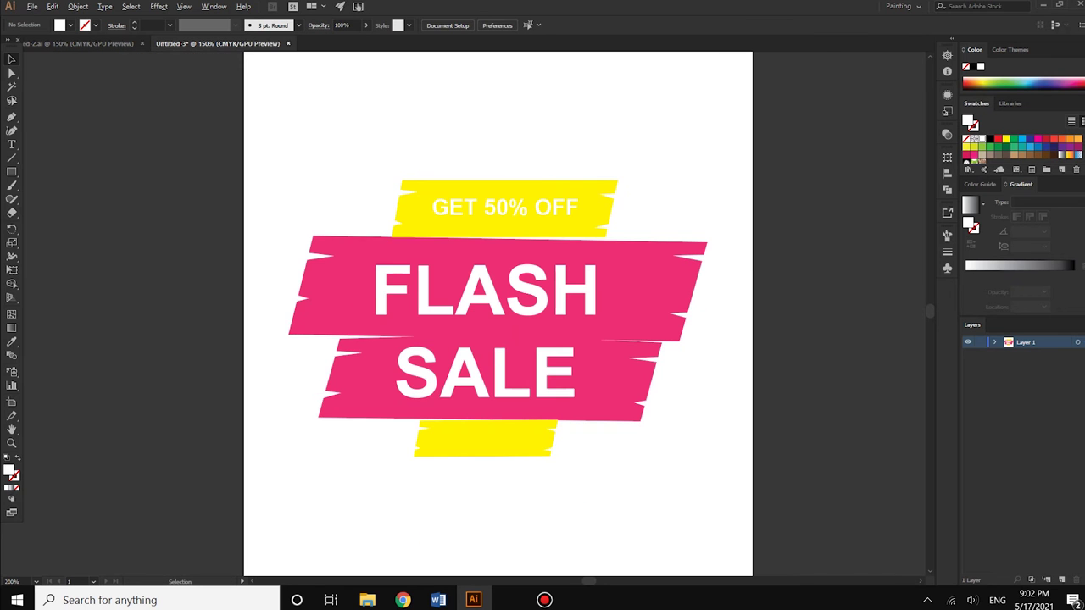
{"action": "key", "text": "ctrl+equal"}
{"action": "key", "text": "ctrl+z"}
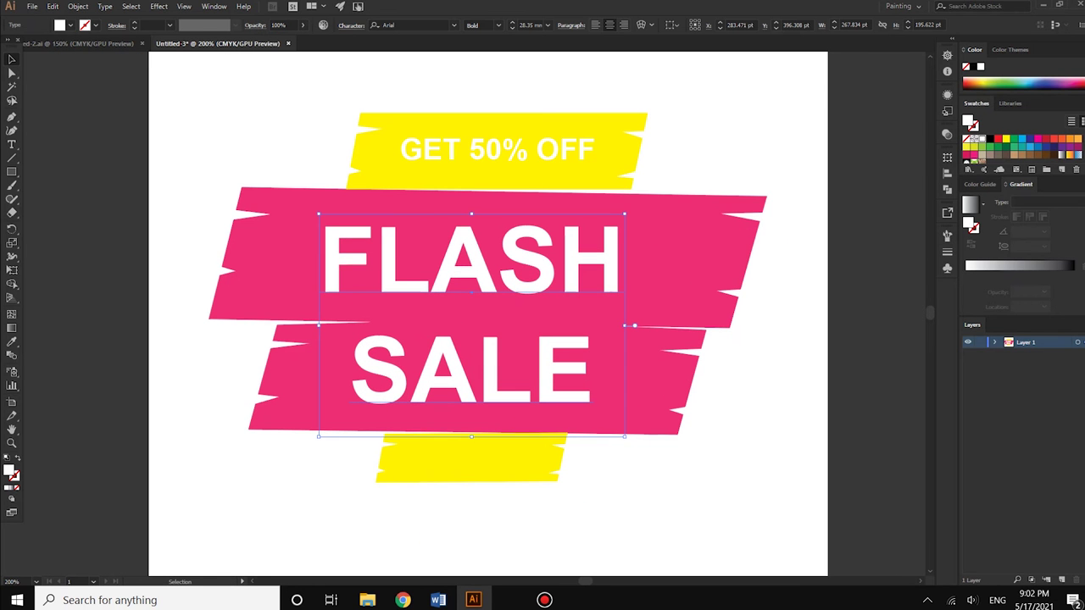
Raise Space After Paragraph so FLASH sits on the upper banner and SALE on the lower
{"action": "left_click", "coordinate": [571, 24]}
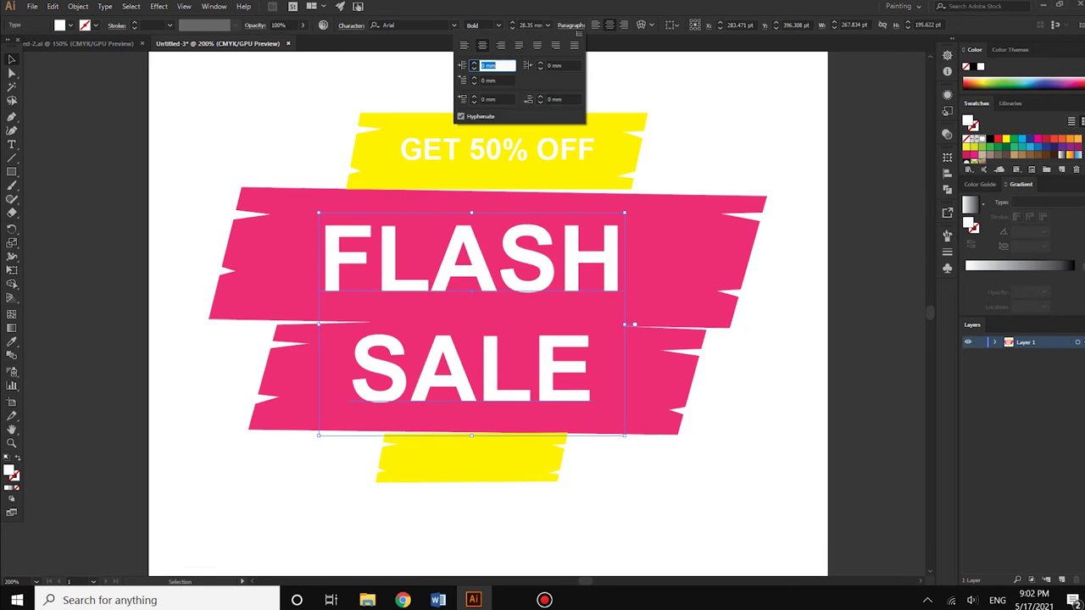
{"action": "left_click", "coordinate": [540, 97]}
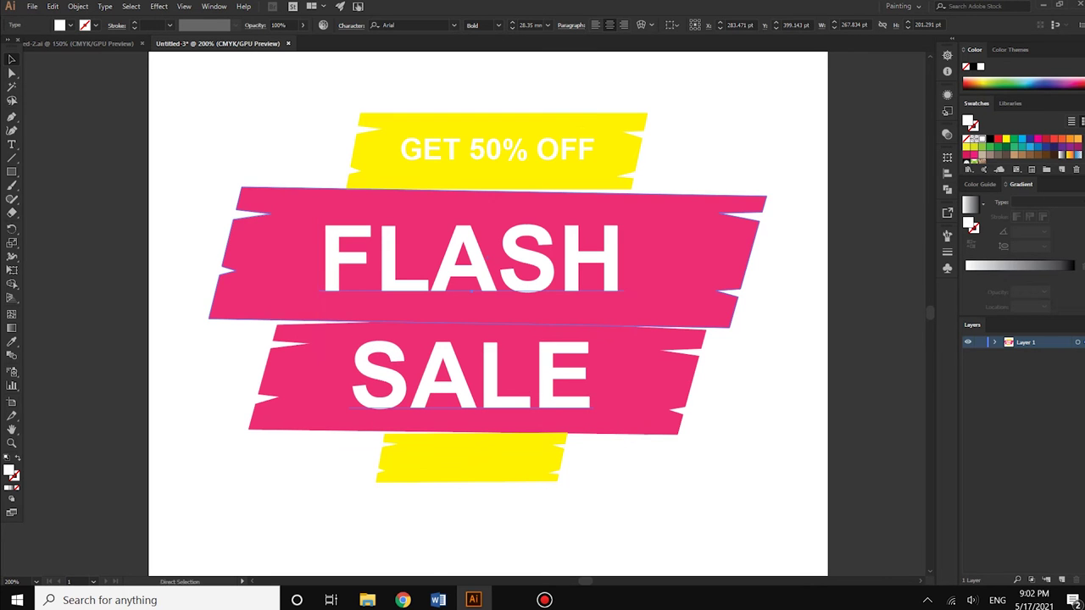
{"action": "key", "text": "ctrl+shift+a"}
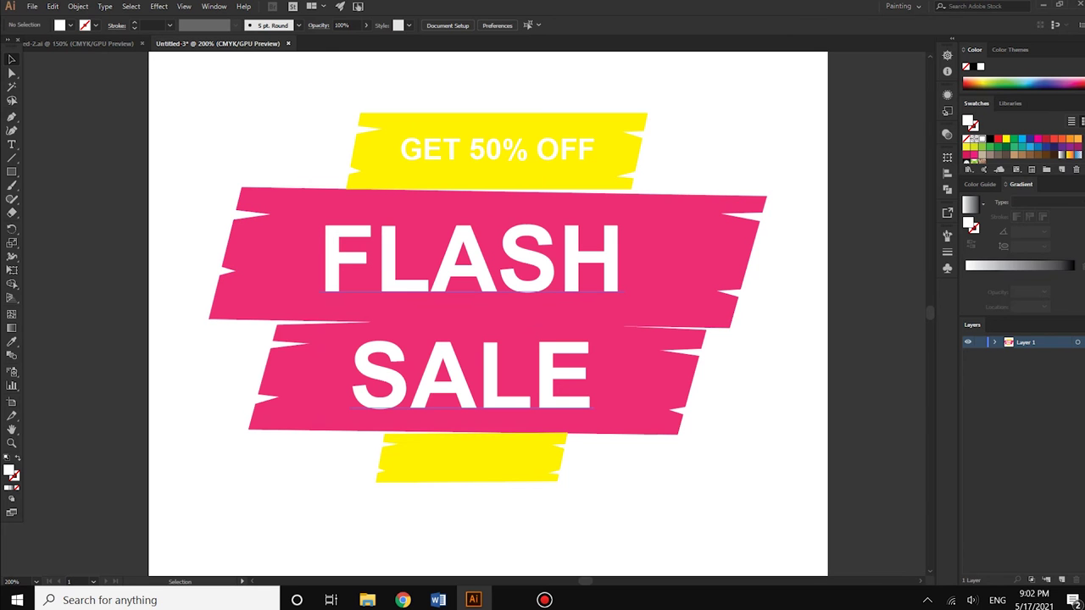
{"action": "left_click", "coordinate": [471, 373]}
{"action": "key", "text": "ctrl+shift+a"}
{"action": "key", "text": "ctrl+minus"}
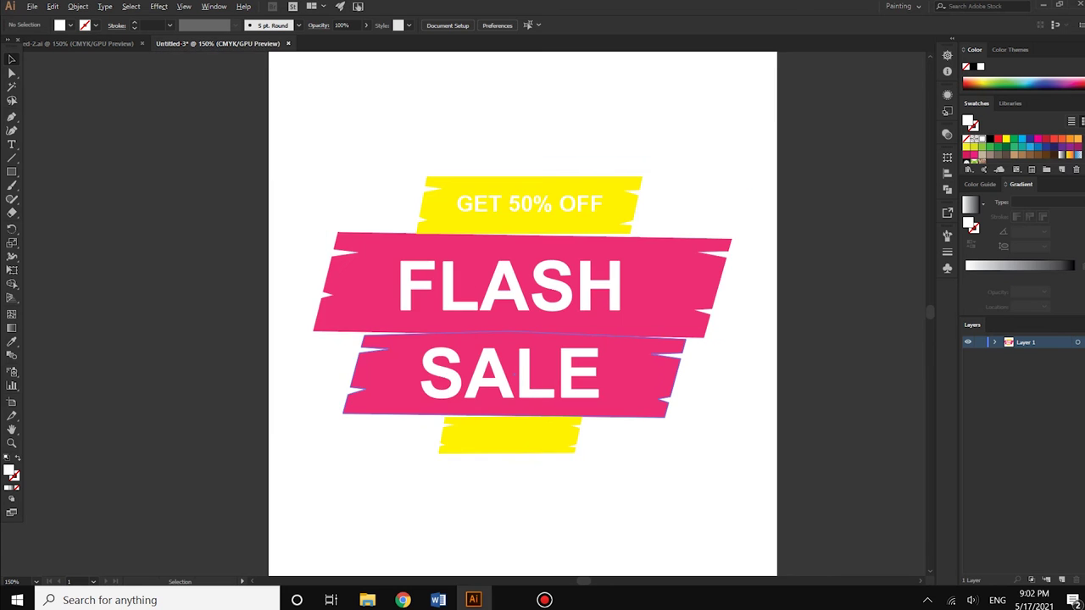
{"action": "key", "text": "ctrl+minus"}
{"action": "key", "text": "ctrl+minus"}
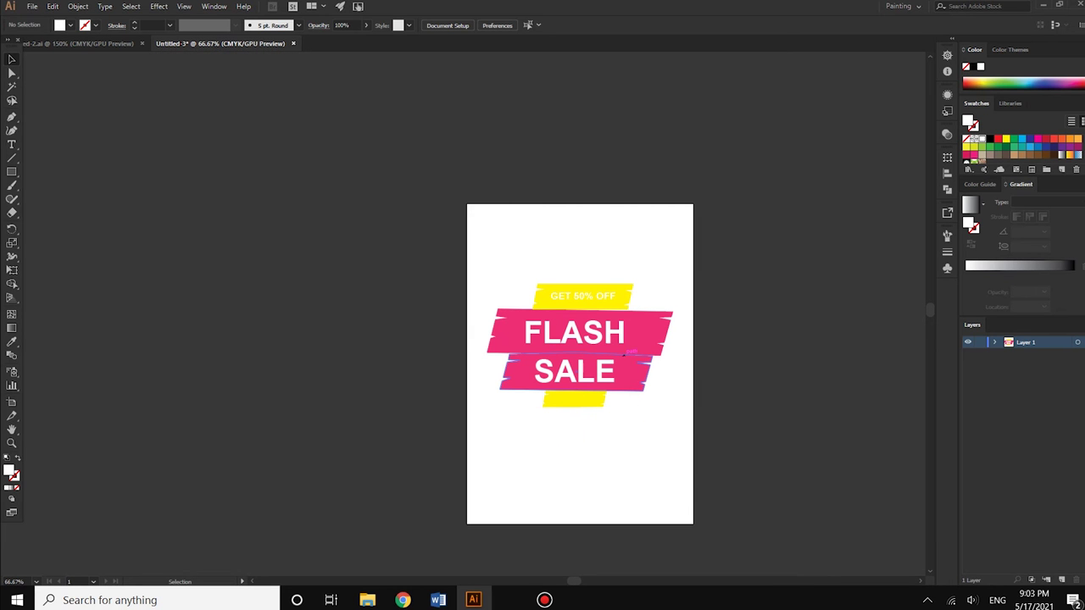
Enlarge GET 50% OFF slightly and place a copy on the lower yellow strip
{"action": "key", "text": "ctrl+plus"}
{"action": "key", "text": "ctrl+plus"}
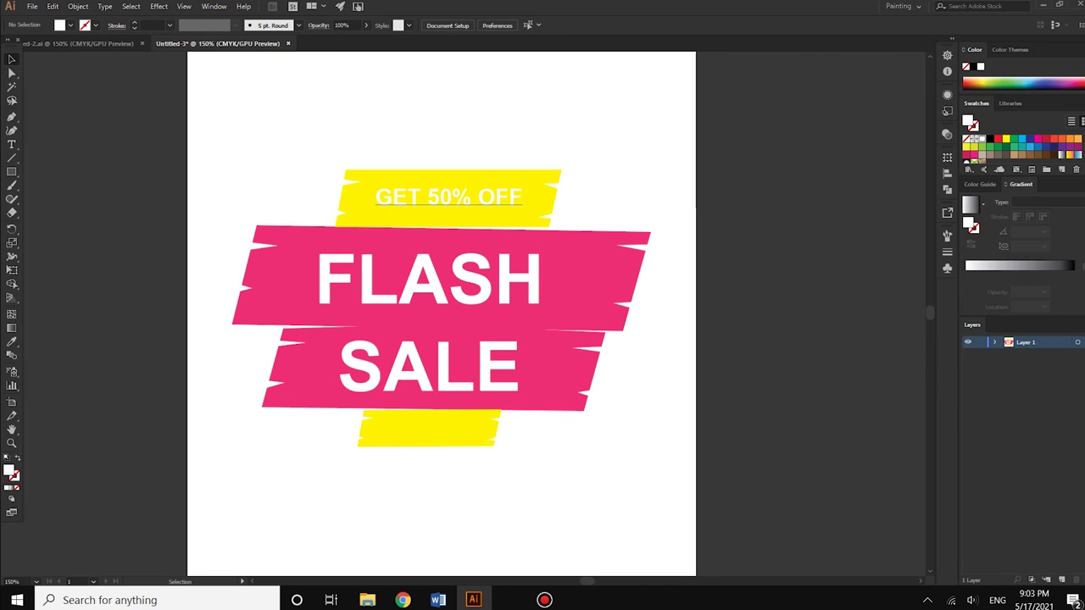
{"action": "left_click", "coordinate": [448, 197]}
{"action": "left_click_drag", "start_coordinate": [523, 185], "coordinate": [527, 184]}
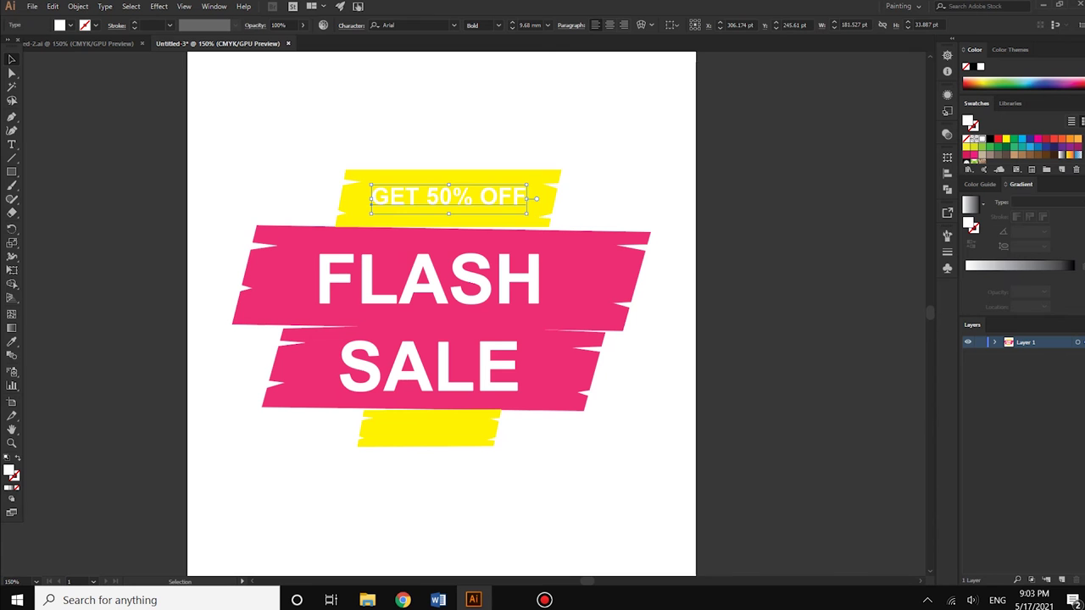
{"action": "left_click", "coordinate": [577, 161]}
{"action": "mouse_move", "coordinate": [531, 194]}
{"action": "left_mouse_down"}
{"action": "mouse_move", "coordinate": [496, 384]}
{"action": "mouse_move", "coordinate": [513, 425]}
{"action": "mouse_move", "coordinate": [496, 434]}
{"action": "left_mouse_up"}
Shrink the copied text and nudge it slightly left on the bottom strip
{"action": "scroll", "coordinate": [496, 450], "scroll_direction": "up", "scroll_amount": 2}
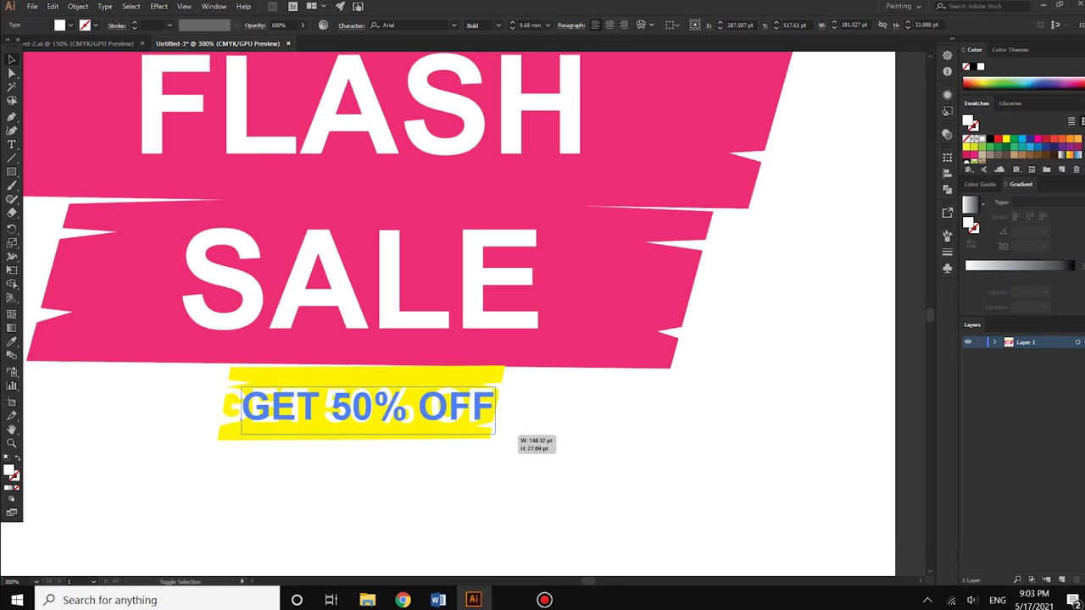
{"action": "left_click_drag", "start_coordinate": [496, 434], "coordinate": [481, 432]}
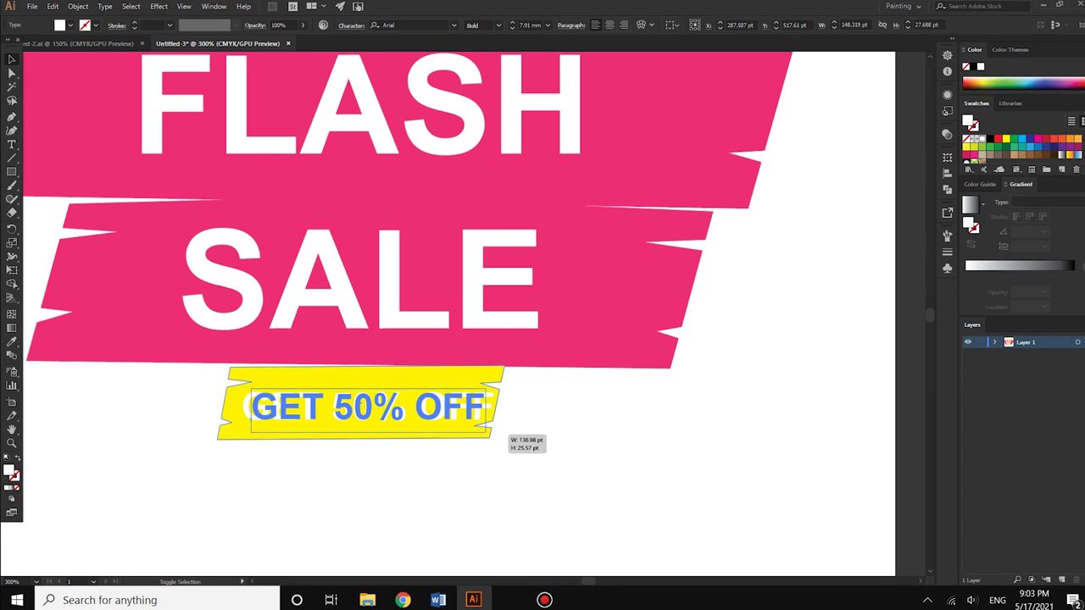
{"action": "key", "text": "ctrl+shift+a"}
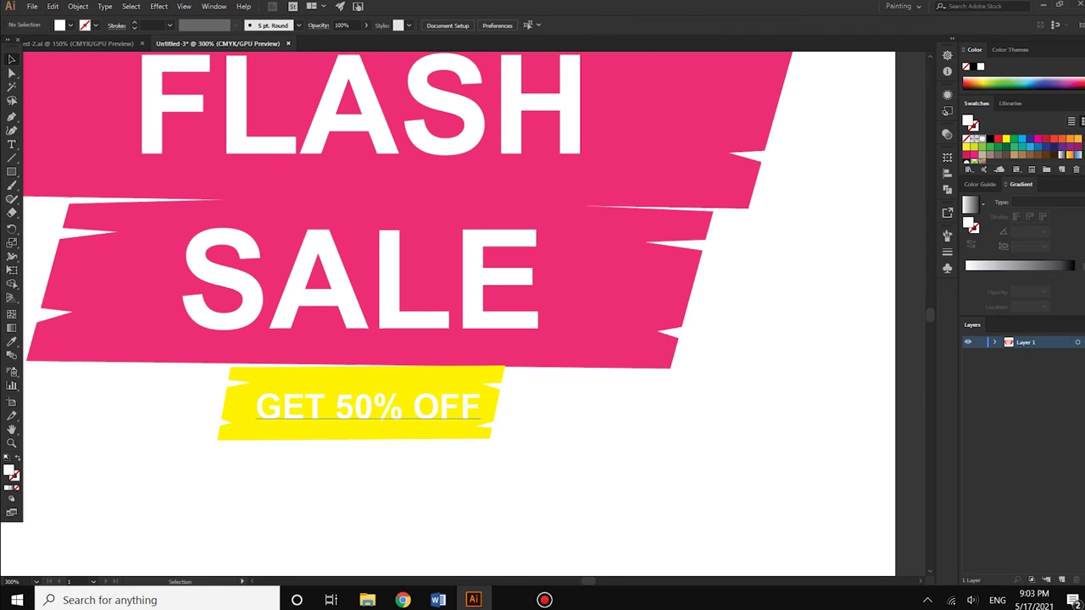
{"action": "left_click_drag", "start_coordinate": [365, 409], "coordinate": [357, 407]}
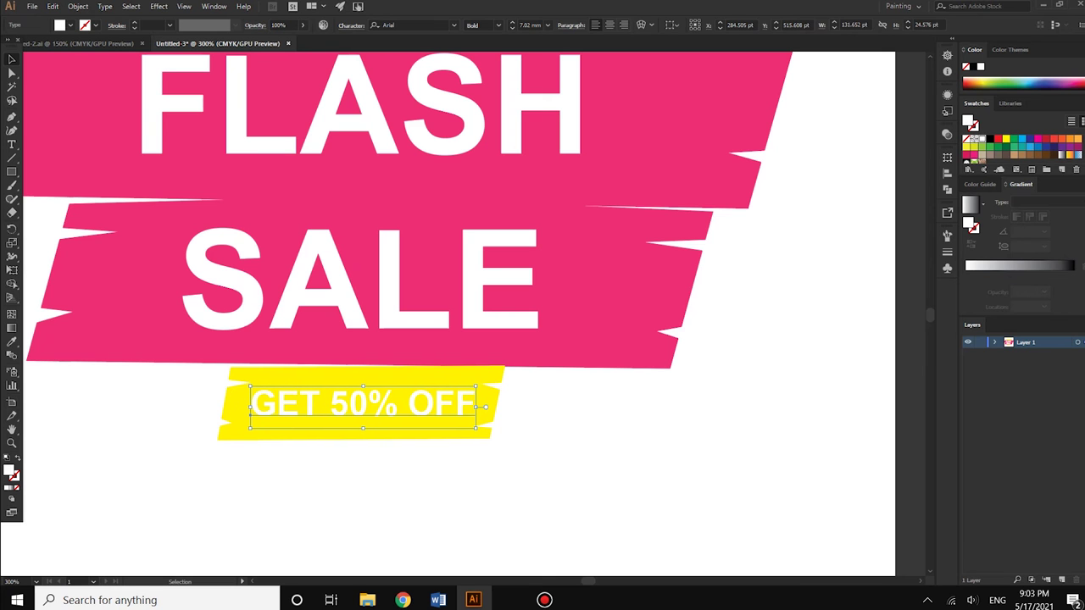
{"action": "key", "text": "ctrl+shift+a"}
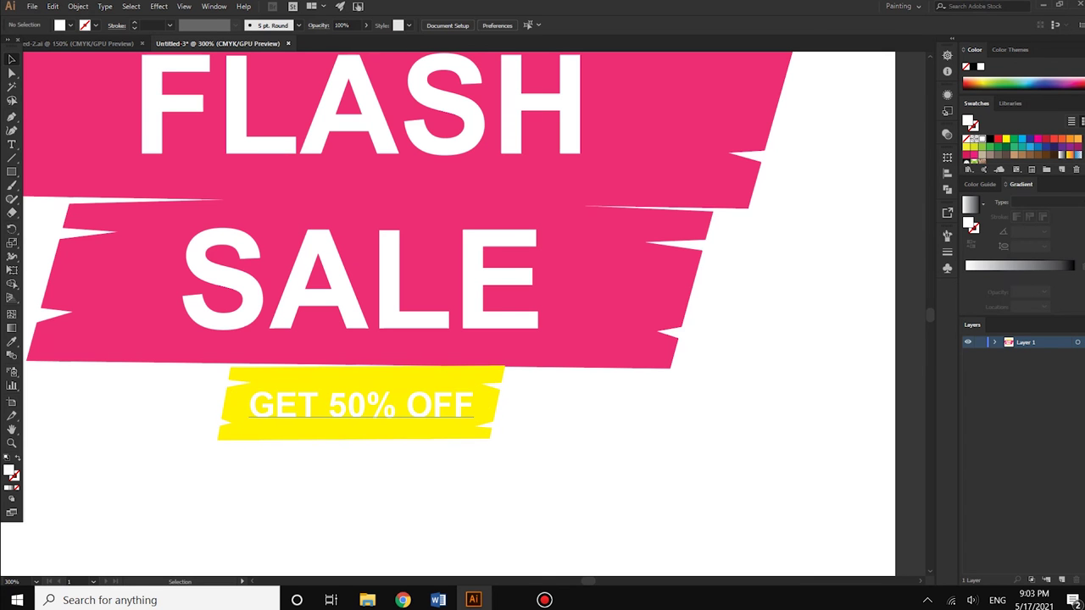
{"action": "left_click", "coordinate": [407, 417]}
Replace the lower strip's GET 50% OFF text with SHOP NOW
{"action": "key", "text": "ctrl+minus"}
{"action": "double_click", "coordinate": [355, 434]}
{"action": "key", "text": "ctrl+a"}
{"action": "key", "text": "BackSpace"}
{"action": "type", "text": "HOP NOW"}
{"action": "key", "text": "Escape"}
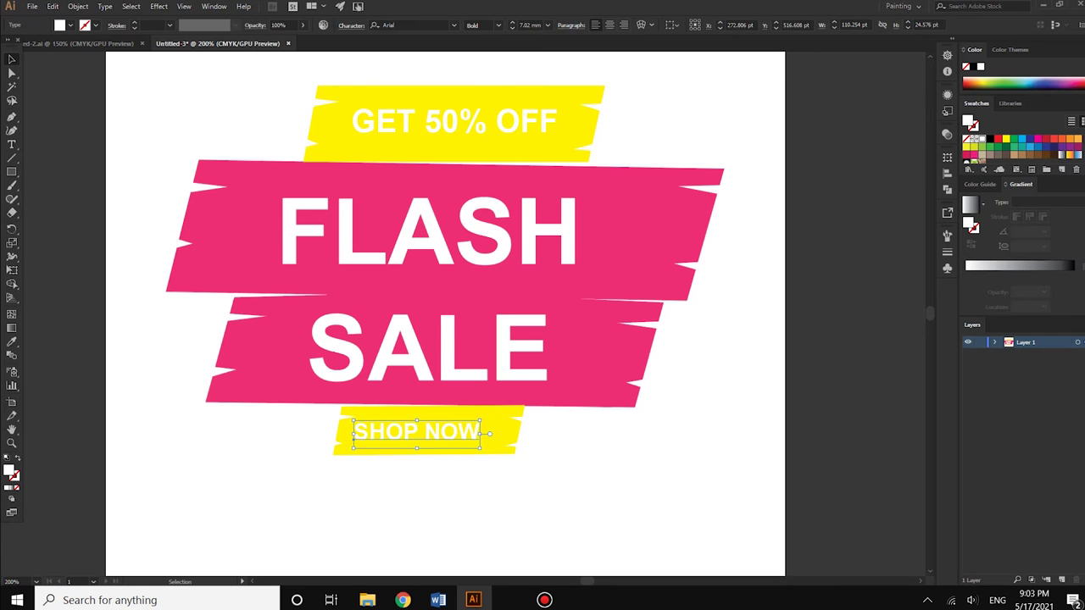
Nudge the SHOP NOW text slightly right and up
{"action": "scroll", "coordinate": [456, 434], "scroll_direction": "up", "scroll_amount": 1}
{"action": "scroll", "coordinate": [453, 434], "scroll_direction": "up", "scroll_amount": 1}
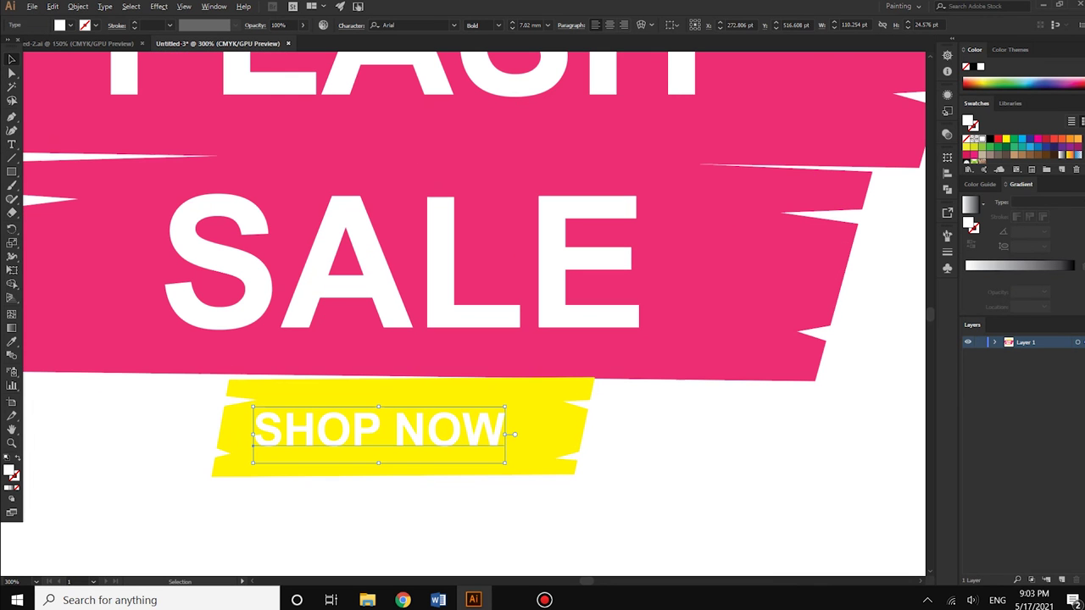
{"action": "left_click_drag", "start_coordinate": [496, 434], "coordinate": [510, 430]}
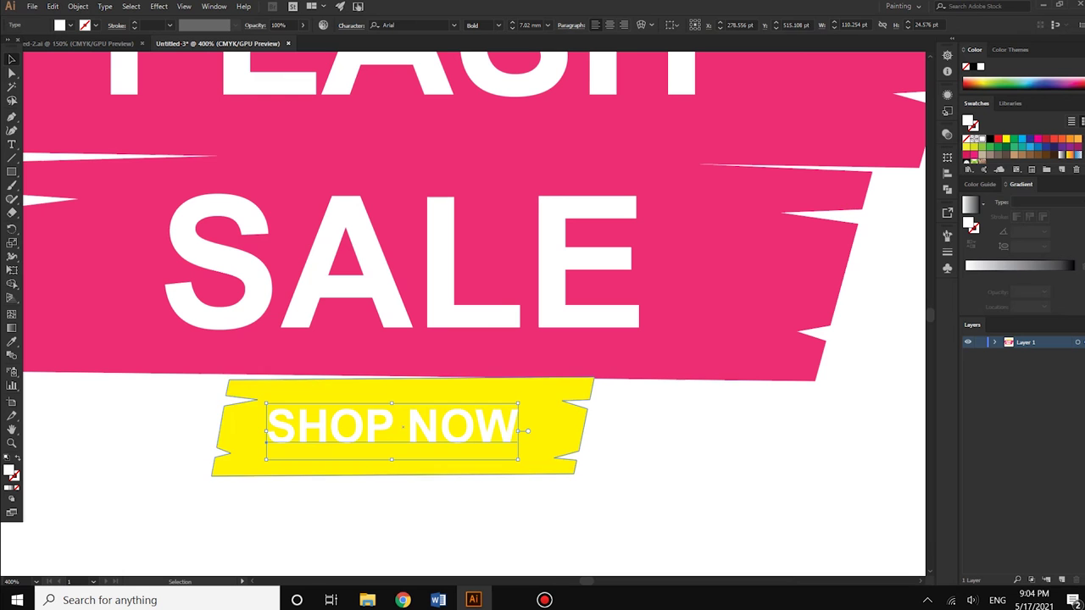
{"action": "left_click_drag", "start_coordinate": [511, 428], "coordinate": [516, 426]}
{"action": "key", "text": "ctrl+shift+a"}
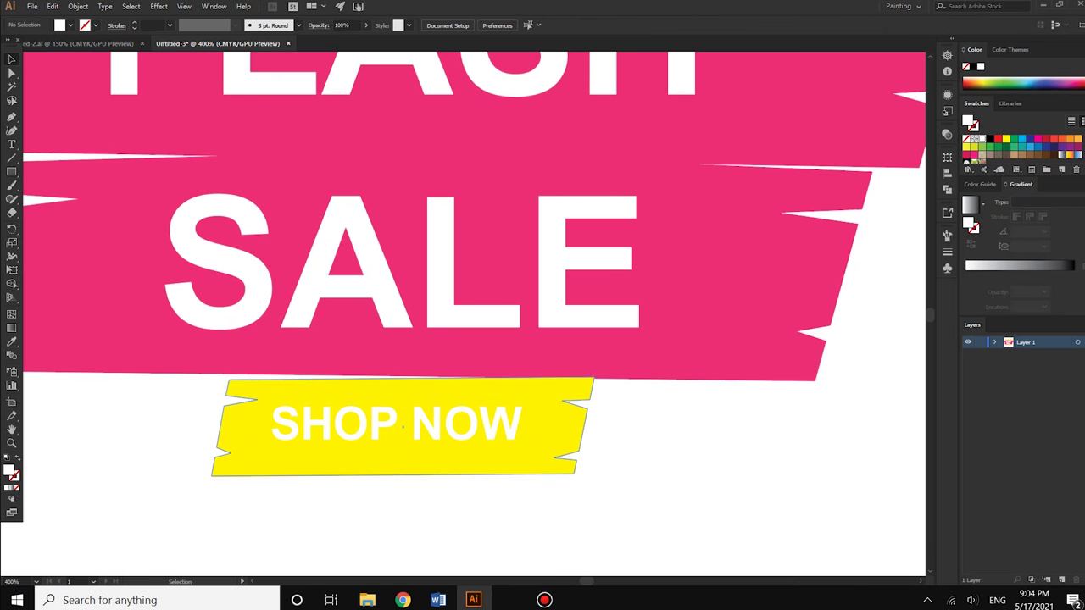
Enlarge the SHOP NOW text slightly by its bounding-box corner
{"action": "left_click", "coordinate": [399, 424]}
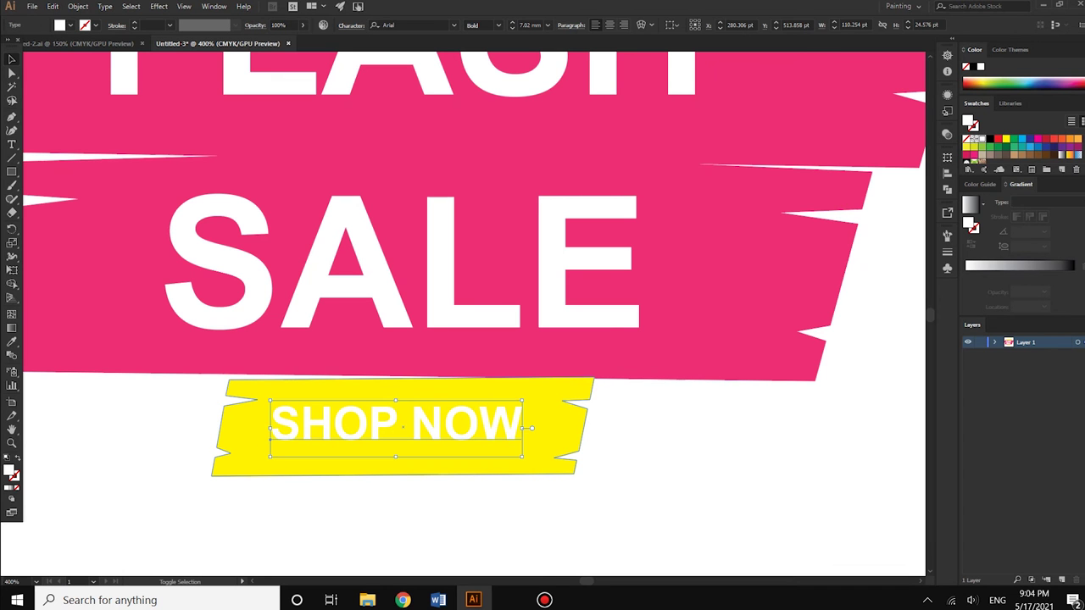
{"action": "mouse_move", "coordinate": [522, 400]}
{"action": "left_mouse_down"}
{"action": "mouse_move", "coordinate": [534, 396]}
{"action": "mouse_move", "coordinate": [547, 428]}
{"action": "left_mouse_up"}
{"action": "key", "text": "ctrl+shift+a"}
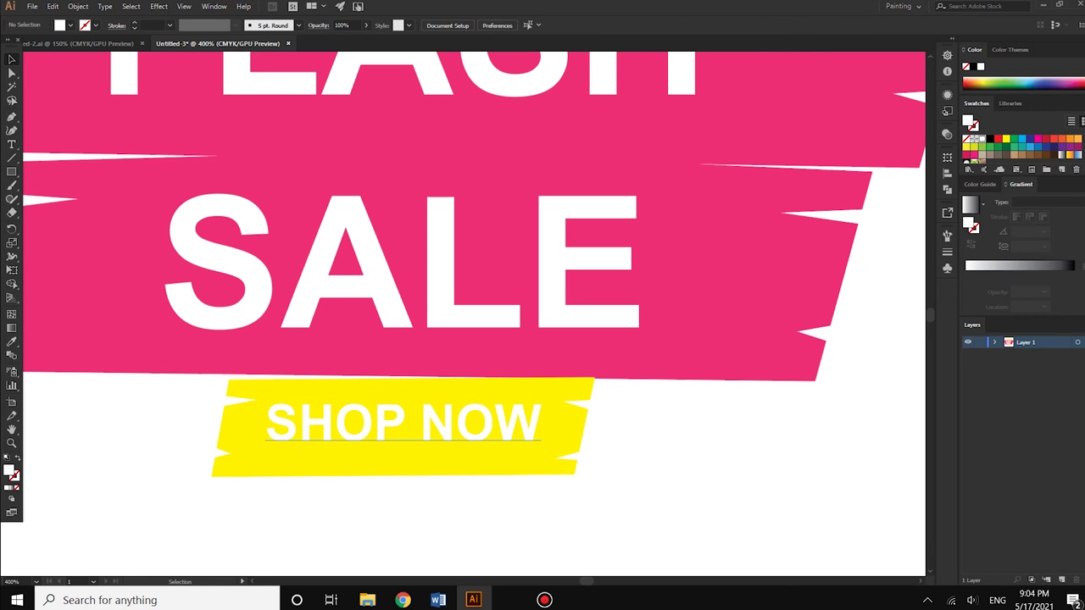
{"action": "left_click", "coordinate": [402, 421]}
{"action": "key", "text": "ctrl+shift+a"}
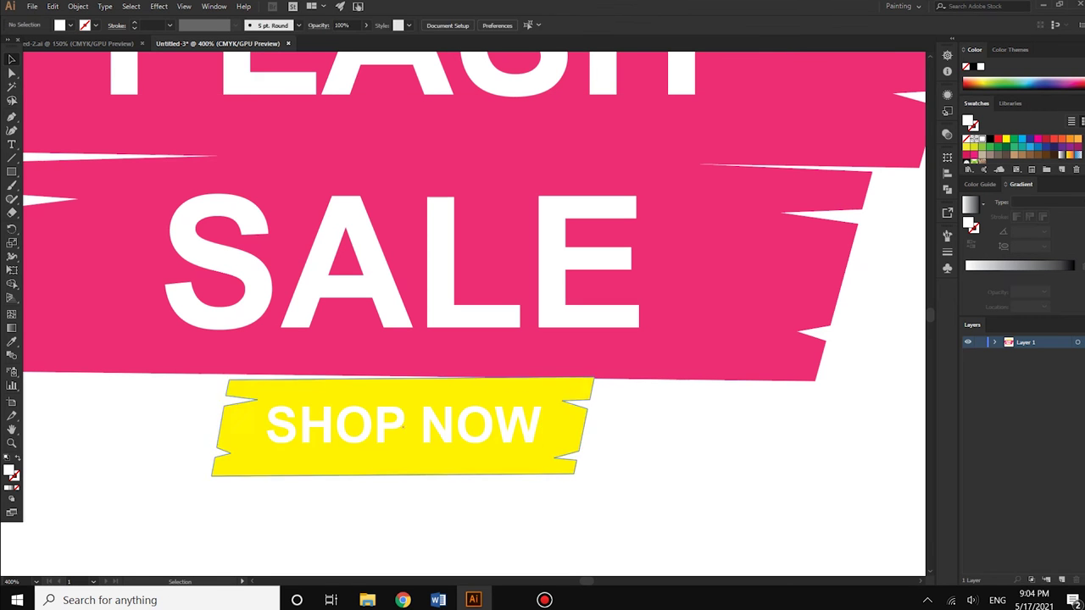
{"action": "left_click", "coordinate": [403, 421]}
Zoom out and scale SHOP NOW up a little further
{"action": "key", "text": "ctrl+minus"}
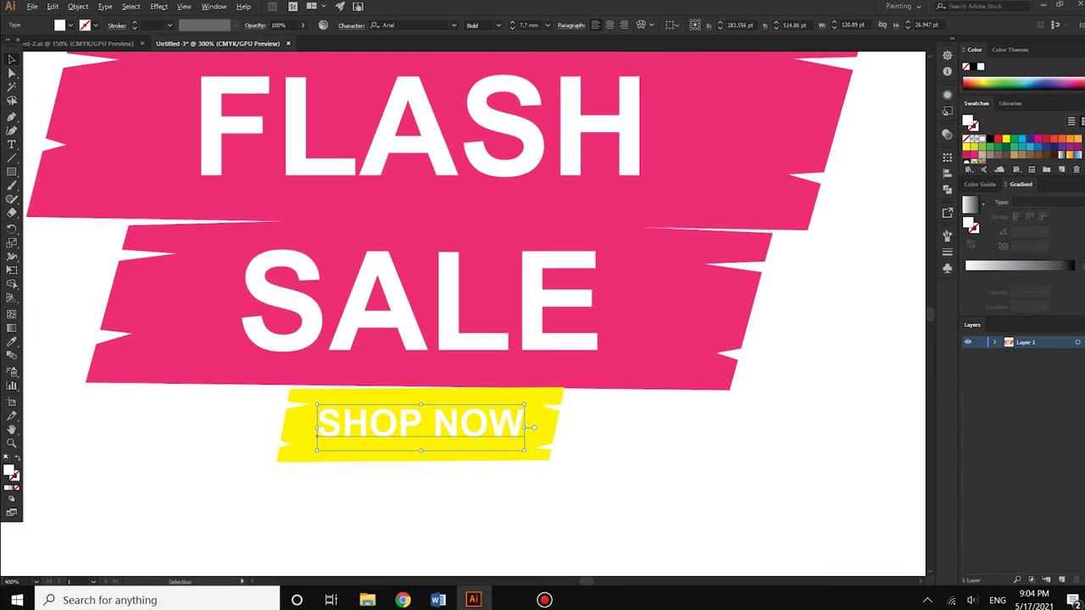
{"action": "key", "text": "ctrl+shift+a"}
{"action": "key", "text": "ctrl+minus"}
{"action": "scroll", "coordinate": [472, 449], "scroll_direction": "up", "scroll_amount": 3}
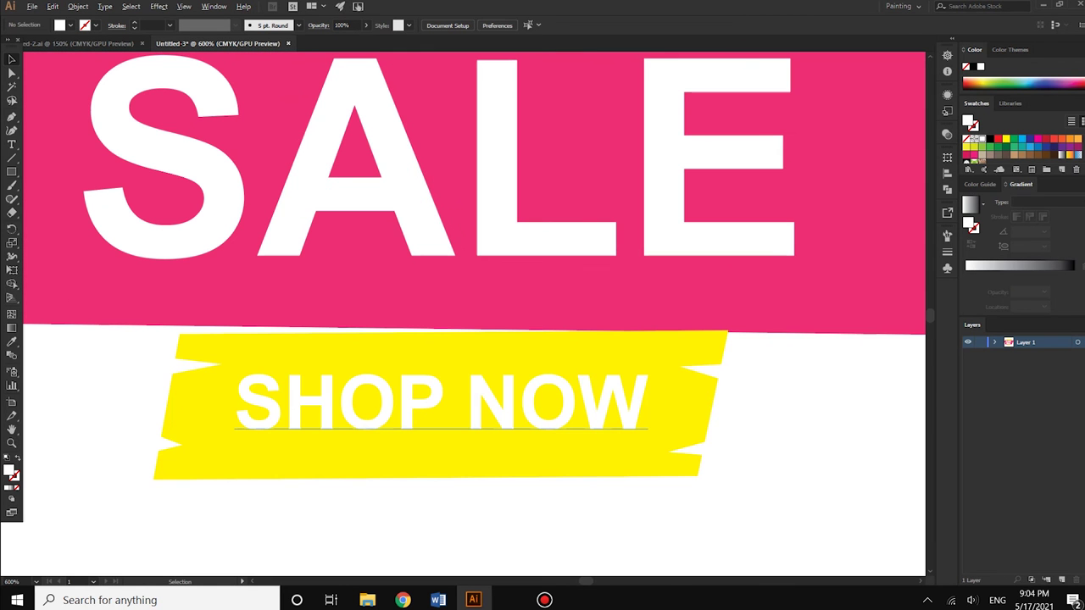
{"action": "left_click", "coordinate": [441, 403]}
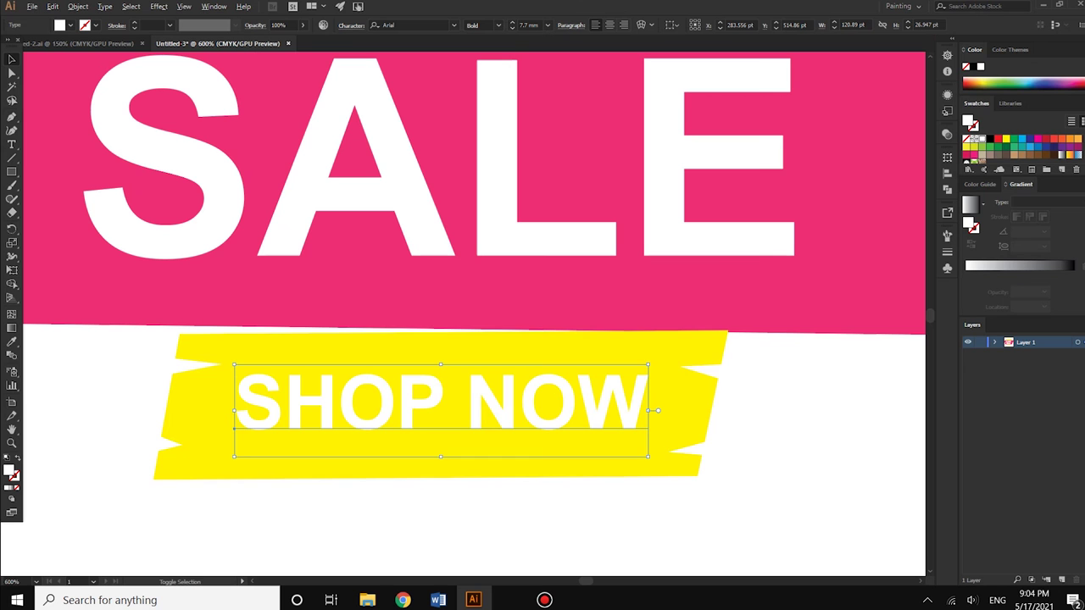
{"action": "left_click_drag", "start_coordinate": [648, 365], "coordinate": [651, 363]}
{"action": "key", "text": "ctrl+shift+a"}
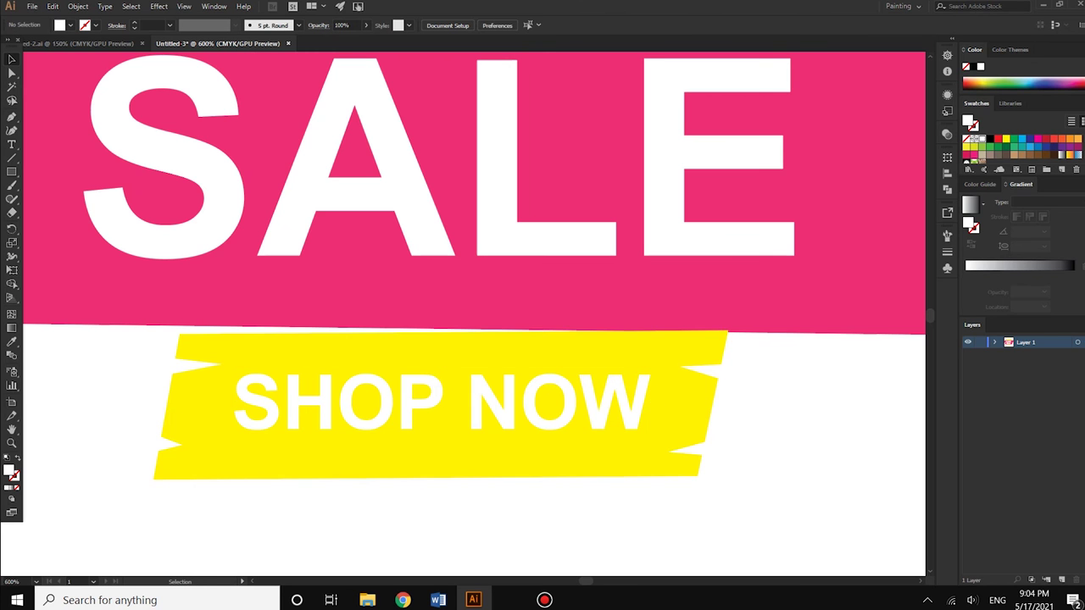
{"action": "left_click", "coordinate": [441, 404]}
{"action": "key", "text": "ctrl+shift+a"}
Zoom in and out to inspect FLASH SALE and the SHOP NOW area
{"action": "key", "text": "ctrl+minus"}
{"action": "key", "text": "ctrl+minus"}
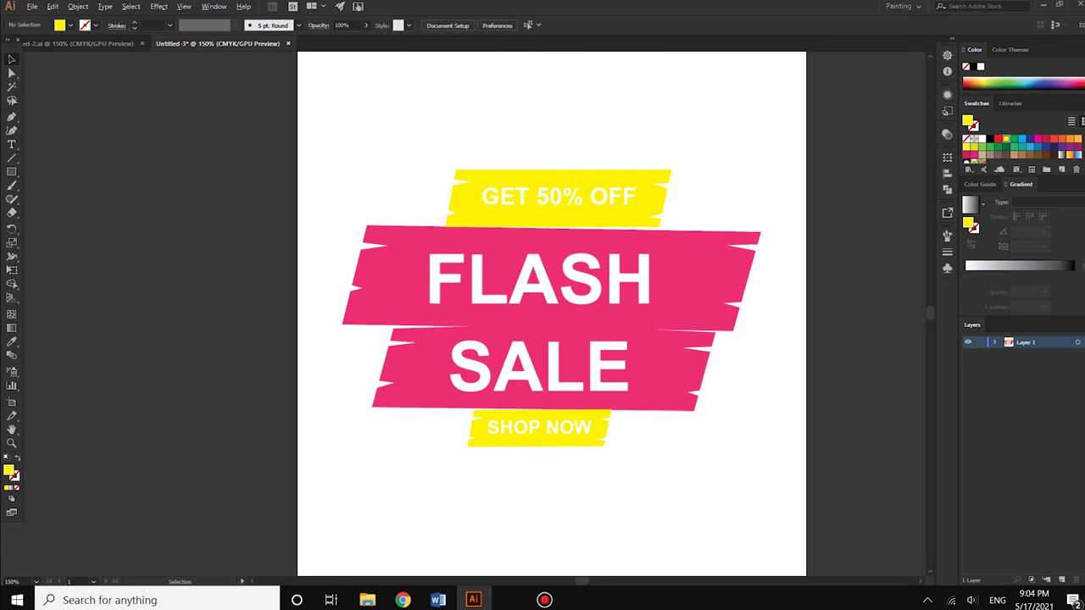
{"action": "key", "text": "ctrl+plus"}
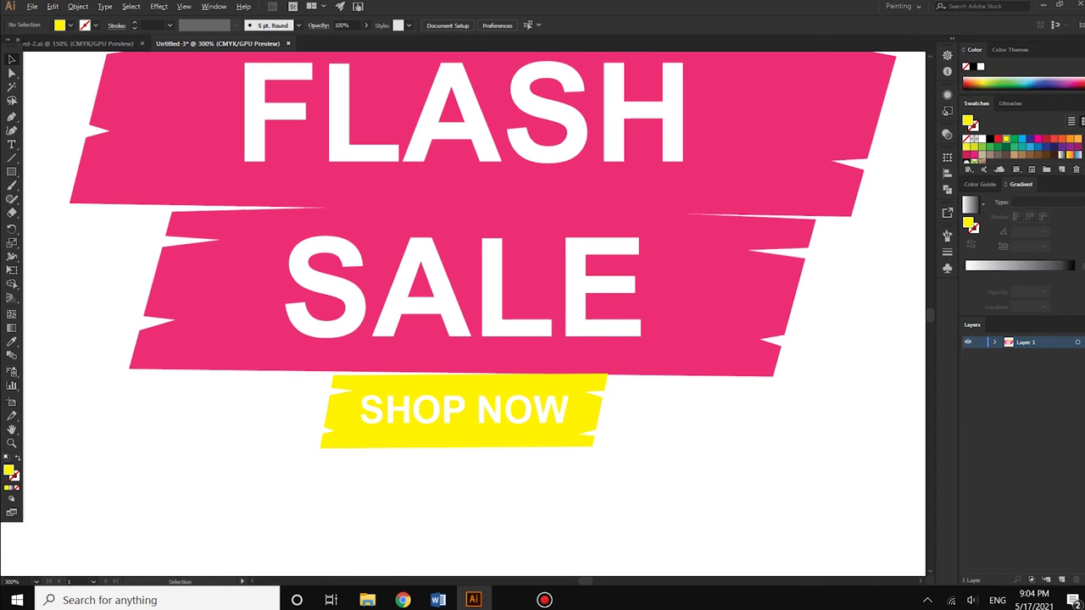
{"action": "key", "text": "ctrl+plus"}
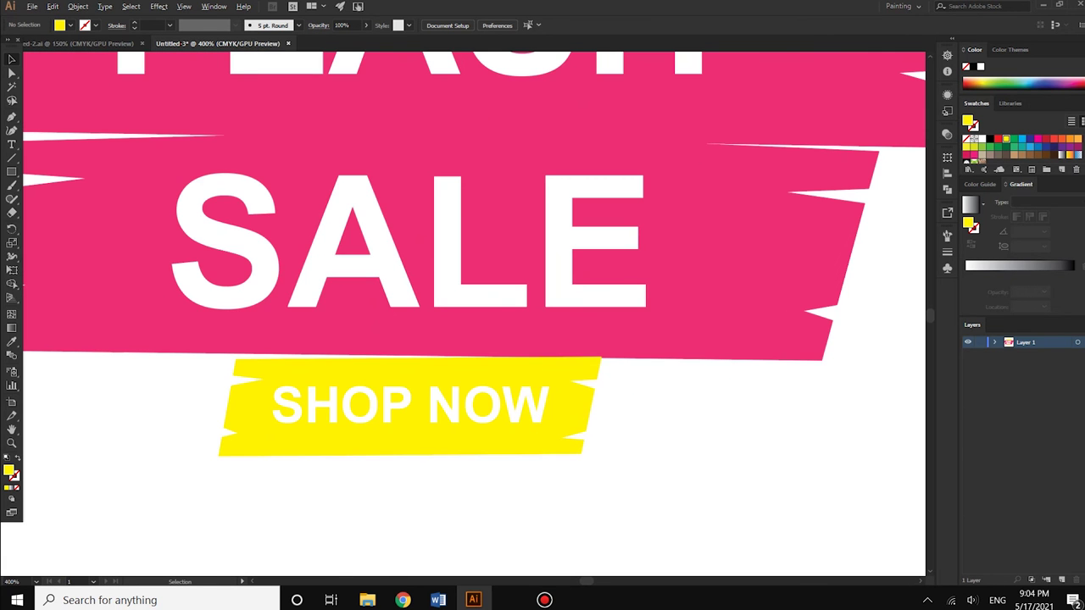
{"action": "key", "text": "ctrl+minus"}
{"action": "key", "text": "ctrl+minus"}
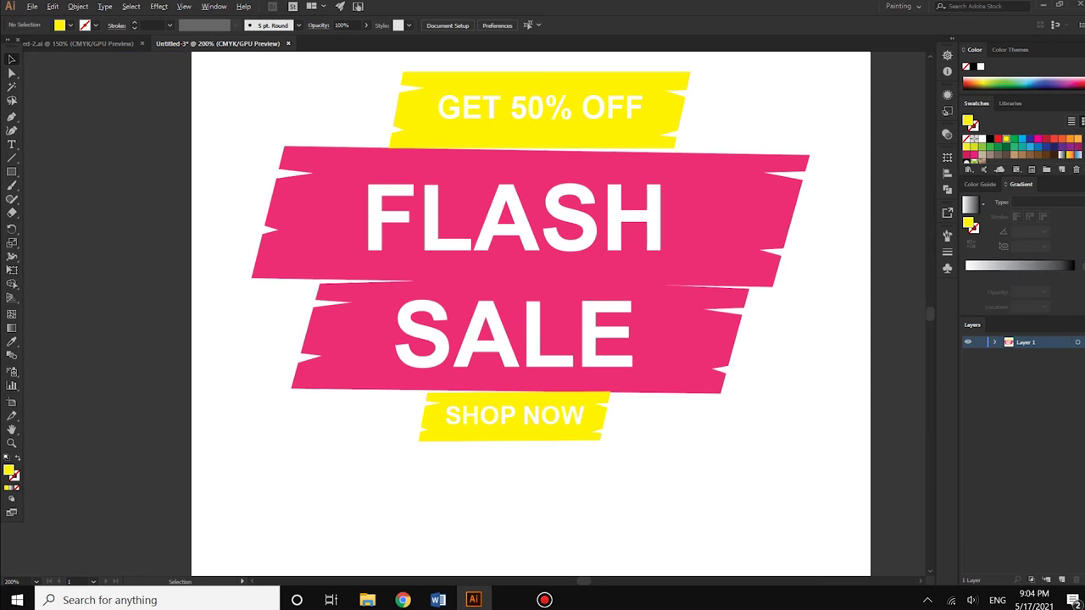
{"action": "key", "text": "ctrl+plus"}
{"action": "key", "text": "ctrl+plus"}
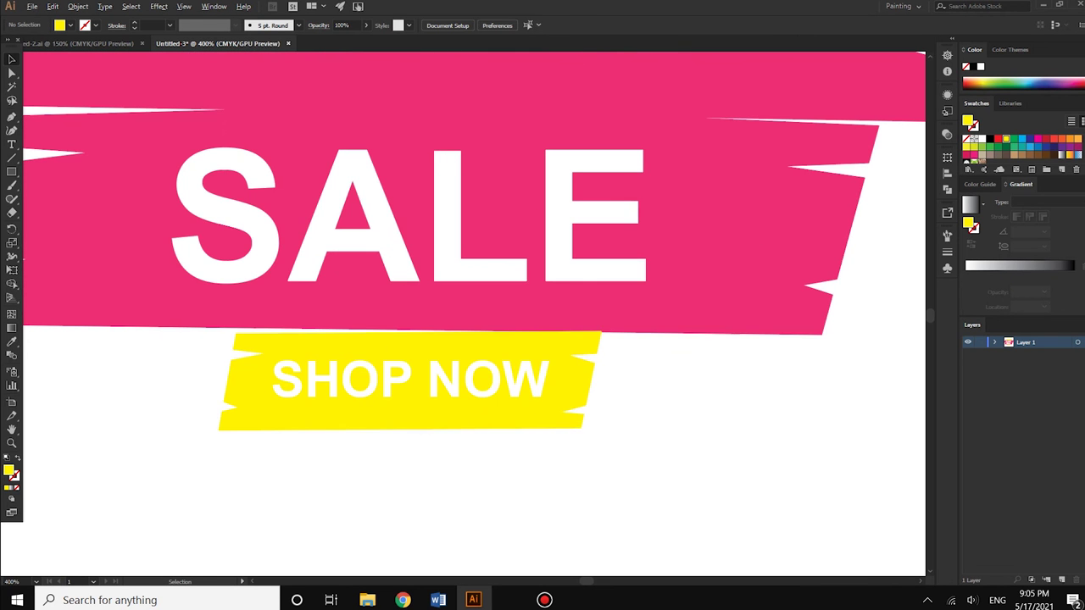
{"action": "key", "text": "ctrl+minus"}
{"action": "key", "text": "ctrl+minus"}
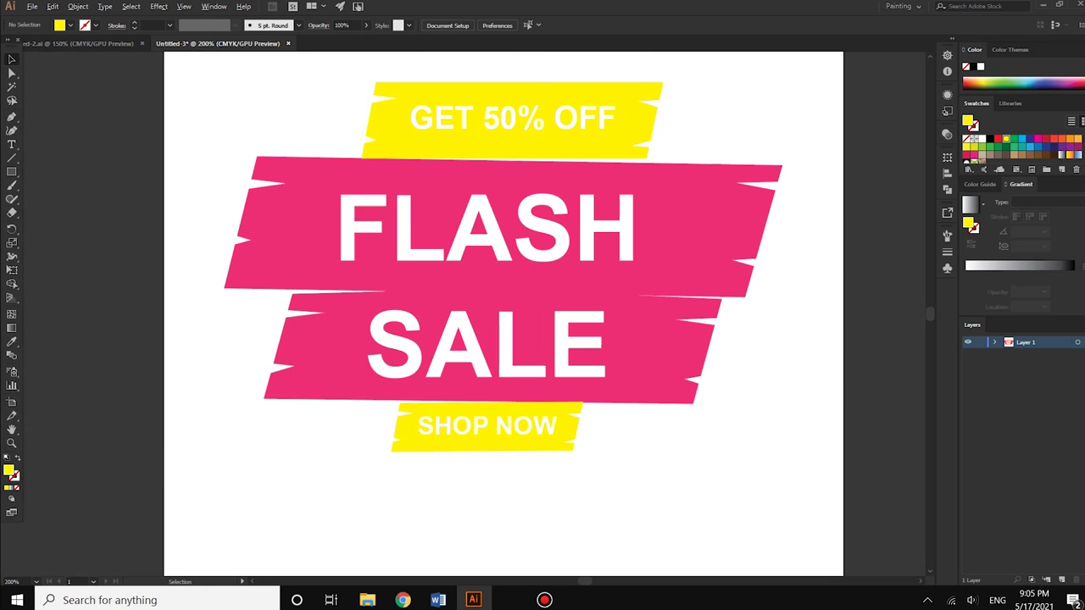
{"action": "key", "text": "ctrl+plus"}
{"action": "key", "text": "ctrl+plus"}
{"action": "key", "text": "ctrl+plus"}
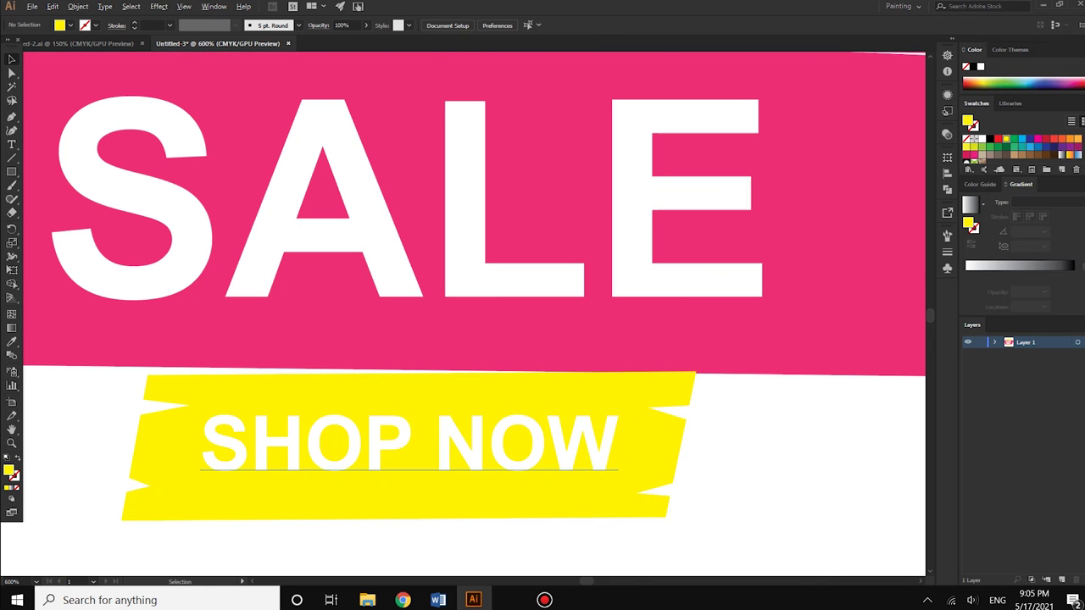
{"action": "key", "text": "ctrl+minus"}
{"action": "key", "text": "ctrl+minus"}
{"action": "key", "text": "ctrl+minus"}
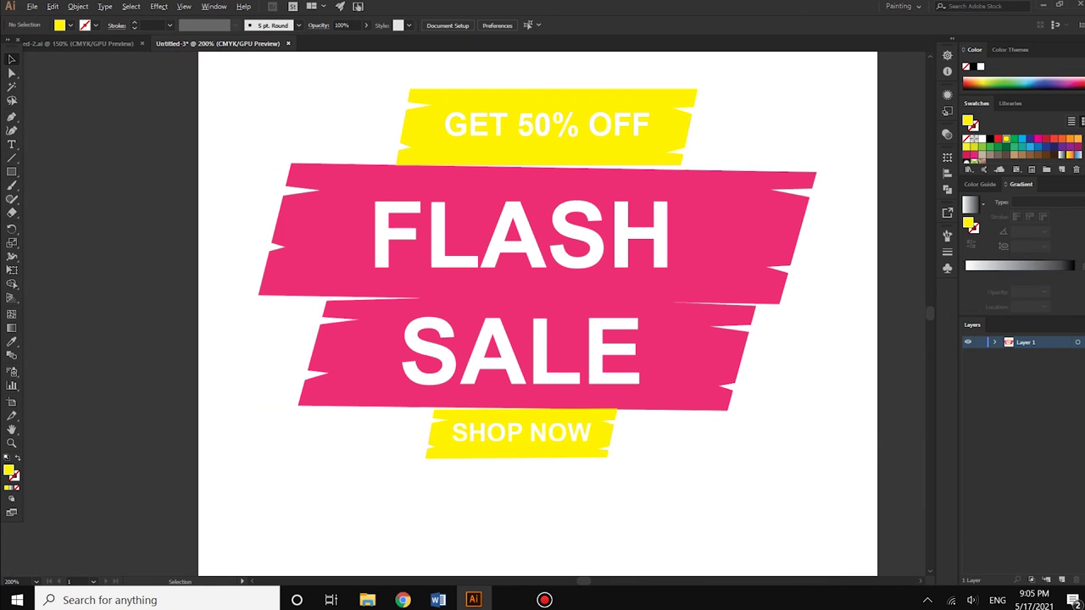
{"action": "key", "text": "ctrl+plus"}
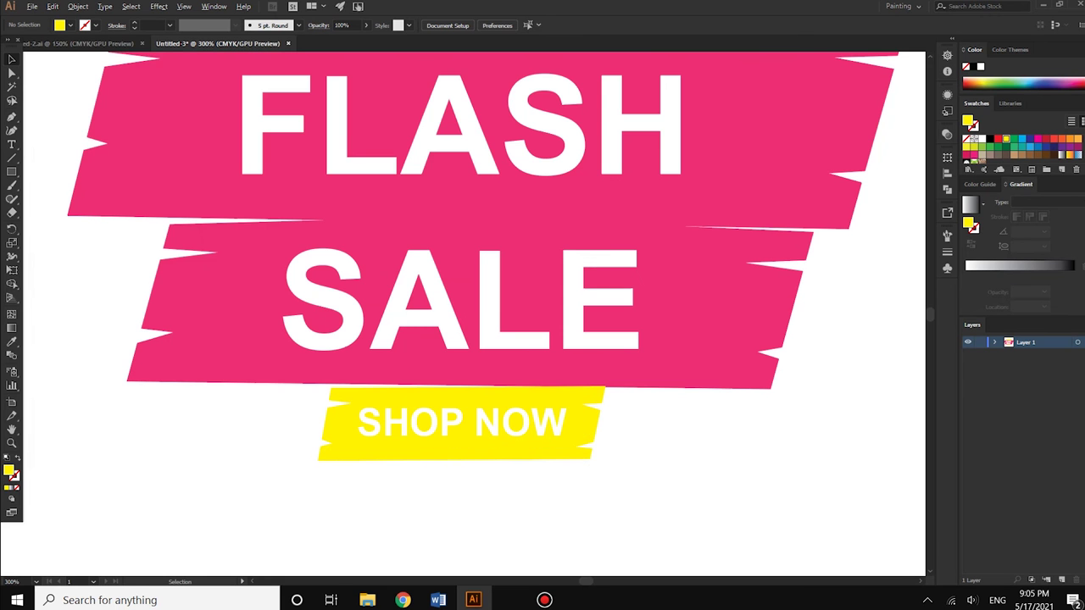
{"action": "key", "text": "ctrl+minus"}
{"action": "key", "text": "ctrl+plus"}
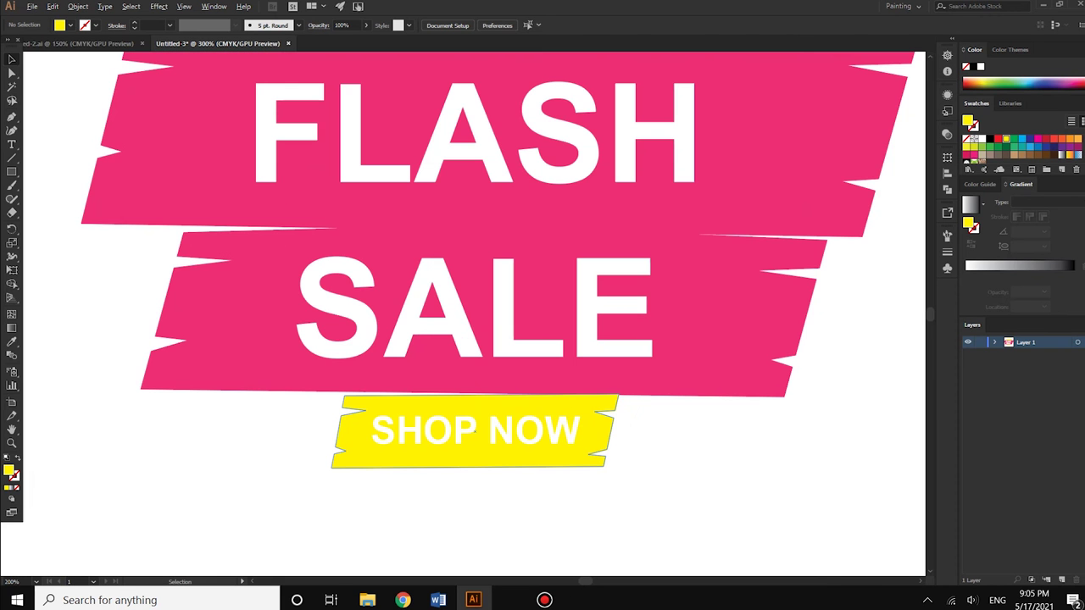
{"action": "scroll", "coordinate": [615, 417], "scroll_direction": "up", "scroll_amount": 3}
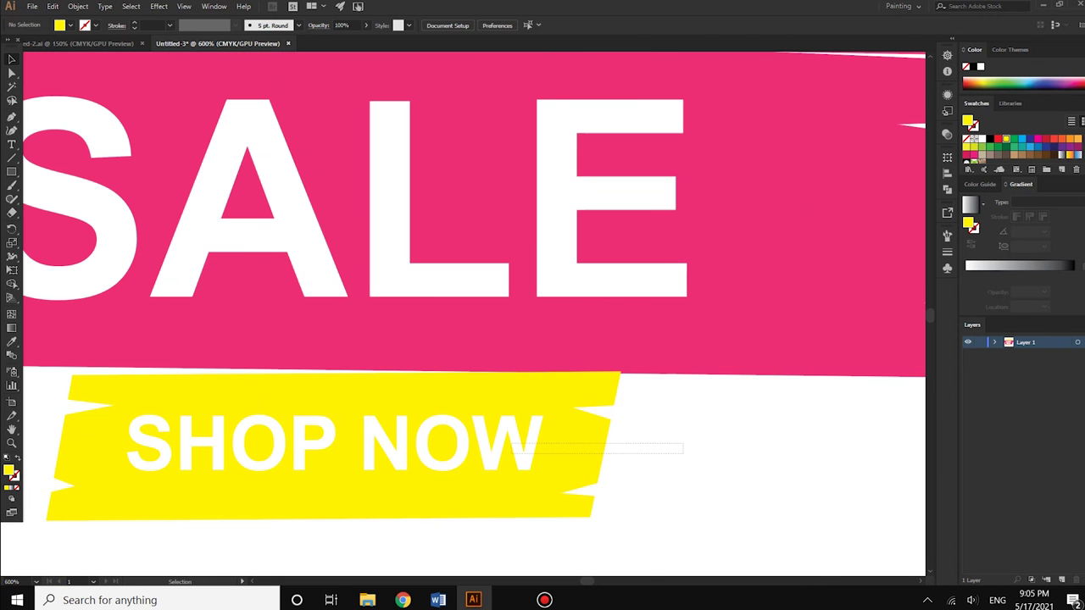
Try marquee-selecting the yellow SHOP NOW tag, then zoom out to the whole artboard
{"action": "left_click_drag", "start_coordinate": [683, 454], "coordinate": [597, 413]}
{"action": "key", "text": "ctrl+minus"}
{"action": "key", "text": "ctrl+minus"}
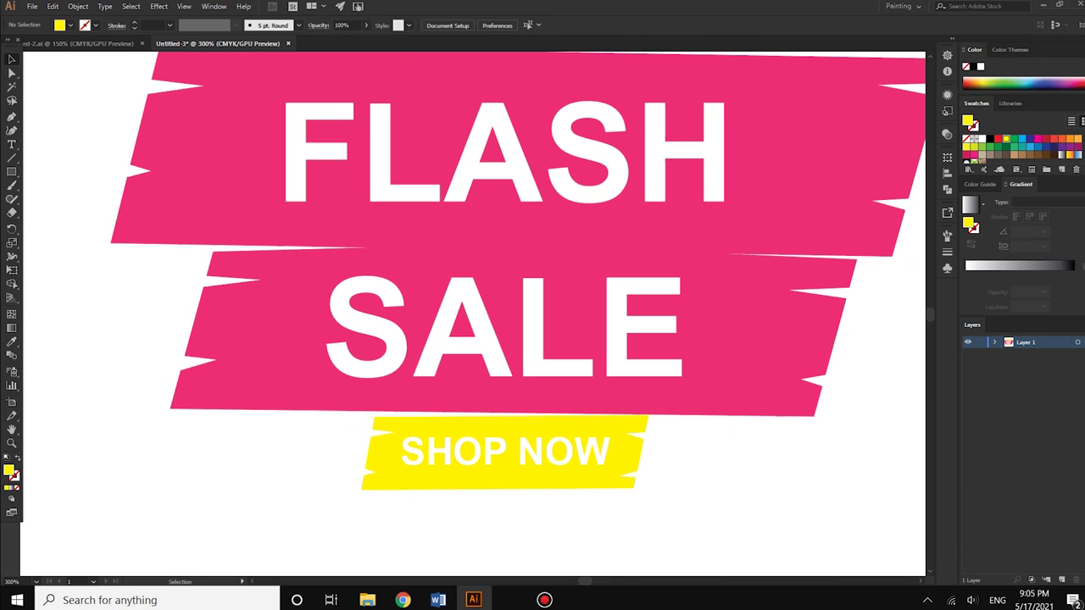
{"action": "left_click_drag", "start_coordinate": [704, 465], "coordinate": [638, 446]}
{"action": "key", "text": "ctrl+shift+a"}
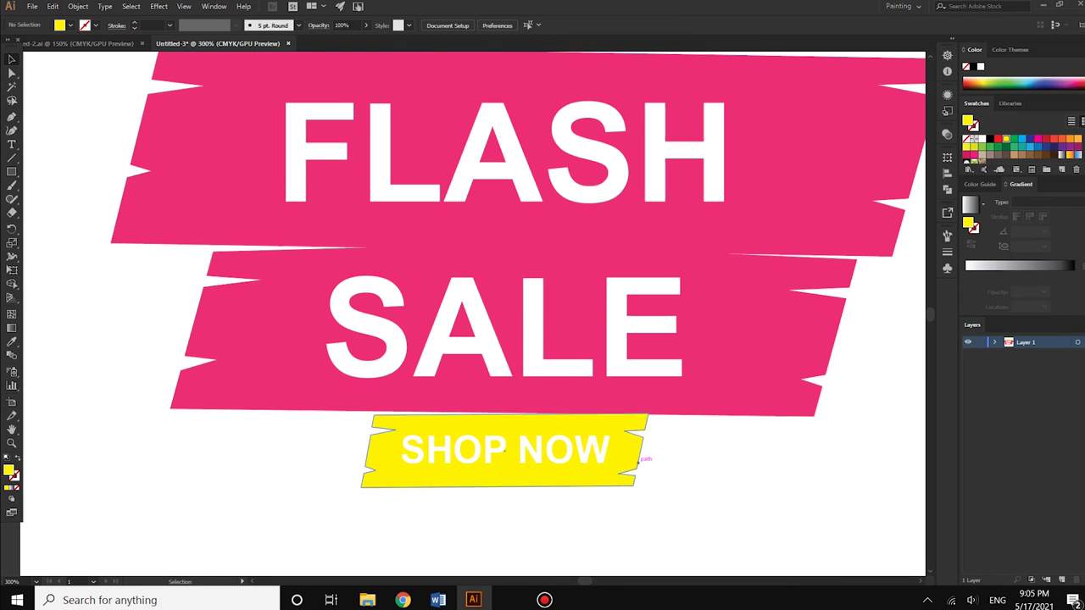
{"action": "key", "text": "ctrl+minus"}
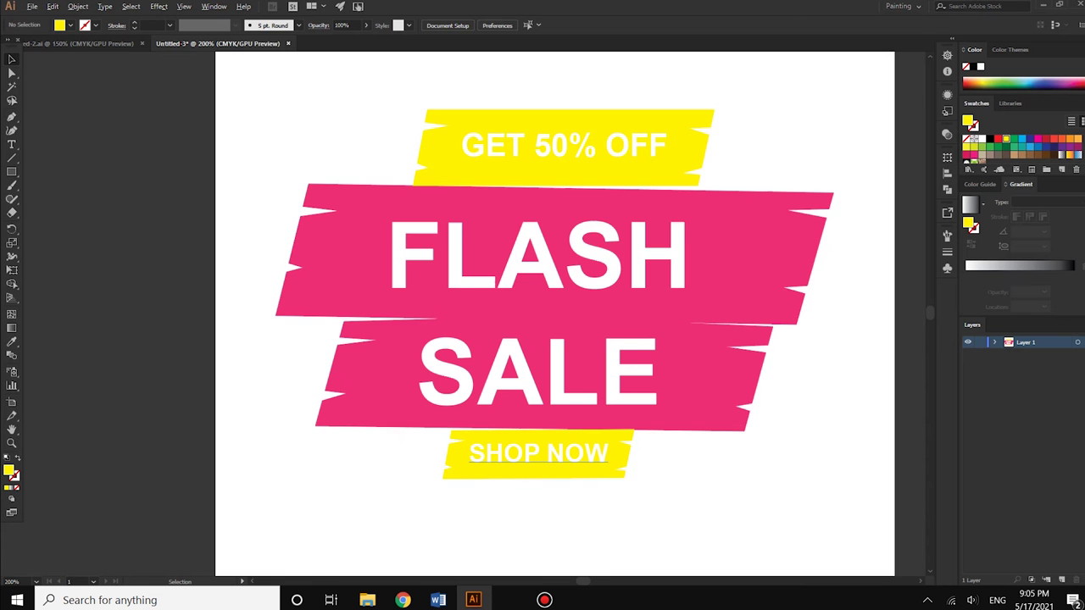
{"action": "scroll", "coordinate": [619, 428], "scroll_direction": "up", "scroll_amount": 1}
{"action": "scroll", "coordinate": [606, 436], "scroll_direction": "up", "scroll_amount": 1}
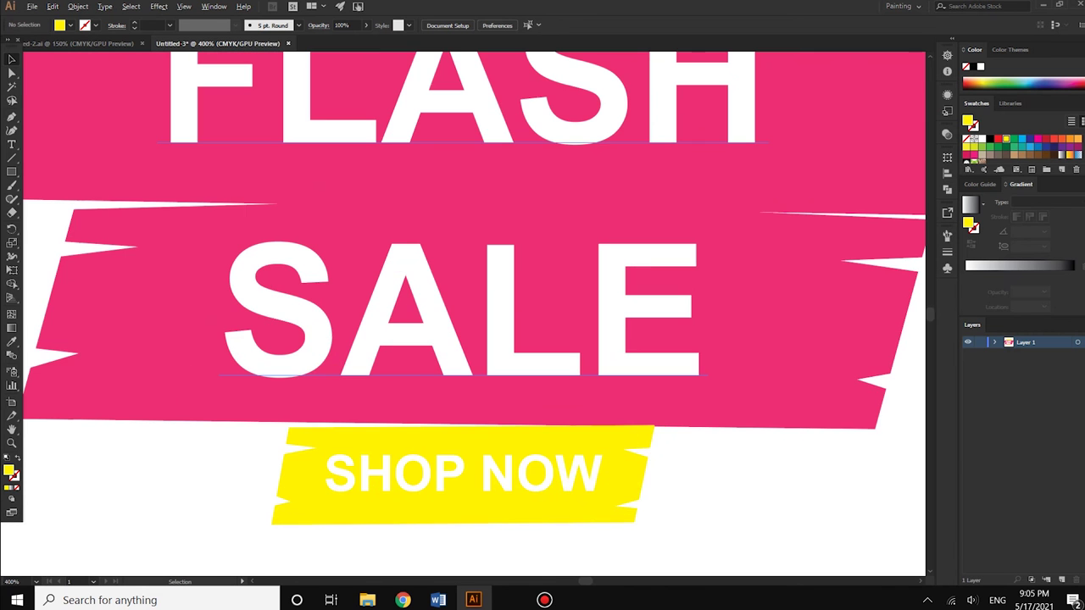
{"action": "scroll", "coordinate": [606, 436], "scroll_direction": "up", "scroll_amount": 1}
{"action": "scroll", "coordinate": [606, 436], "scroll_direction": "up", "scroll_amount": 1}
{"action": "scroll", "coordinate": [606, 437], "scroll_direction": "down", "scroll_amount": 1}
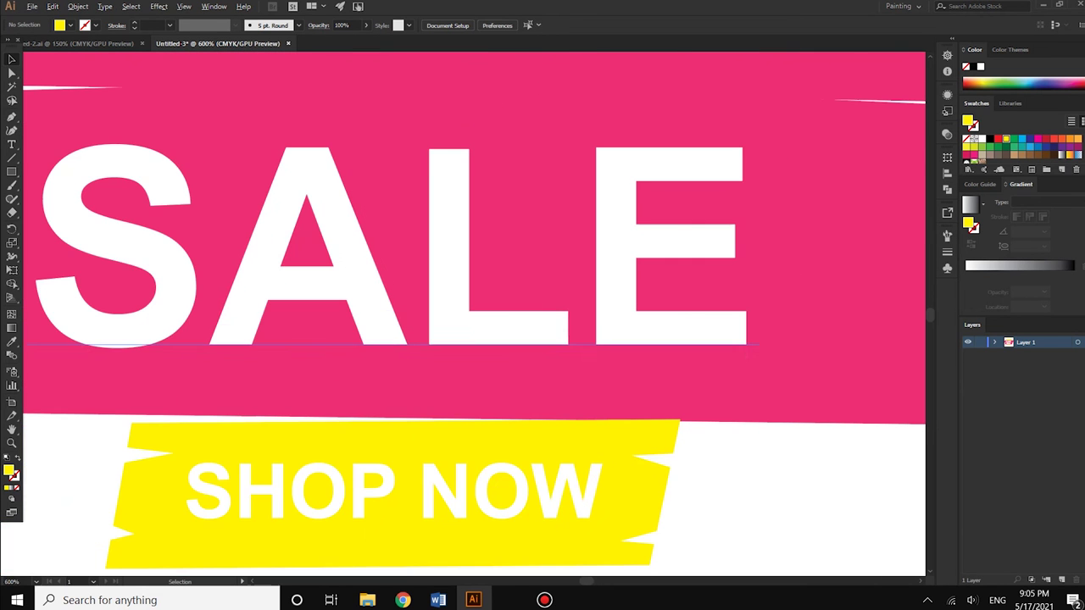
Nudge the yellow SHOP NOW tag down one step and fit the design in view
{"action": "left_click", "coordinate": [636, 475]}
{"action": "key", "text": "Down"}
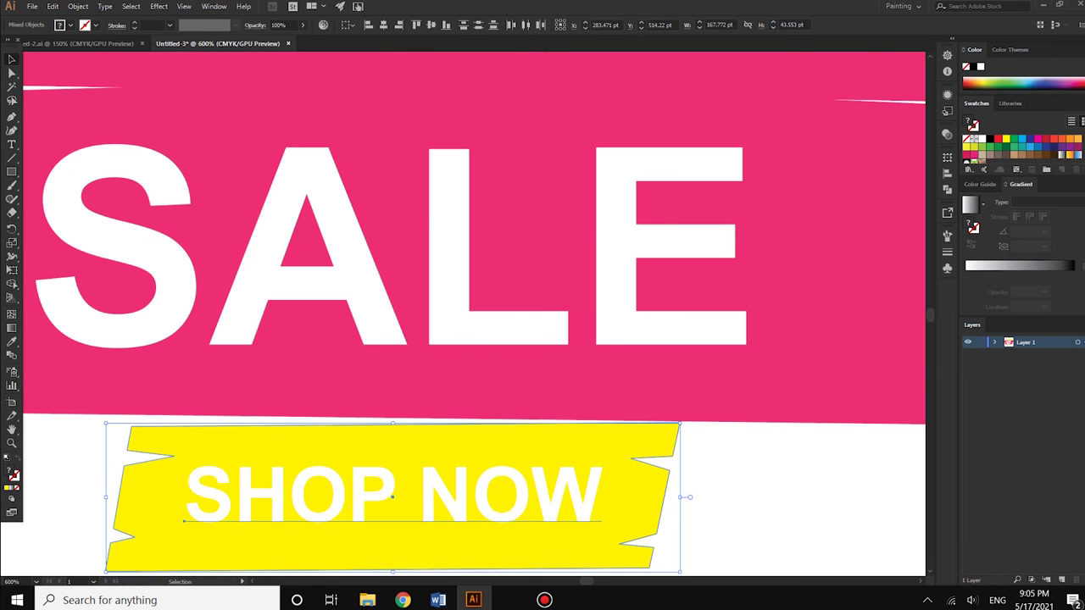
{"action": "key", "text": "ctrl+shift+a"}
{"action": "key", "text": "ctrl+0"}
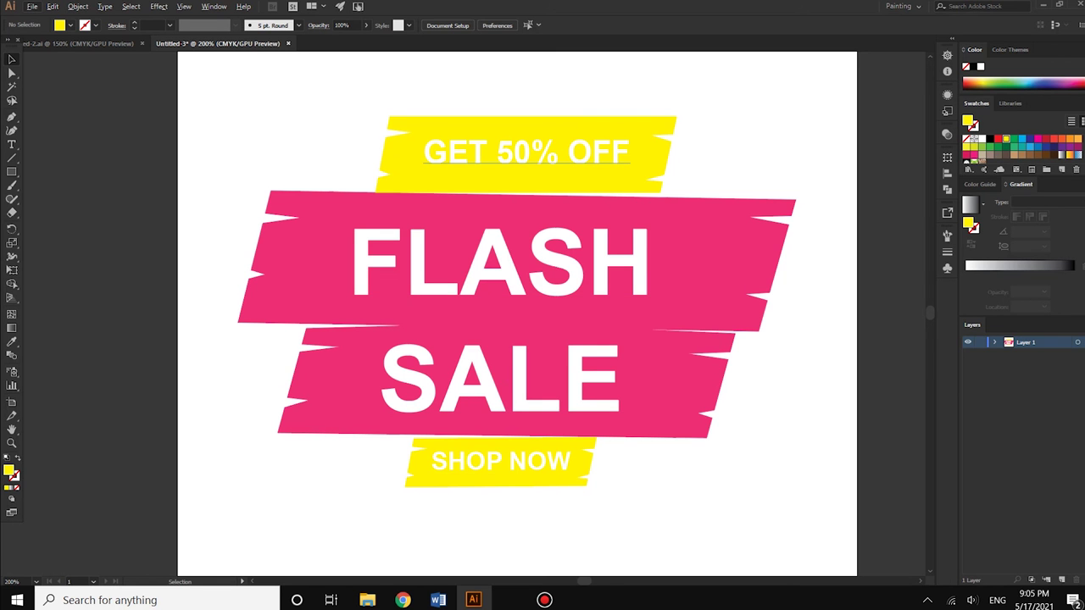
Scale the GET 50% OFF text up slightly by a corner handle
{"action": "left_click", "coordinate": [526, 153]}
{"action": "scroll", "coordinate": [642, 126], "scroll_direction": "up", "scroll_amount": 2}
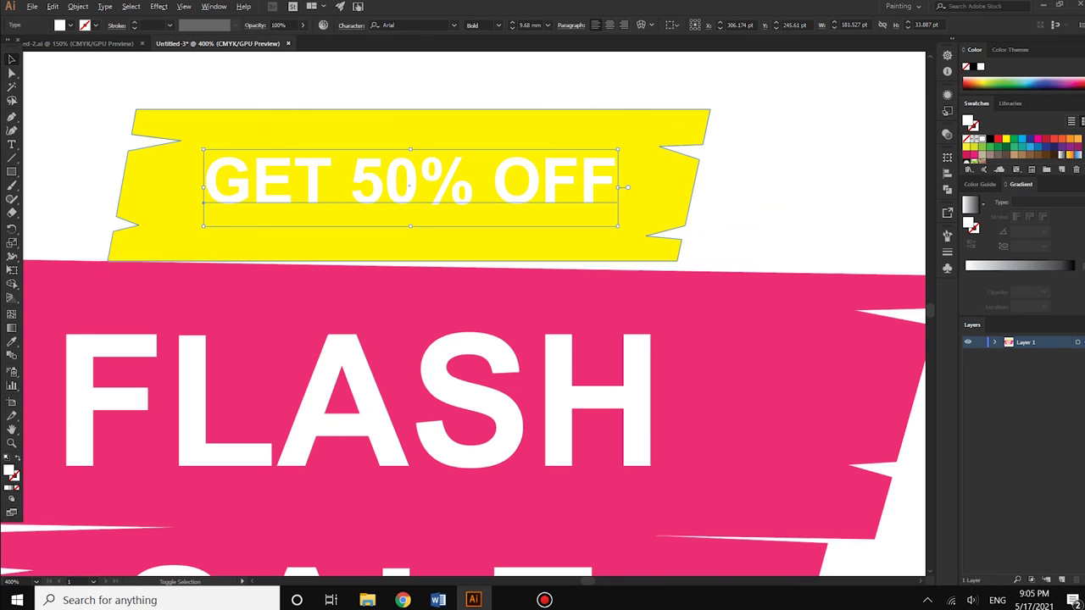
{"action": "left_click_drag", "start_coordinate": [618, 149], "coordinate": [625, 146]}
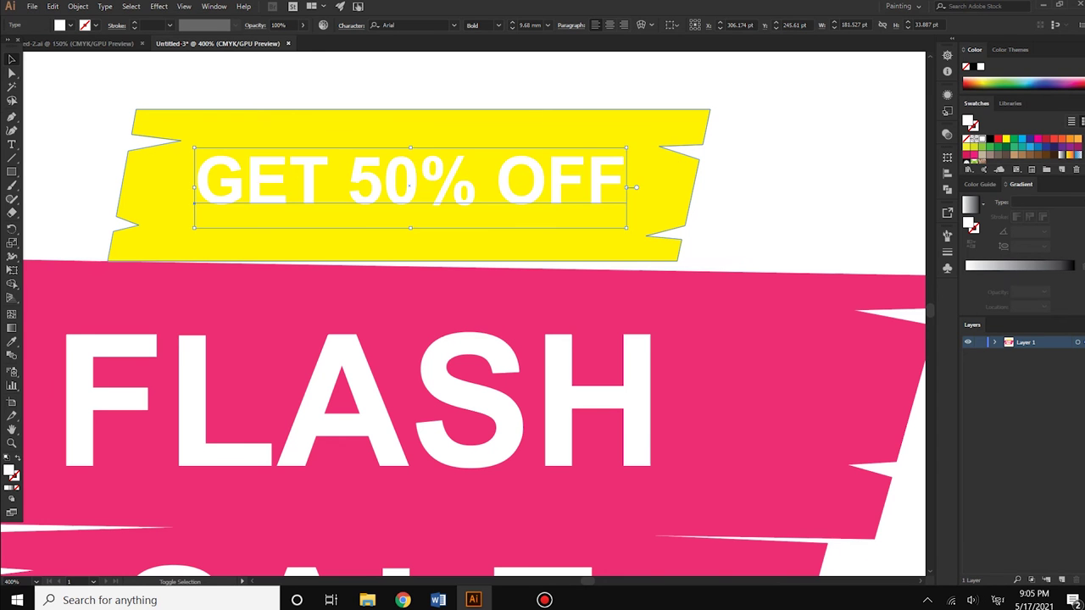
{"action": "key", "text": "ctrl+0"}
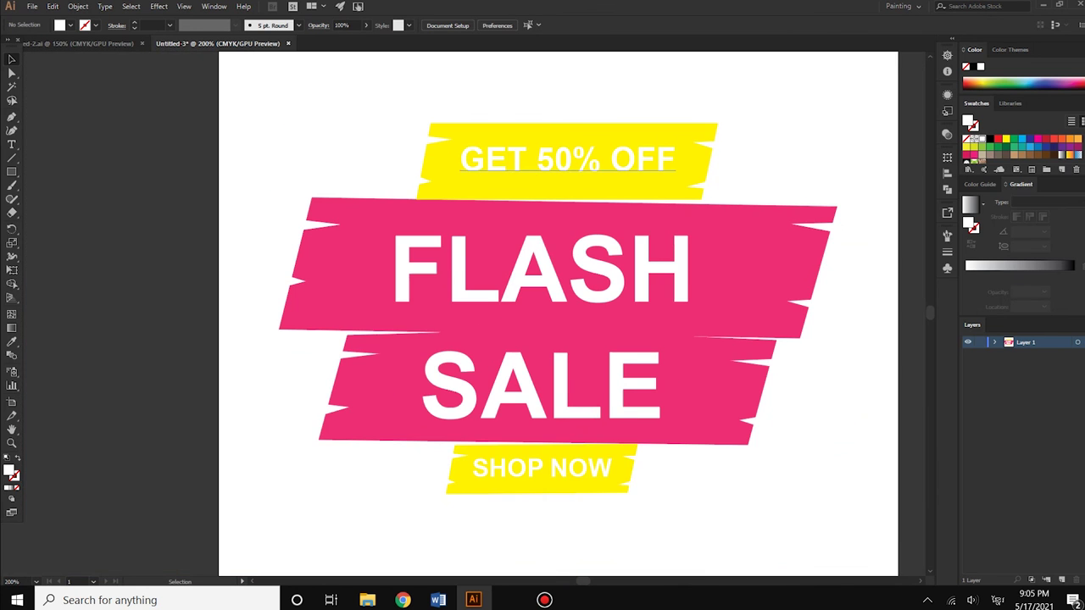
Select and briefly enter the SHOP NOW text, then deselect and zoom out
{"action": "scroll", "coordinate": [627, 481], "scroll_direction": "up", "scroll_amount": 2}
{"action": "left_click", "coordinate": [598, 463]}
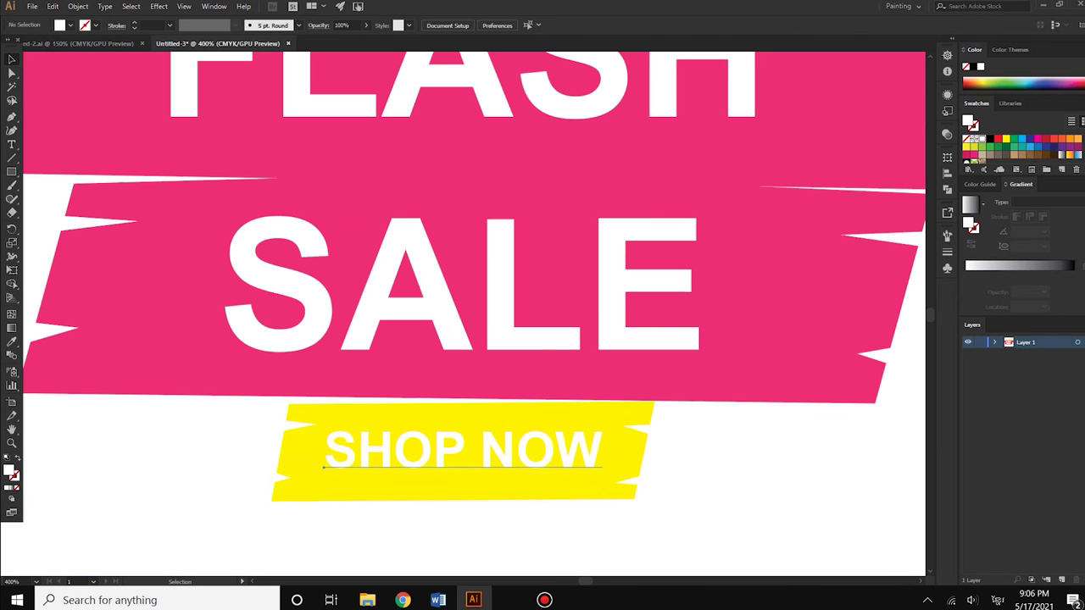
{"action": "double_click", "coordinate": [598, 450]}
{"action": "key", "text": "Escape"}
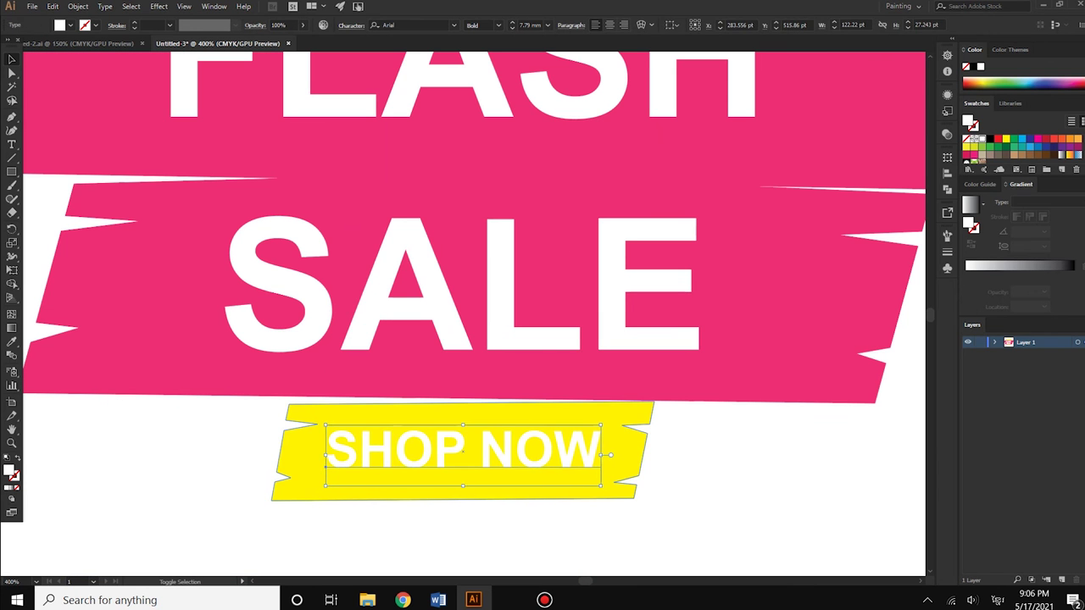
{"action": "key", "text": "ctrl+shift+a"}
{"action": "key", "text": "ctrl+minus"}
{"action": "key", "text": "ctrl+minus"}
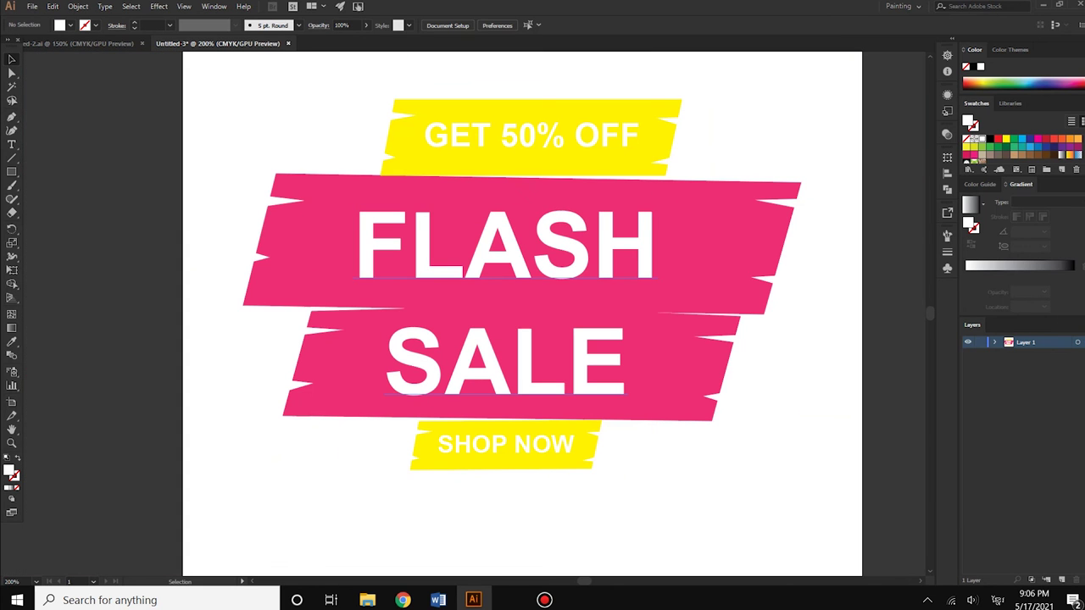
{"action": "left_click", "coordinate": [509, 365]}
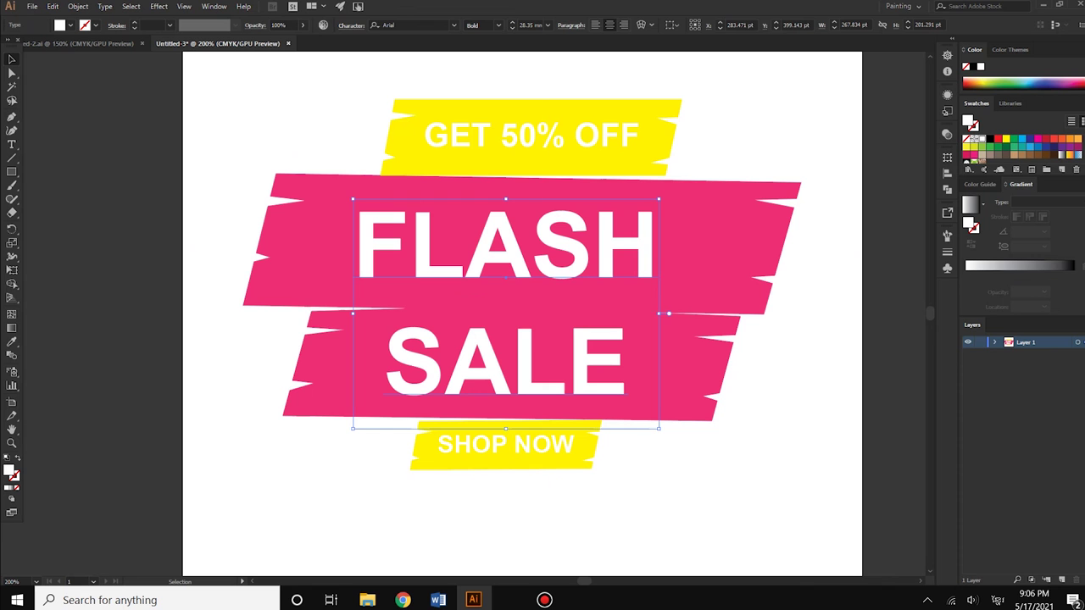
{"action": "key", "text": "ctrl+shift+a"}
{"action": "left_click", "coordinate": [505, 339]}
{"action": "key", "text": "ctrl+shift+a"}
{"action": "key", "text": "ctrl+minus"}
{"action": "key", "text": "ctrl+minus"}
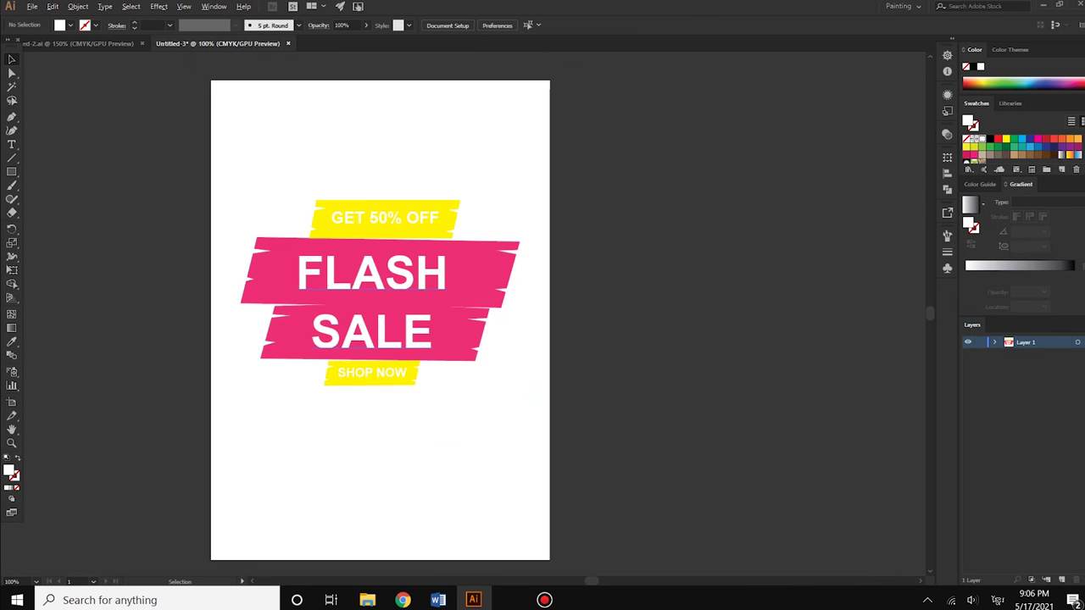
{"action": "key", "text": "ctrl+plus"}
{"action": "key", "text": "ctrl+plus"}
{"action": "key", "text": "ctrl+z"}
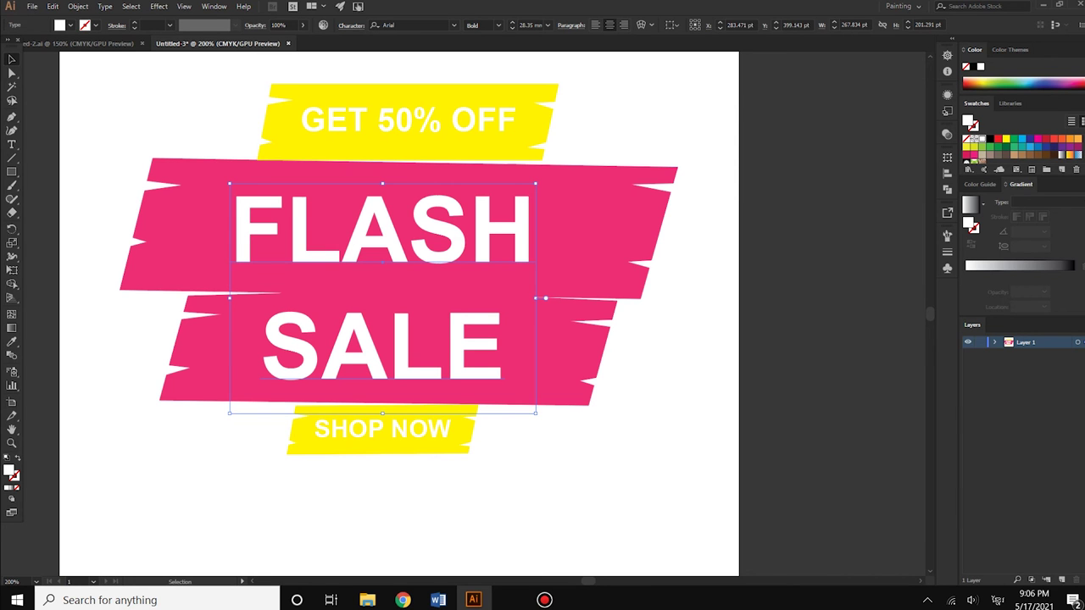
{"action": "left_click", "coordinate": [551, 91]}
{"action": "left_click", "coordinate": [594, 76]}
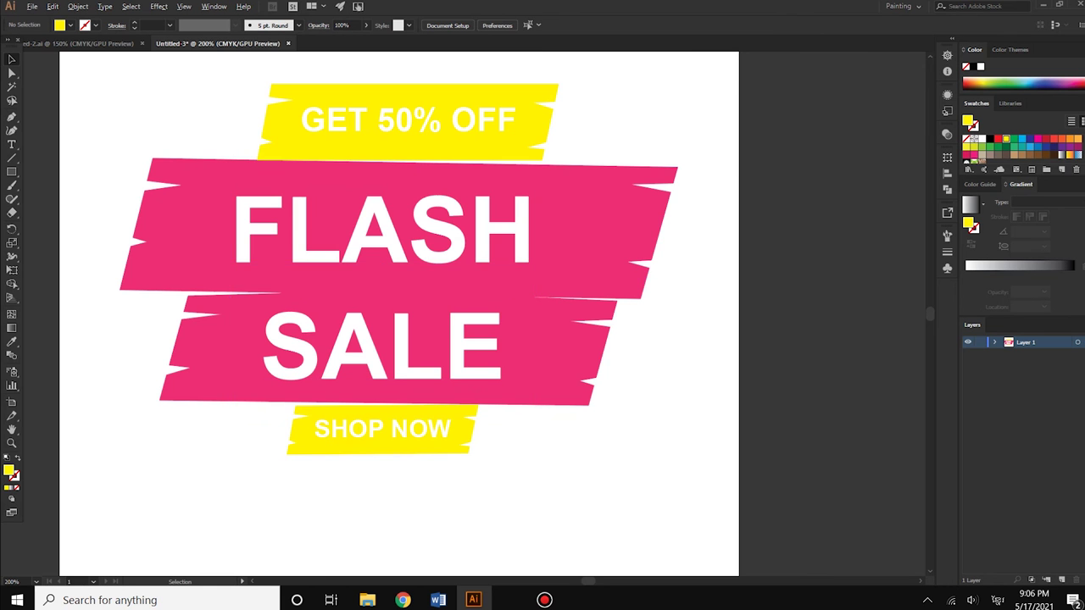
{"action": "scroll", "coordinate": [479, 462], "scroll_direction": "up", "scroll_amount": 3}
{"action": "scroll", "coordinate": [479, 462], "scroll_direction": "down", "scroll_amount": 3}
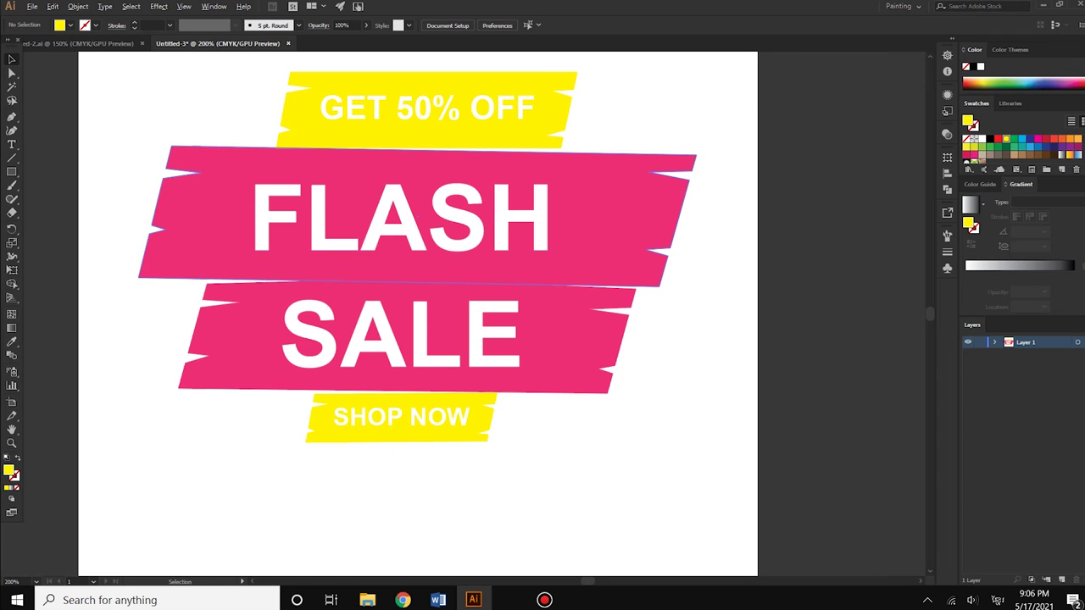
{"action": "key", "text": "ctrl+minus"}
{"action": "key", "text": "ctrl+equal"}
{"action": "key", "text": "ctrl+equal"}
{"action": "key", "text": "ctrl+equal"}
{"action": "key", "text": "ctrl+minus"}
{"action": "key", "text": "ctrl+minus"}
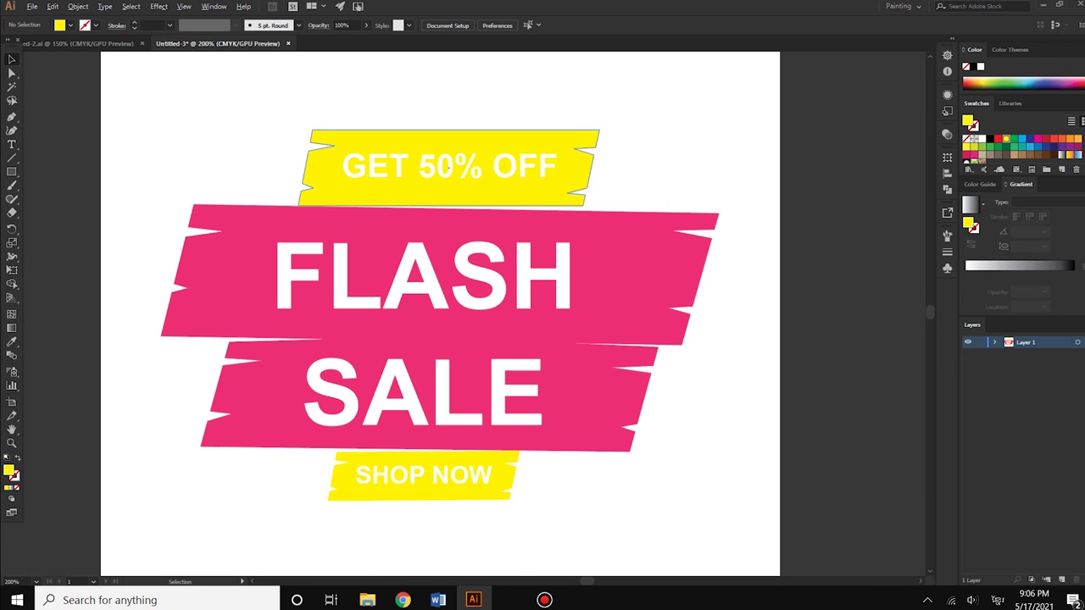
{"action": "scroll", "coordinate": [508, 508], "scroll_direction": "up", "scroll_amount": 2}
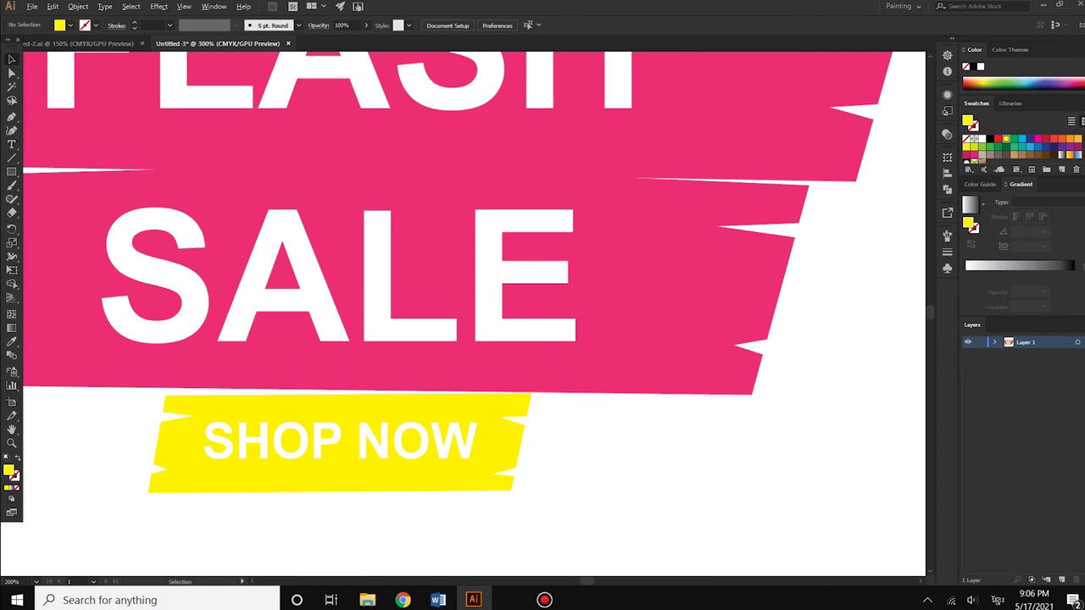
{"action": "key", "text": "ctrl+minus"}
{"action": "key", "text": "ctrl+minus"}
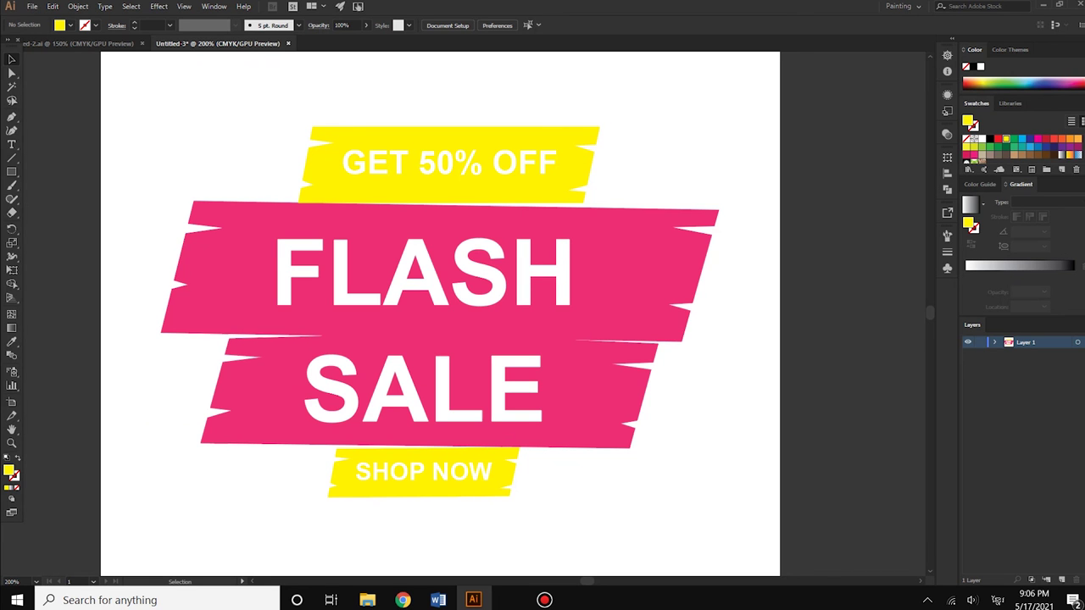
{"action": "left_click_drag", "start_coordinate": [763, 487], "coordinate": [675, 440]}
{"action": "scroll", "coordinate": [700, 420], "scroll_direction": "down", "scroll_amount": 1, "text": "alt"}
{"action": "left_click_drag", "start_coordinate": [264, 158], "coordinate": [721, 520]}
Scale all banner artwork up from its centre to about 503 x 314 pt, then pick the Pen tool
{"action": "key", "text": "ctrl+shift+a"}
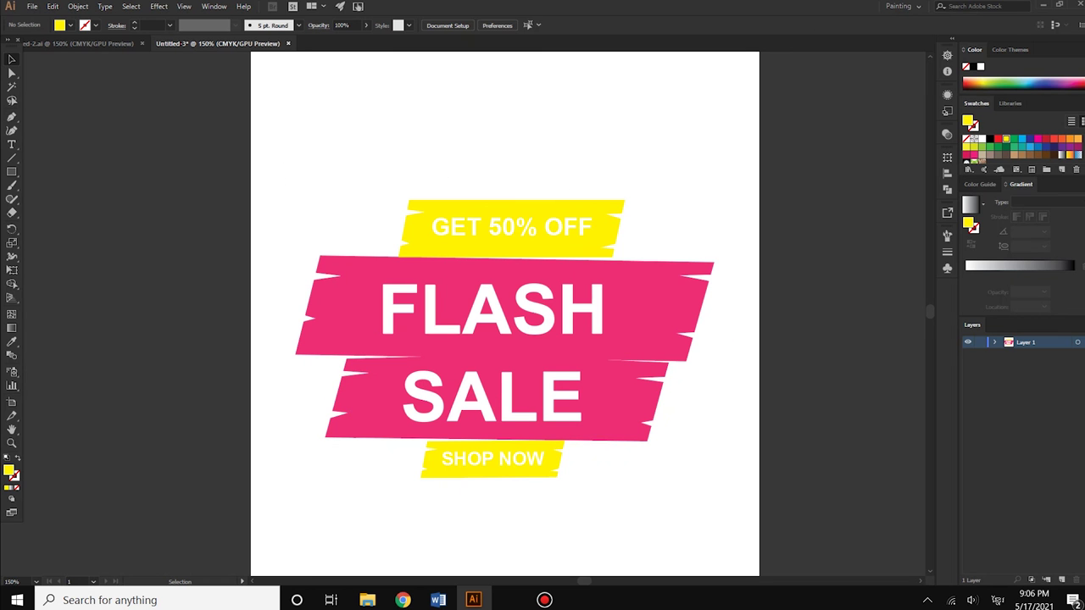
{"action": "left_click_drag", "start_coordinate": [255, 142], "coordinate": [727, 521]}
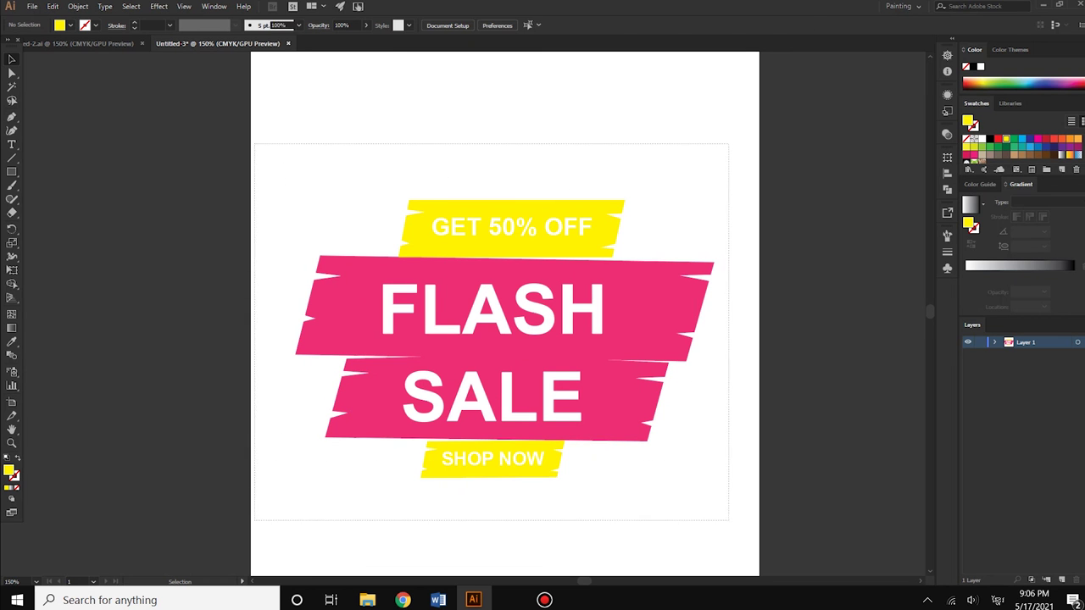
{"action": "left_click_drag", "start_coordinate": [714, 200], "coordinate": [729, 190]}
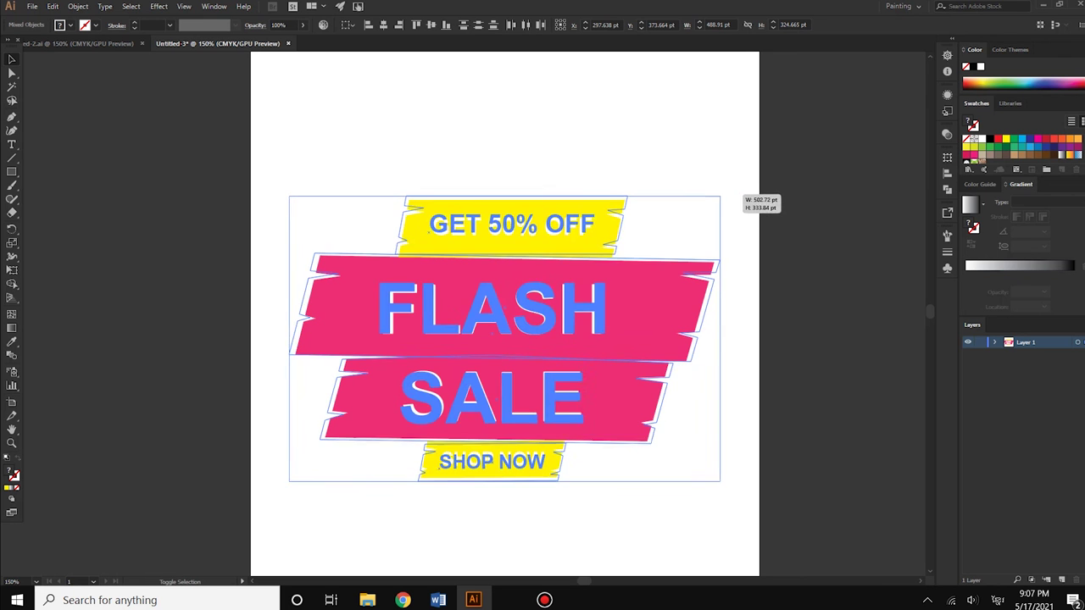
{"action": "key", "text": "ctrl+shift+a"}
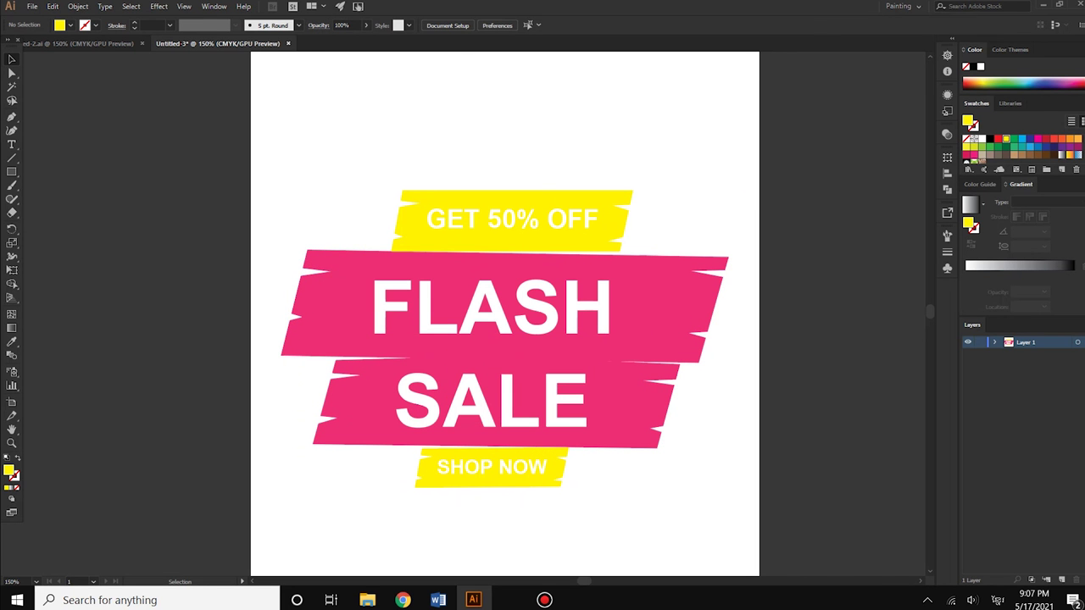
{"action": "key", "text": "p"}
{"action": "key", "text": "ctrl+plus"}
Draw a closed zigzag lightning bolt left of SALE with the Pen tool
{"action": "left_click_drag", "start_coordinate": [329, 338], "coordinate": [375, 338]}
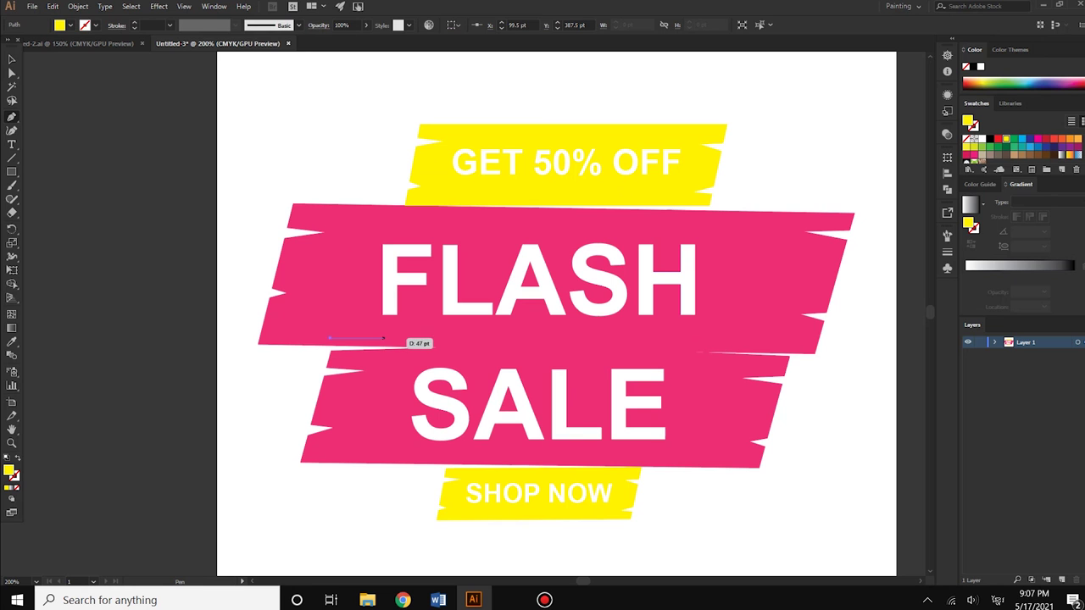
{"action": "left_click_drag", "start_coordinate": [389, 339], "coordinate": [358, 398]}
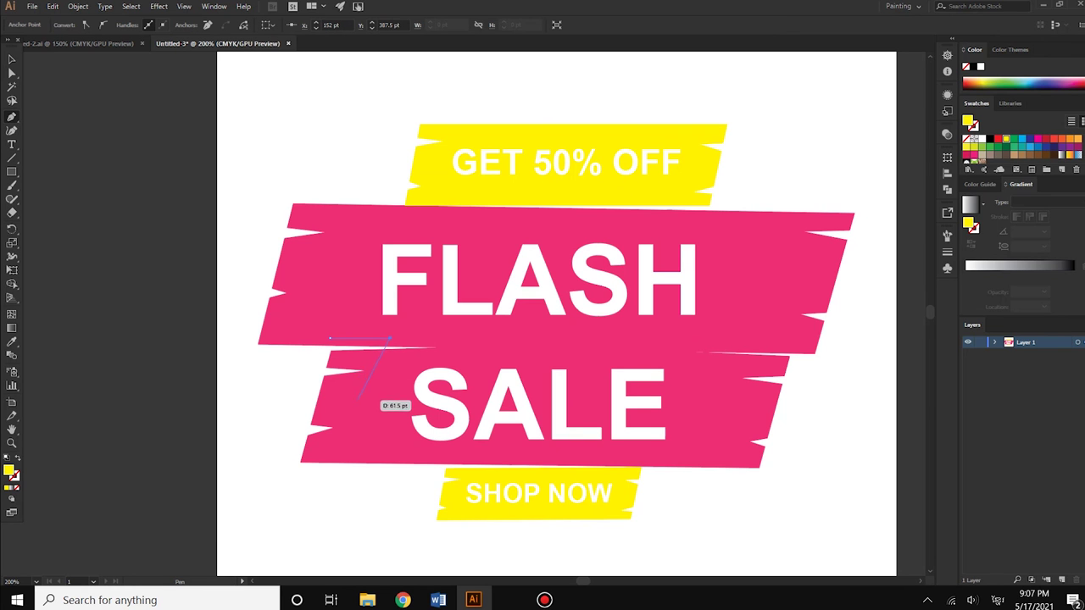
{"action": "left_click", "coordinate": [357, 400]}
{"action": "left_click", "coordinate": [383, 401]}
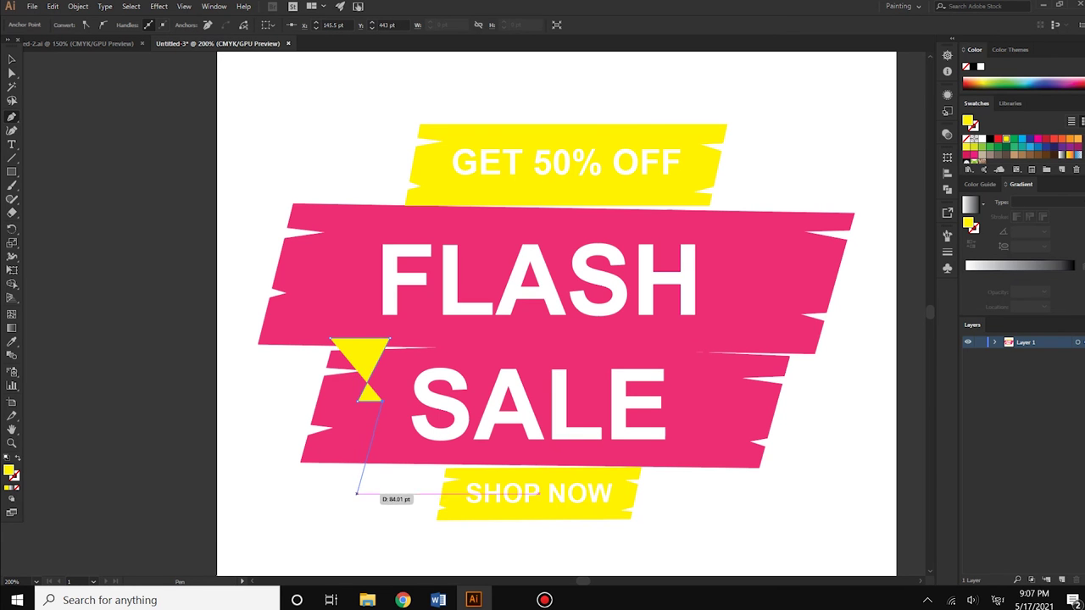
{"action": "left_click", "coordinate": [355, 497]}
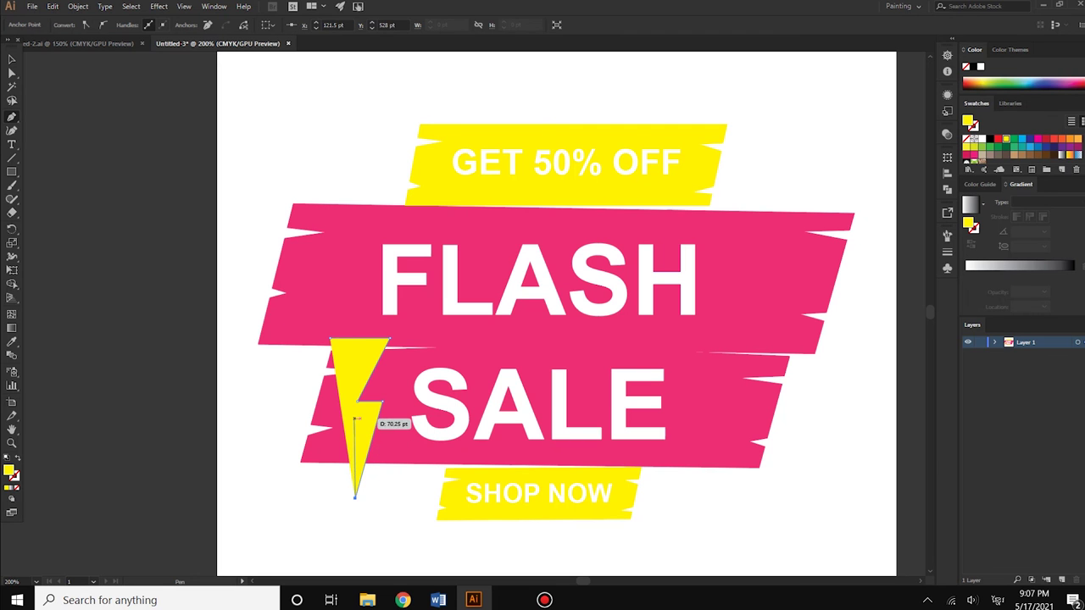
{"action": "left_click", "coordinate": [333, 419]}
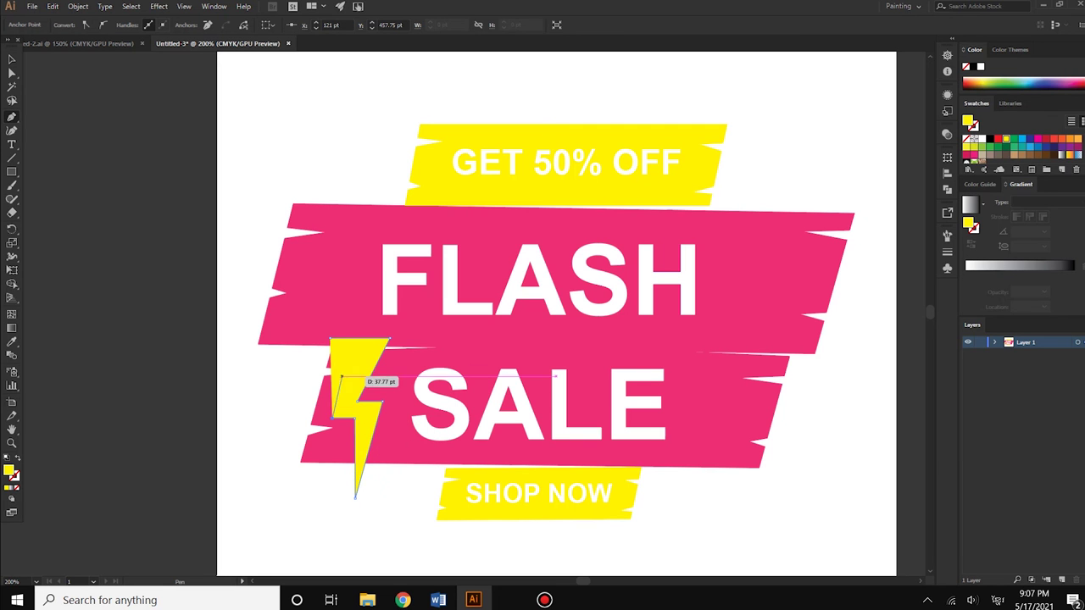
{"action": "left_click", "coordinate": [333, 338]}
Pull the bolt's top anchors inward to narrow it, and move it slightly left and down
{"action": "key", "text": "a"}
{"action": "left_click_drag", "start_coordinate": [390, 339], "coordinate": [384, 342]}
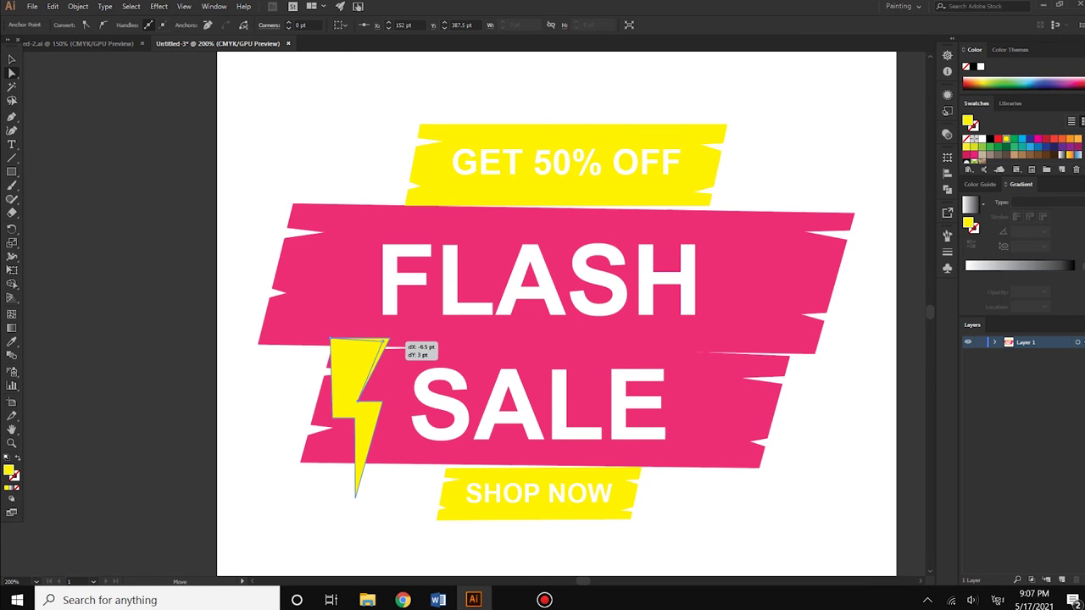
{"action": "left_click_drag", "start_coordinate": [385, 342], "coordinate": [365, 344]}
{"action": "key", "text": "v"}
{"action": "key", "text": "ctrl+shift+a"}
{"action": "scroll", "coordinate": [392, 322], "scroll_direction": "down", "scroll_amount": 1}
{"action": "scroll", "coordinate": [375, 416], "scroll_direction": "up", "scroll_amount": 3}
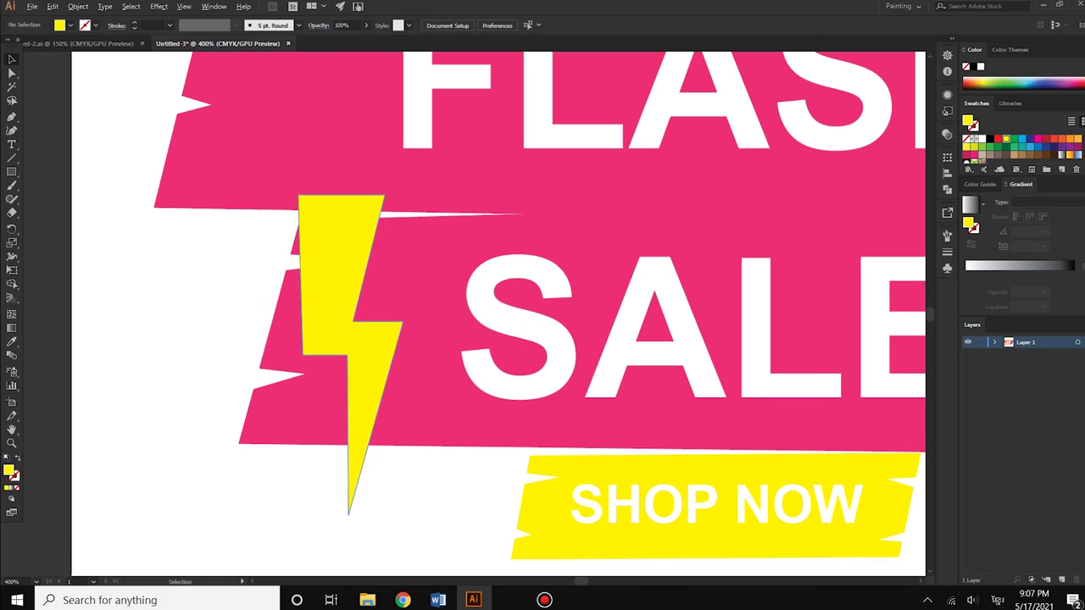
{"action": "left_click_drag", "start_coordinate": [373, 394], "coordinate": [360, 403]}
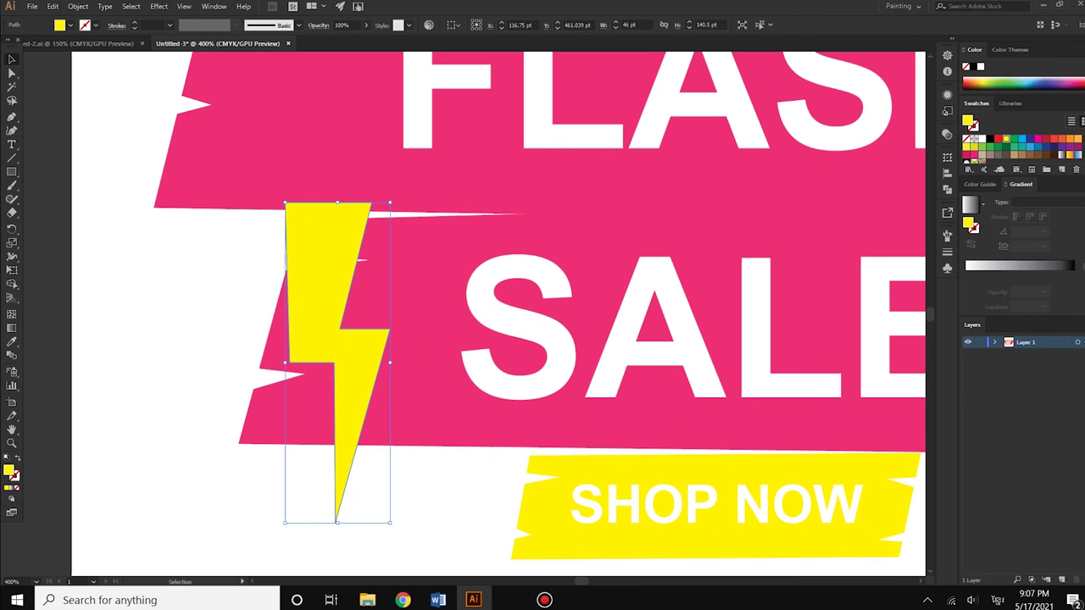
{"action": "key", "text": "ctrl+shift+a"}
Fill the lightning bolt cyan and select the SHOP NOW text
{"action": "scroll", "coordinate": [159, 288], "scroll_direction": "down", "scroll_amount": 2}
{"action": "left_click", "coordinate": [258, 309]}
{"action": "left_click", "coordinate": [530, 406], "text": "shift"}
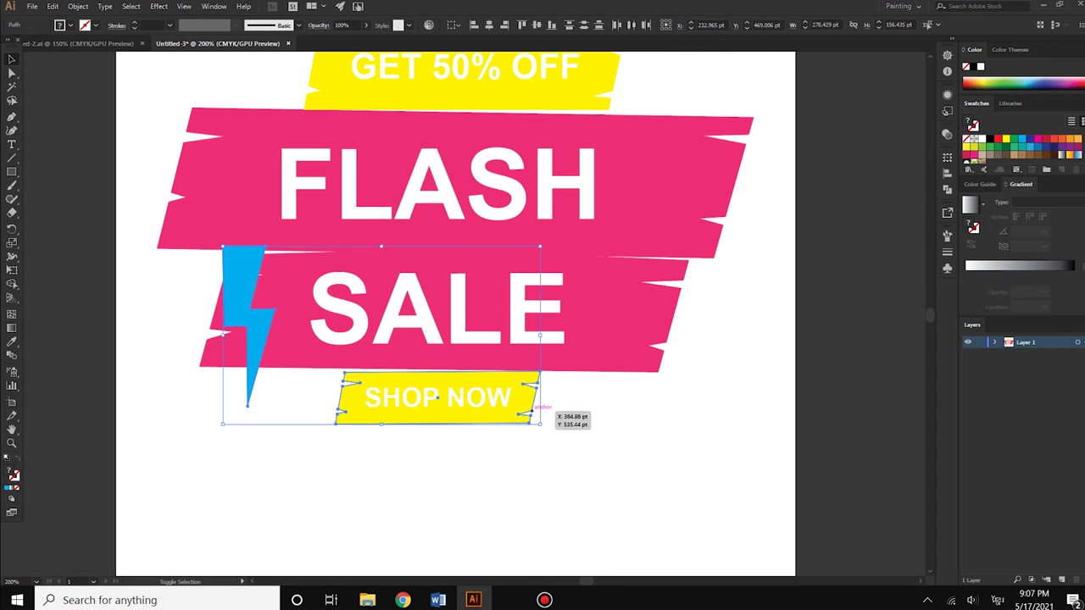
{"action": "left_click", "coordinate": [436, 397]}
Colour the SHOP NOW and GET 50% OFF text dark blue
{"action": "left_click", "coordinate": [1030, 138]}
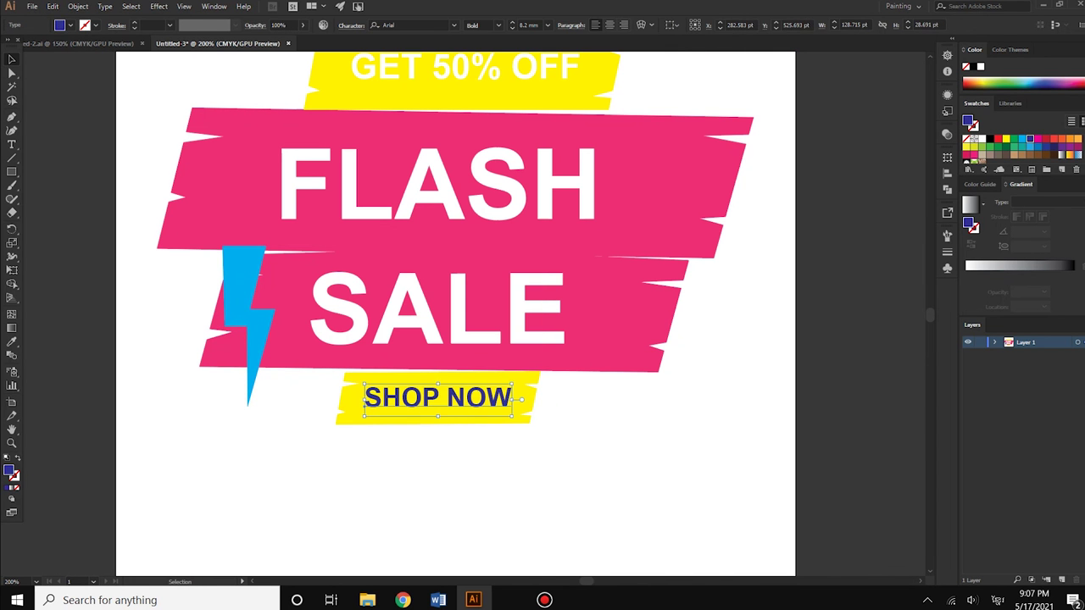
{"action": "scroll", "coordinate": [455, 297], "scroll_direction": "up", "scroll_amount": 1}
{"action": "scroll", "coordinate": [456, 297], "scroll_direction": "up", "scroll_amount": 1}
{"action": "left_click", "coordinate": [465, 121]}
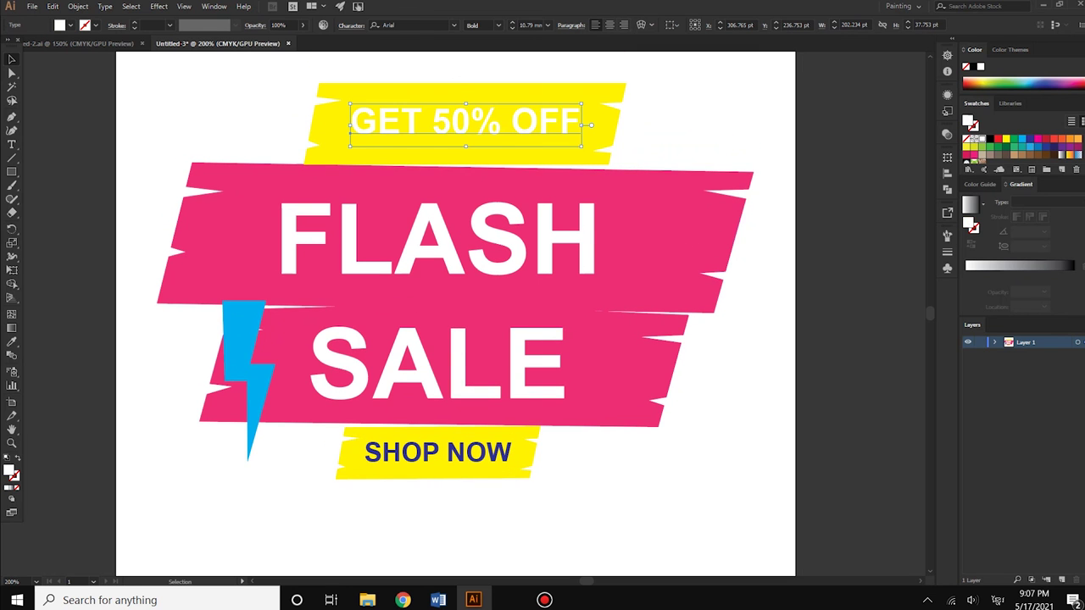
{"action": "left_click", "coordinate": [1030, 138]}
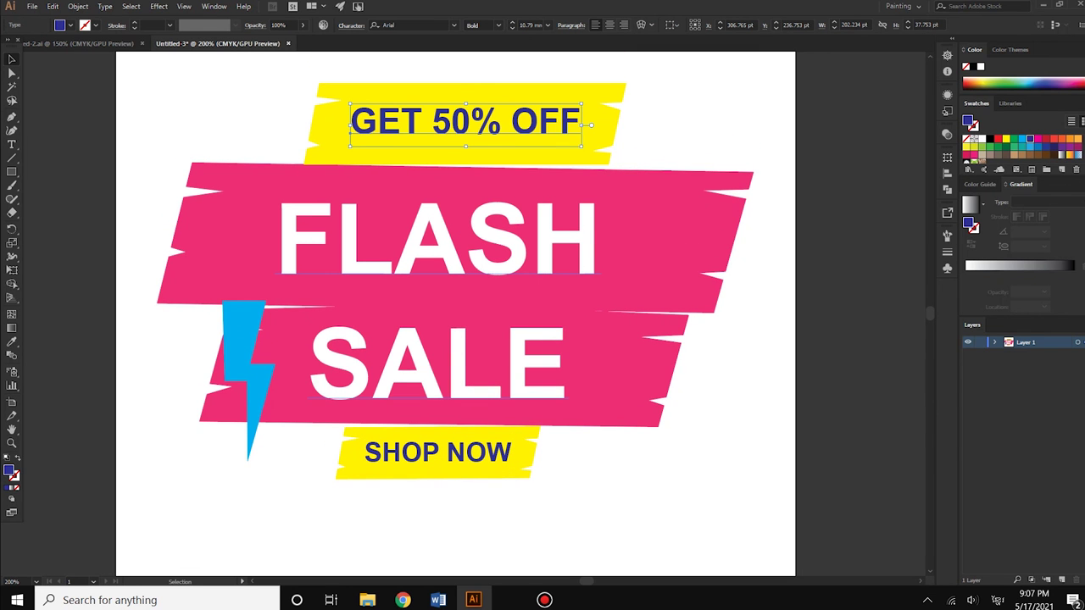
Shift FLASH SALE slightly left and adjust its stacking order
{"action": "left_click", "coordinate": [437, 356]}
{"action": "left_click_drag", "start_coordinate": [351, 239], "coordinate": [346, 239]}
{"action": "right_click", "coordinate": [346, 239]}
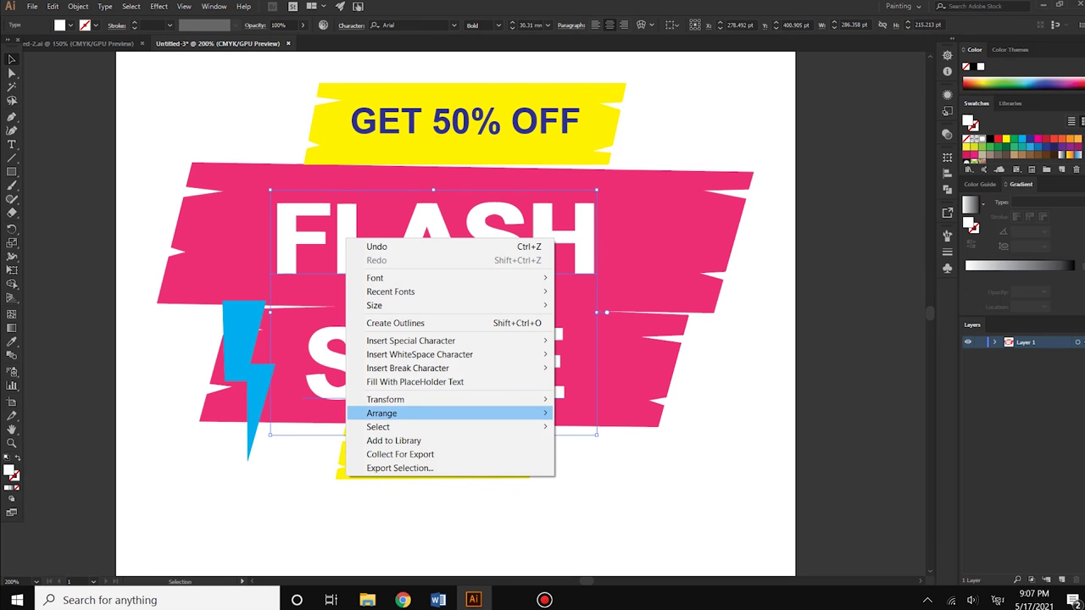
{"action": "left_click", "coordinate": [604, 440]}
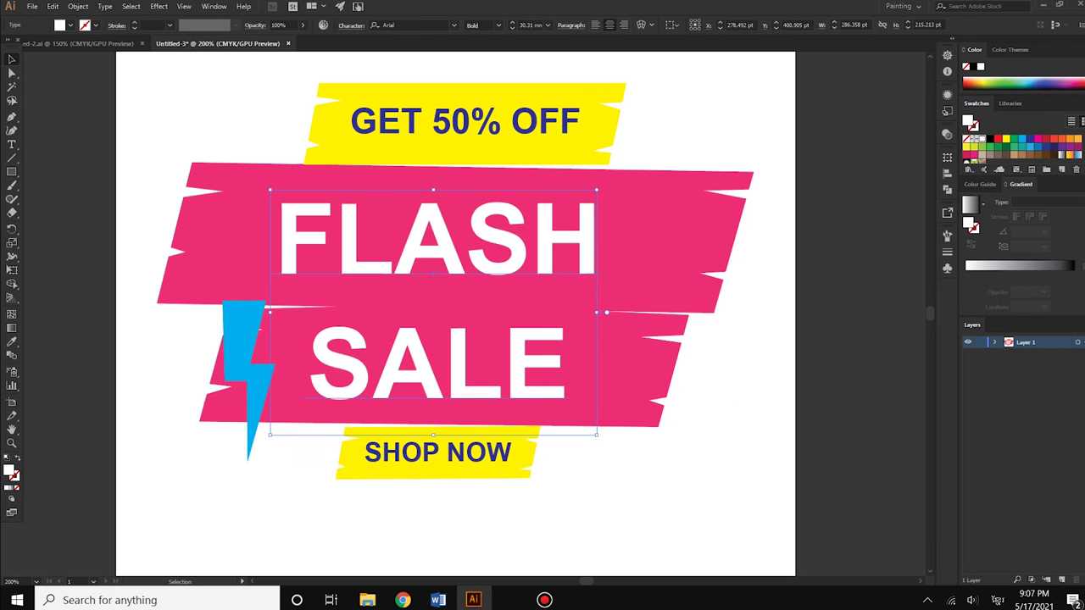
{"action": "right_click", "coordinate": [586, 250]}
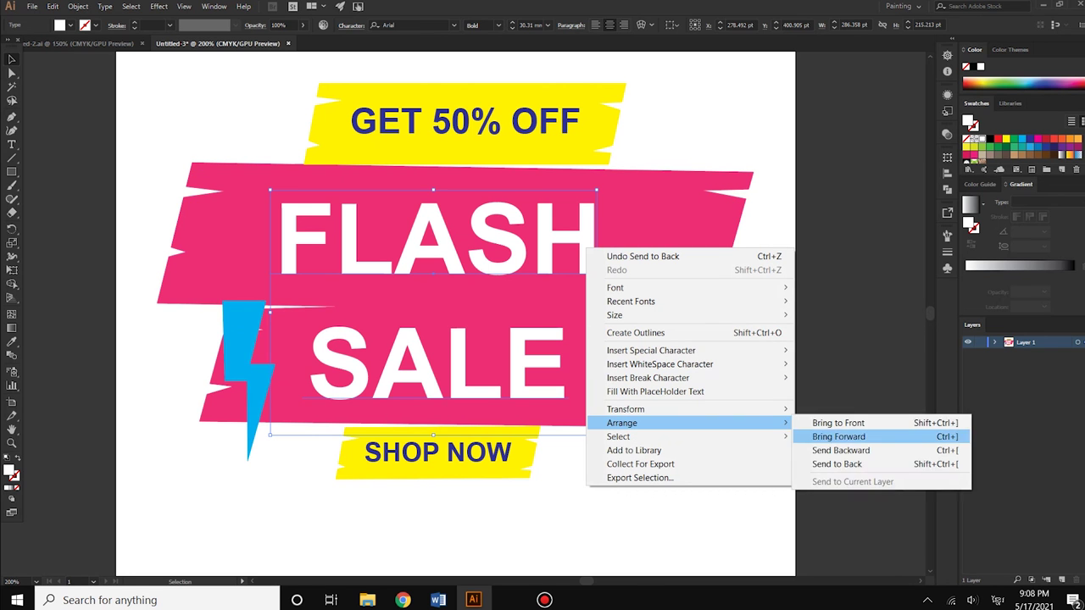
{"action": "left_click", "coordinate": [840, 437]}
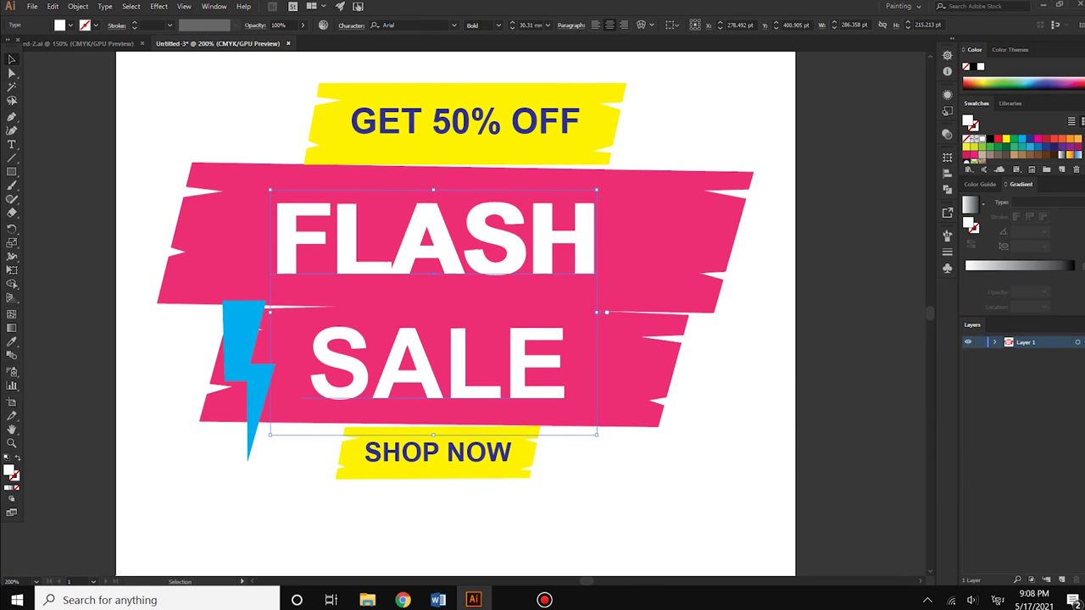
Fill the FLASH SALE copy gray and nudge it right and up as a shadow
{"action": "double_click", "coordinate": [9, 472]}
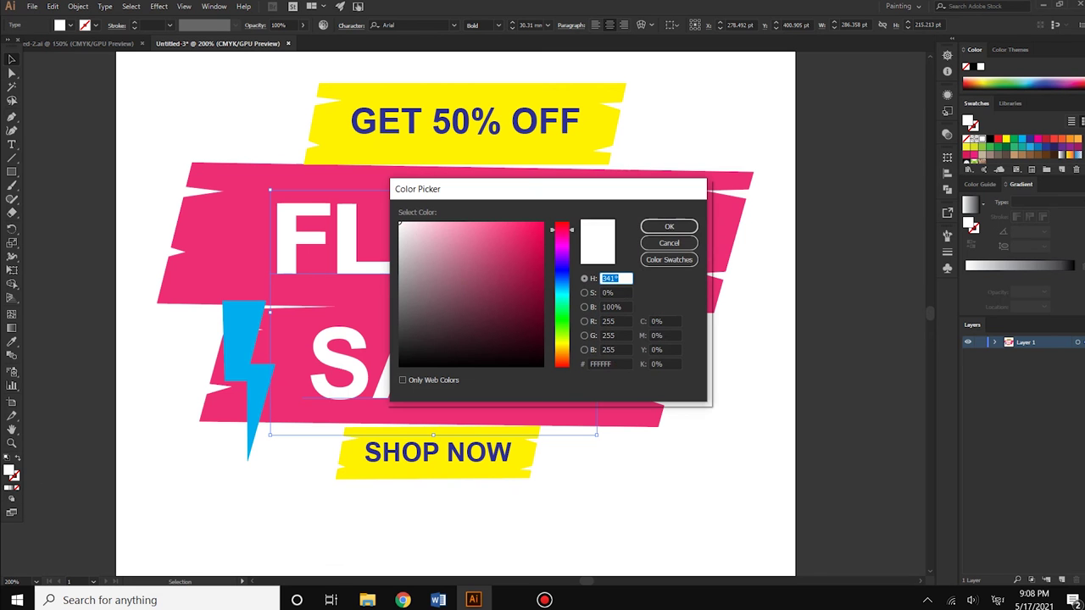
{"action": "key", "text": "Return"}
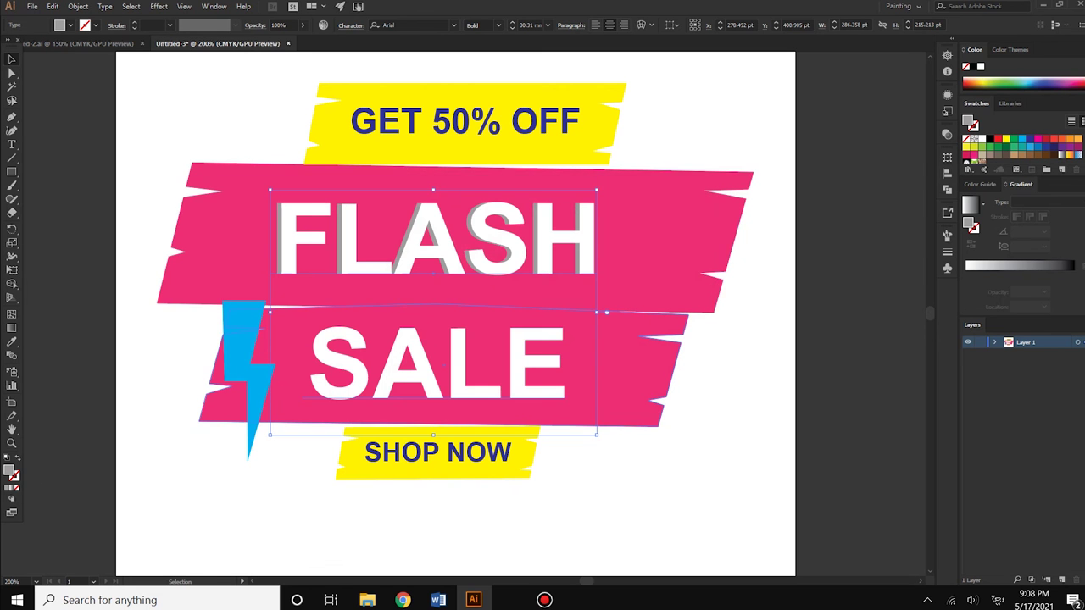
{"action": "key", "text": "Right"}
{"action": "key", "text": "Right"}
{"action": "key", "text": "Right"}
{"action": "key", "text": "Up"}
{"action": "key", "text": "Right"}
{"action": "key", "text": "Right"}
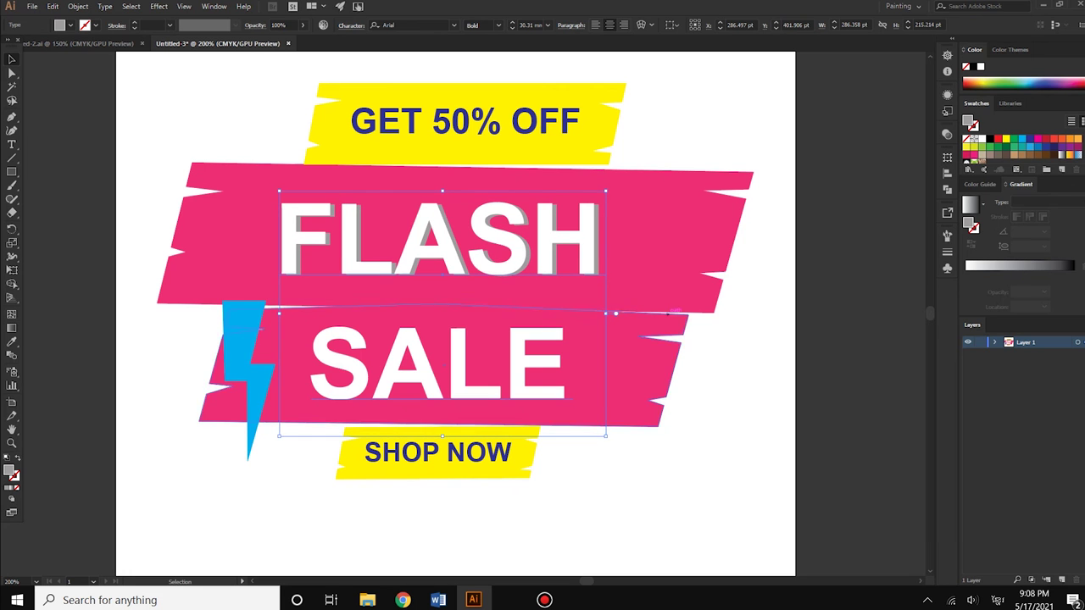
{"action": "key", "text": "ctrl+shift+a"}
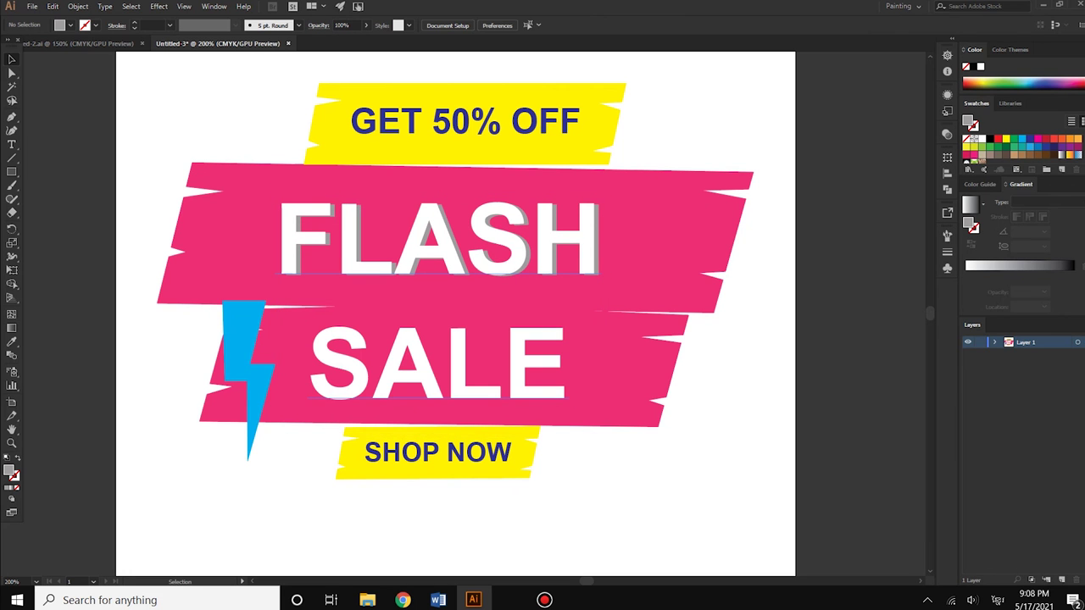
Realign the white FLASH SALE text over its gray shadow
{"action": "left_click", "coordinate": [496, 368]}
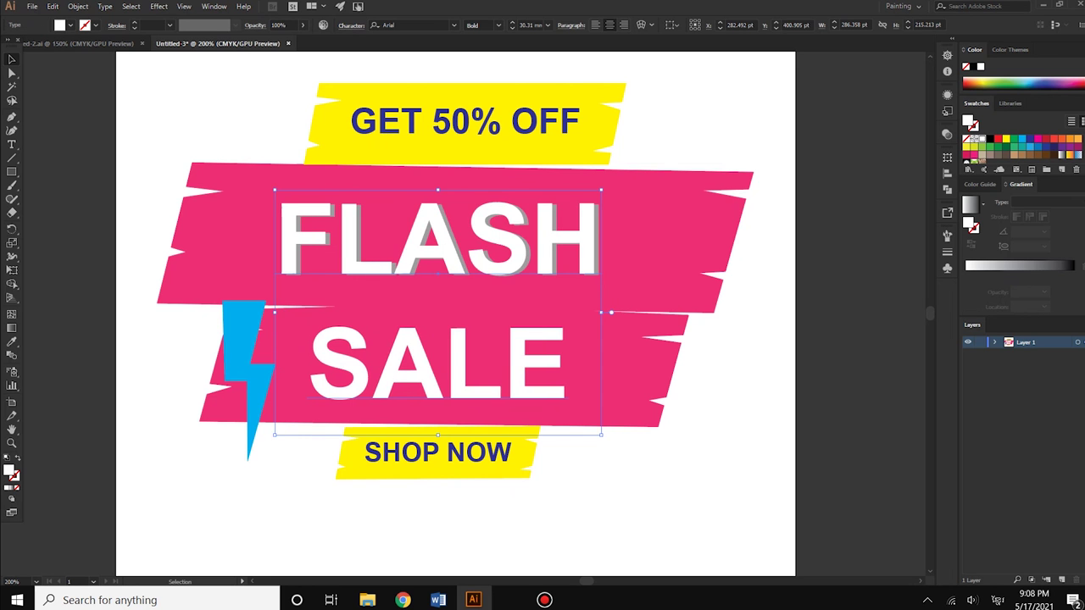
{"action": "left_click_drag", "start_coordinate": [496, 368], "coordinate": [568, 368]}
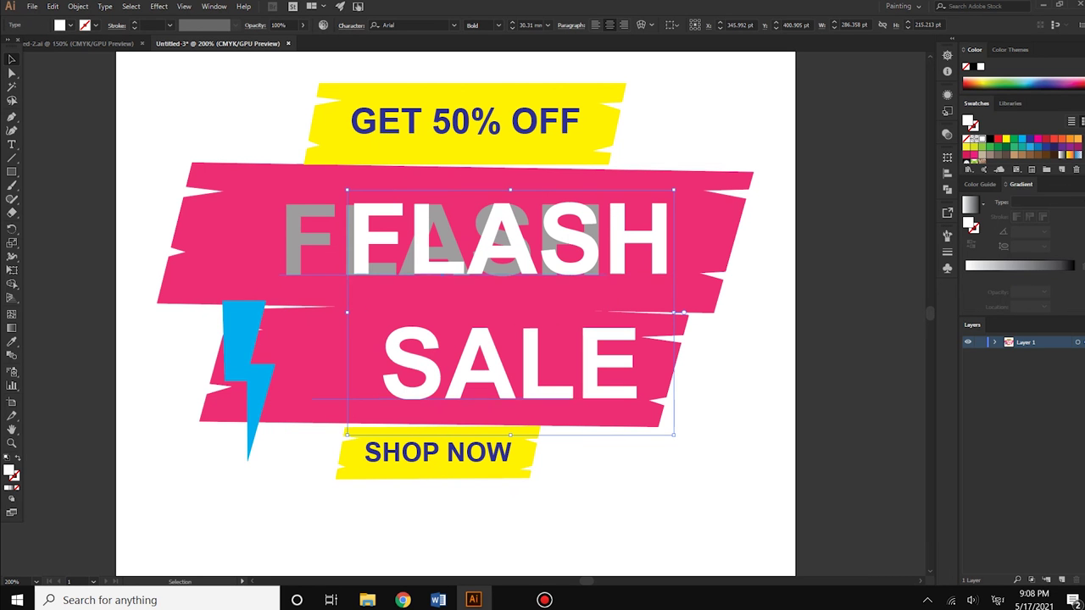
{"action": "key", "text": "ctrl+z"}
{"action": "key", "text": "ctrl+z"}
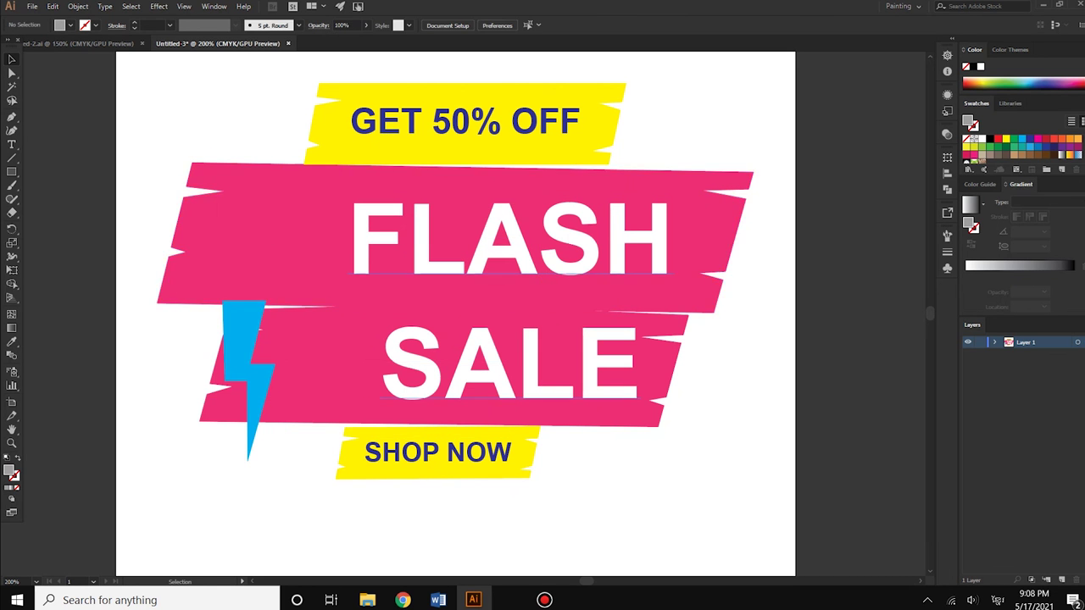
{"action": "left_click_drag", "start_coordinate": [411, 241], "coordinate": [361, 242]}
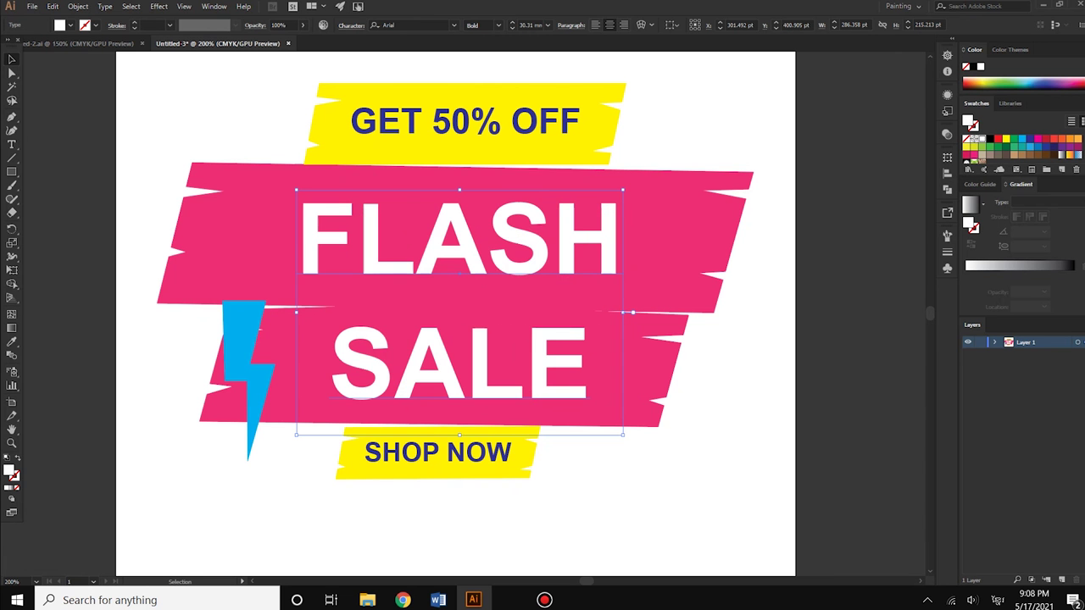
{"action": "left_click_drag", "start_coordinate": [579, 254], "coordinate": [565, 254]}
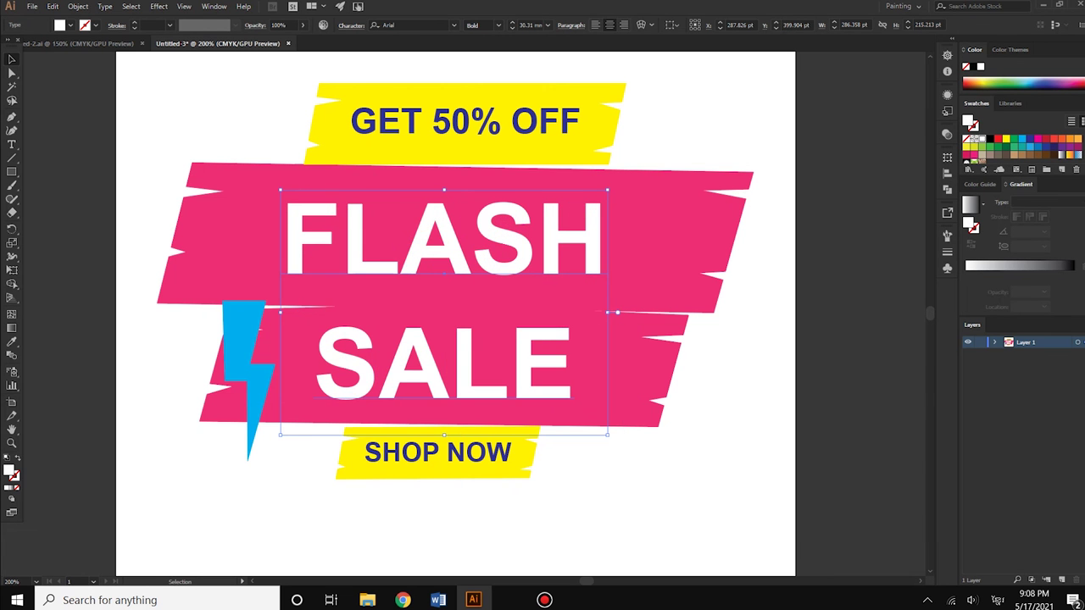
Dismiss the Save dialog and add two leftward offset copies of FLASH SALE
{"action": "key", "text": "ctrl+s"}
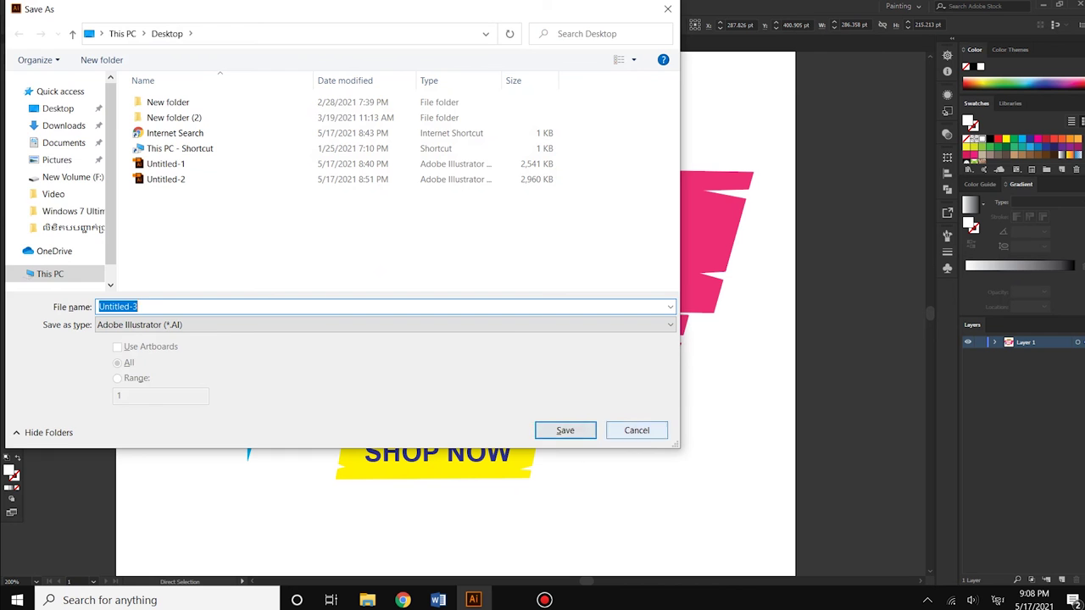
{"action": "key", "text": "Escape"}
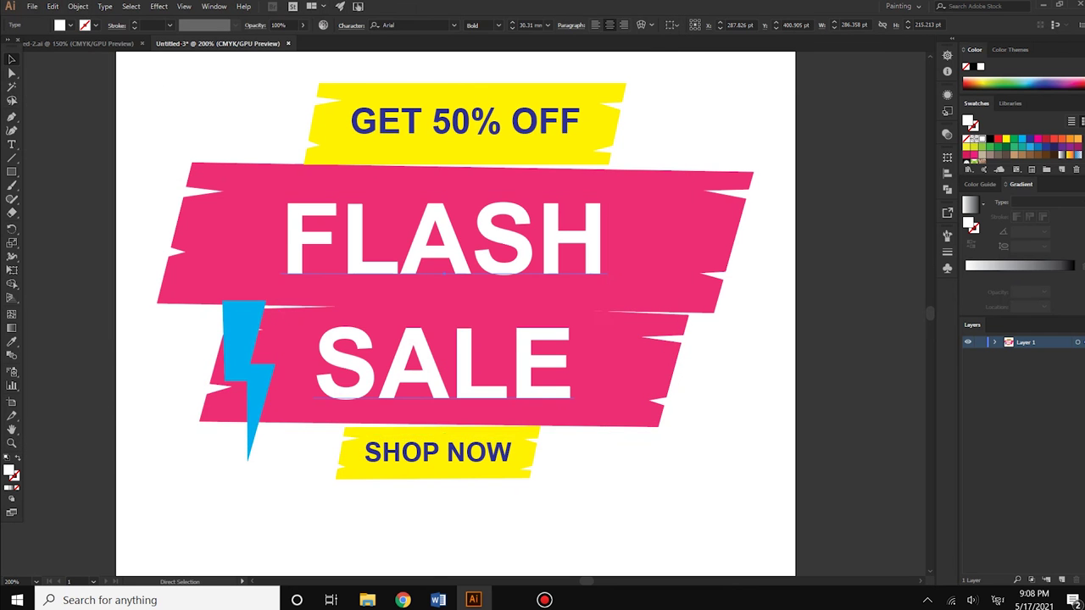
{"action": "key", "text": "ctrl+s"}
{"action": "key", "text": "Escape"}
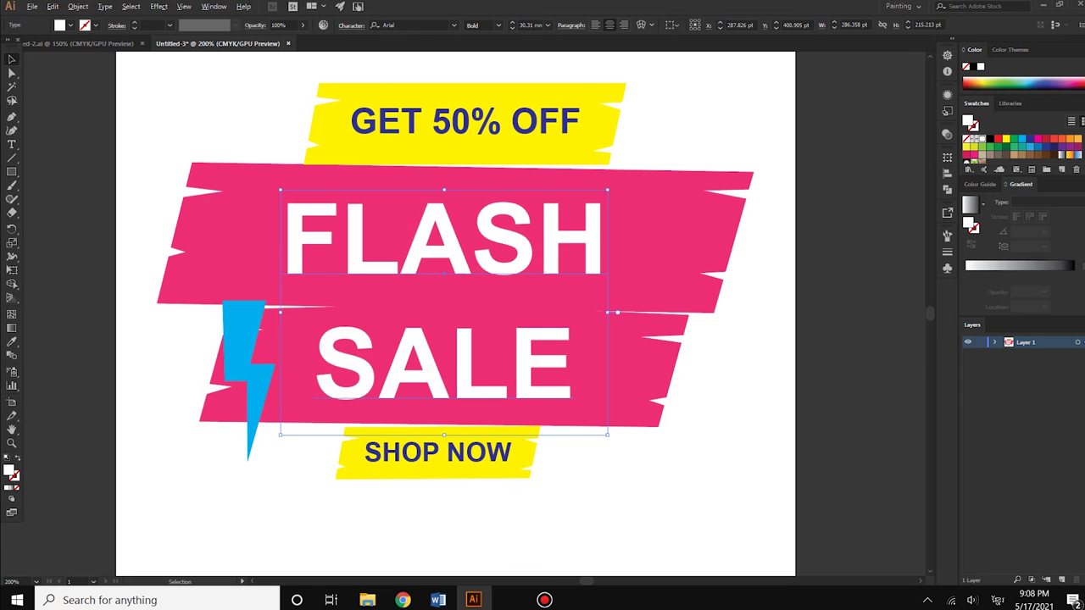
{"action": "key", "text": "alt+Left"}
{"action": "key", "text": "alt+Left"}
{"action": "key", "text": "alt+Left"}
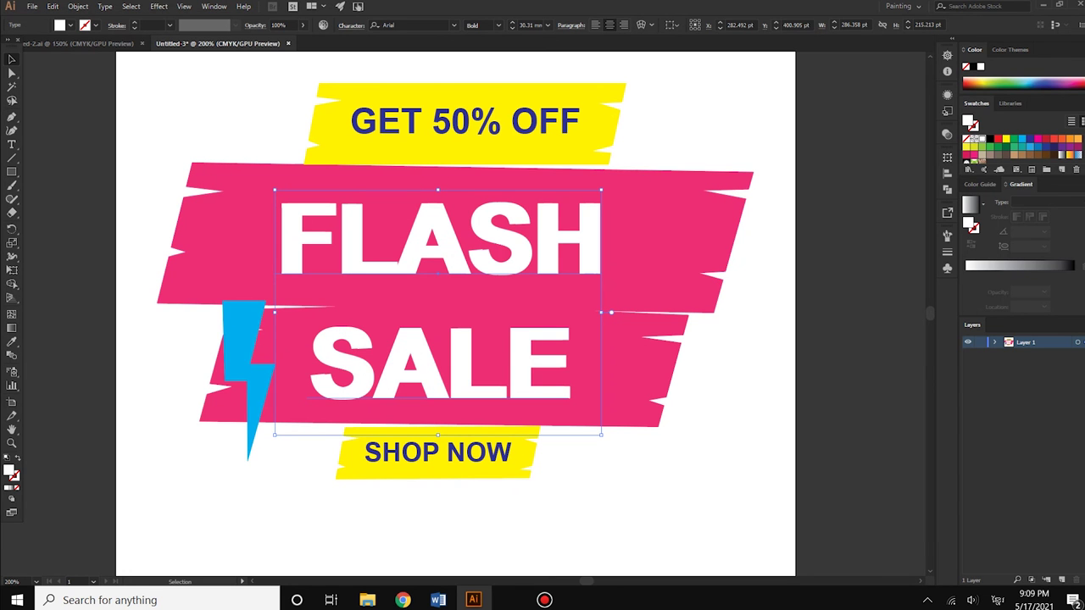
{"action": "key", "text": "alt+Left"}
{"action": "key", "text": "alt+Left"}
{"action": "key", "text": "alt+Left"}
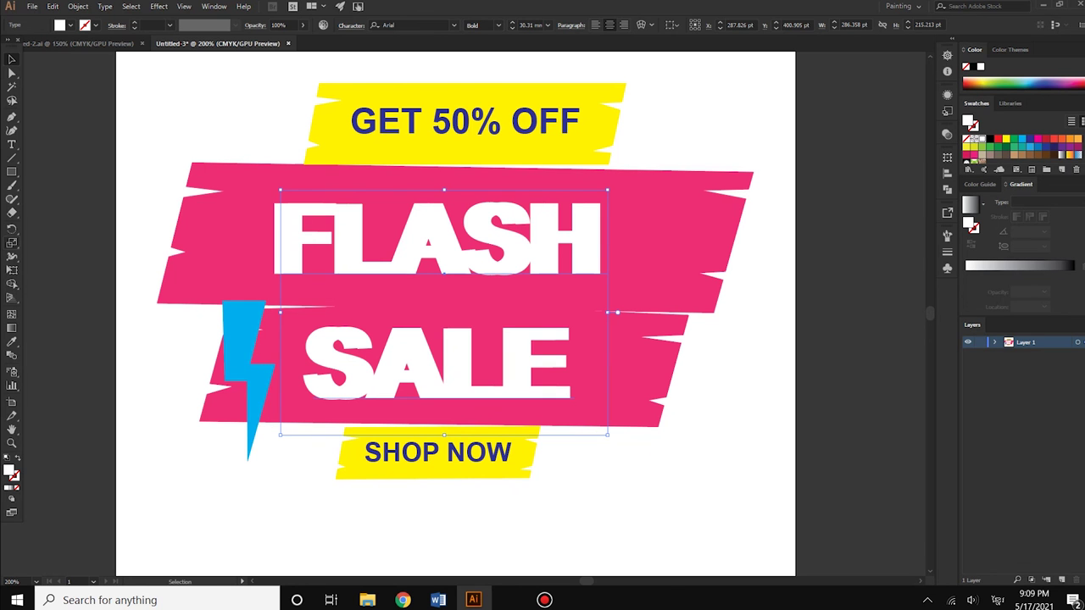
Fill the back FLASH SALE copy light pink and delete the white front copy
{"action": "left_click", "coordinate": [416, 251]}
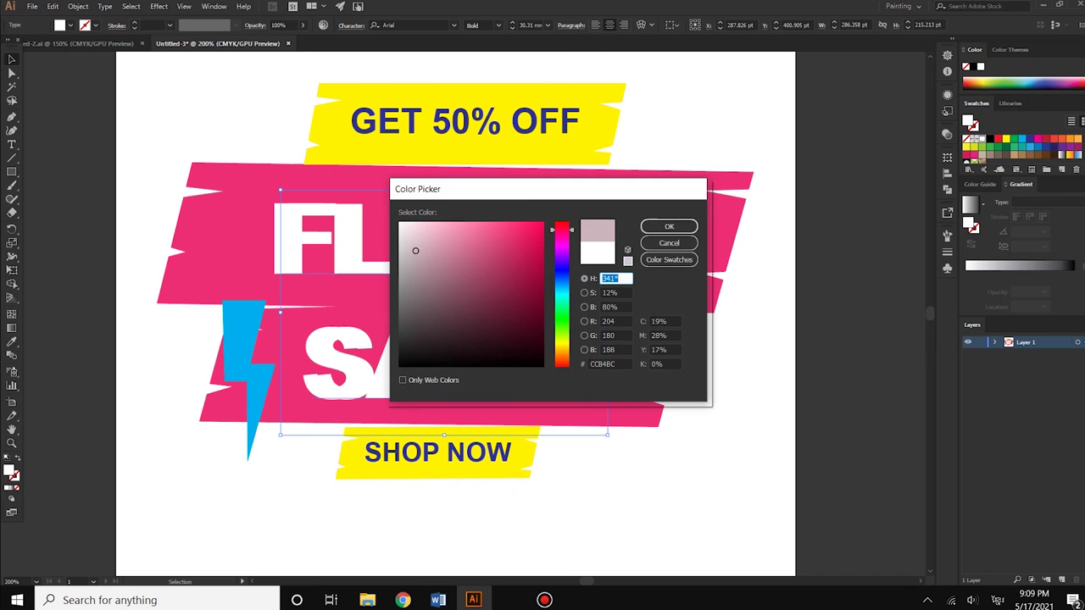
{"action": "left_click", "coordinate": [669, 225]}
{"action": "key", "text": "ctrl+alt+bracketright"}
{"action": "key", "text": "Right"}
{"action": "key", "text": "Right"}
{"action": "key", "text": "Right"}
{"action": "key", "text": "Right"}
{"action": "key", "text": "Right"}
{"action": "key", "text": "Right"}
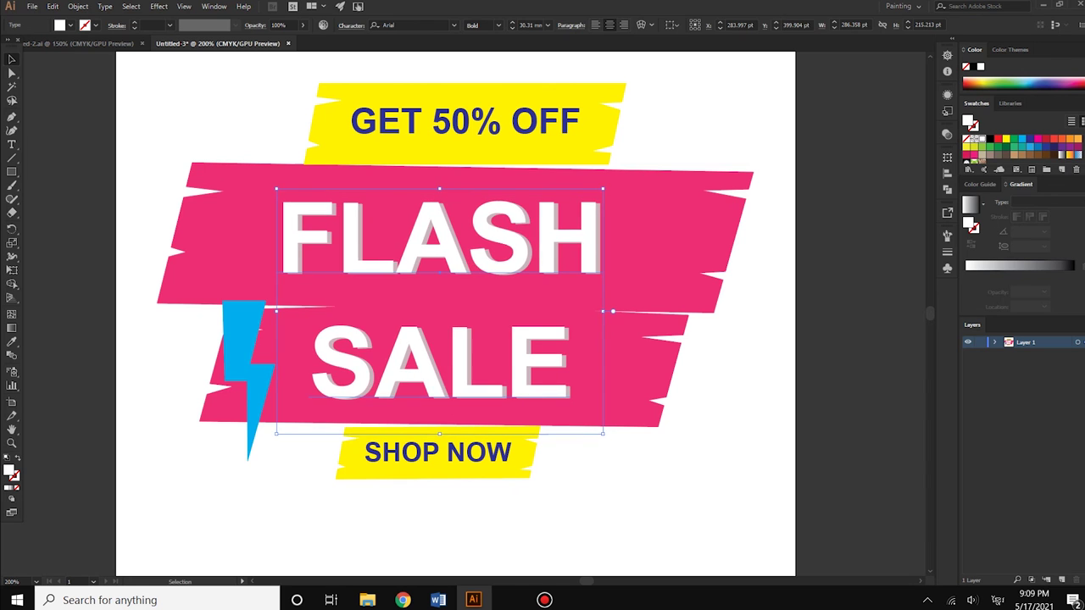
{"action": "key", "text": "Delete"}
Give the FLASH SALE text 3 mm space after paragraphs
{"action": "left_click", "coordinate": [445, 246]}
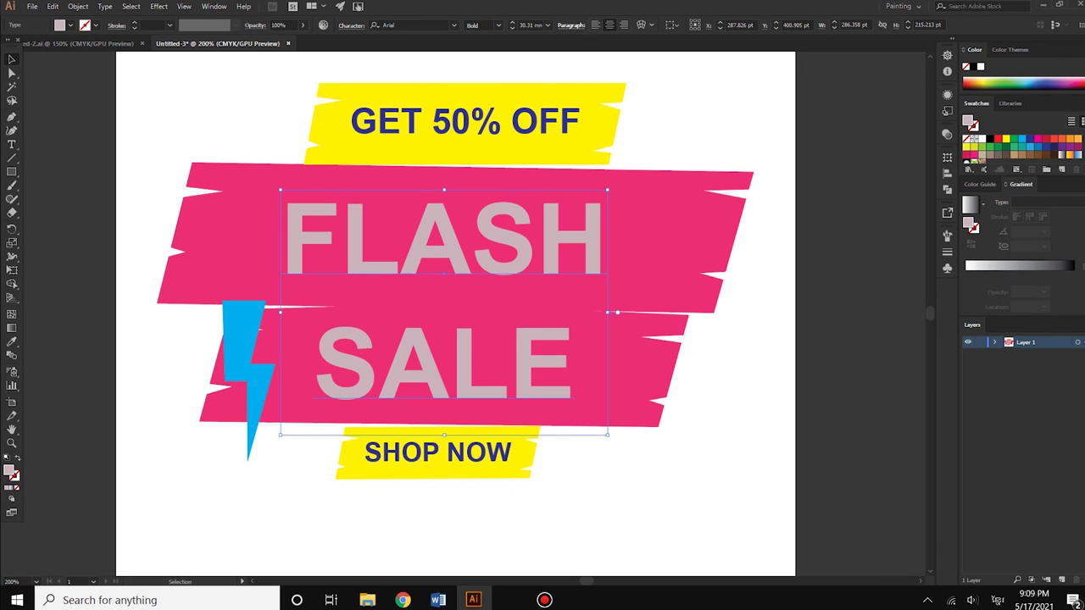
{"action": "left_click", "coordinate": [571, 25]}
{"action": "left_click", "coordinate": [540, 97]}
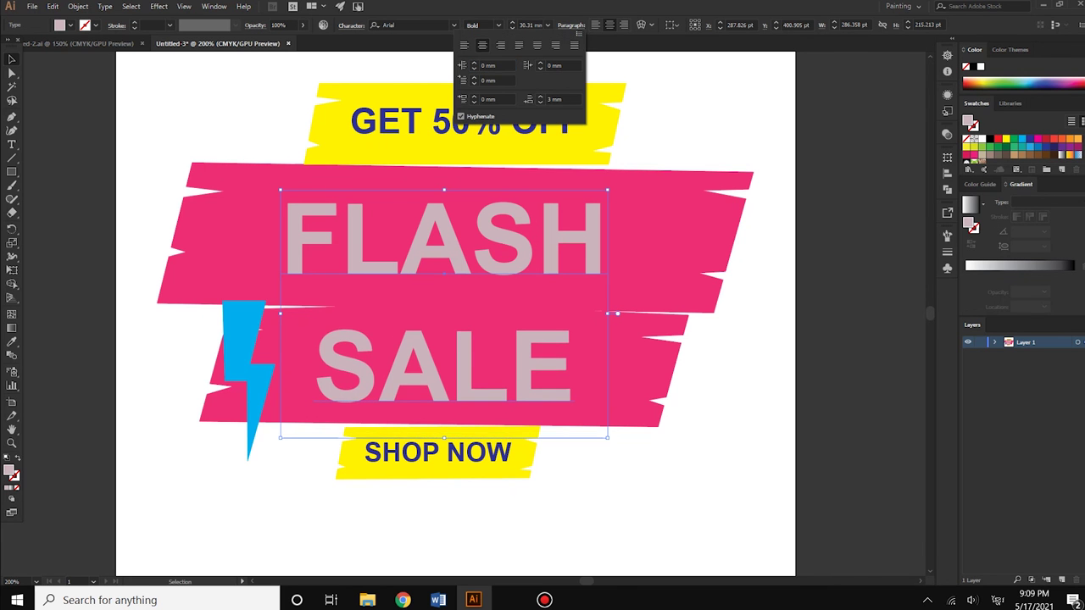
Widen the FLASH SALE character tracking to about 96
{"action": "left_click", "coordinate": [351, 24]}
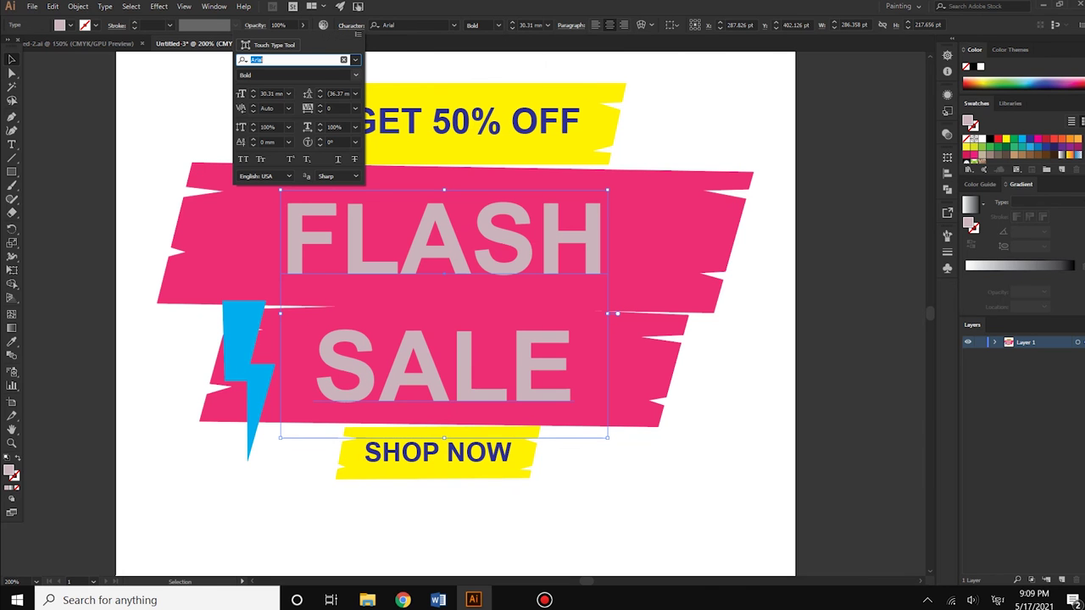
{"action": "scroll", "coordinate": [321, 109], "scroll_direction": "up", "scroll_amount": 14}
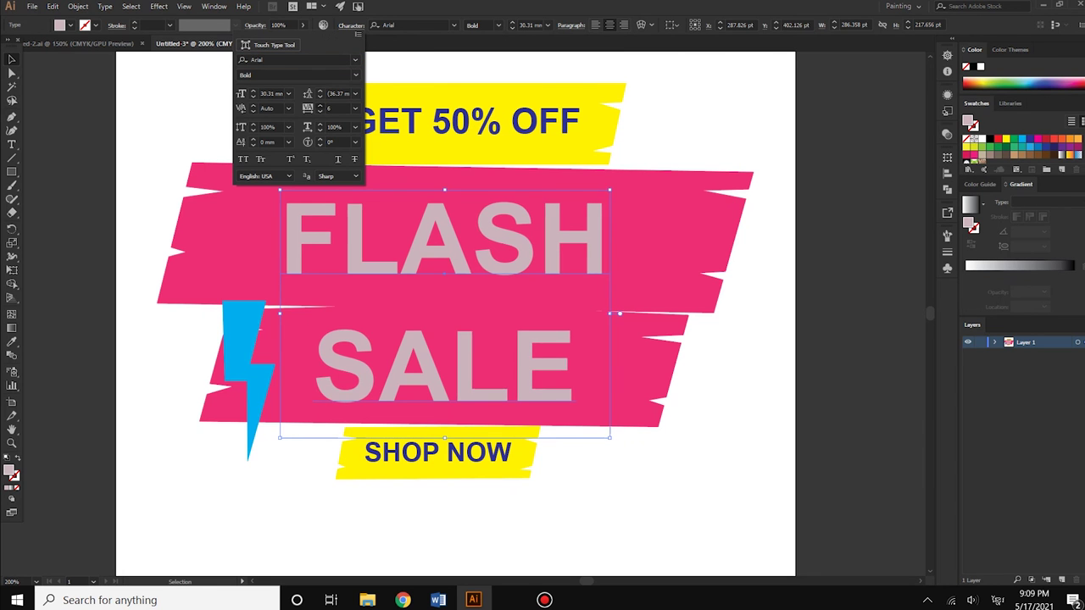
{"action": "scroll", "coordinate": [320, 108], "scroll_direction": "up", "scroll_amount": 7}
{"action": "scroll", "coordinate": [320, 108], "scroll_direction": "up", "scroll_amount": 7}
{"action": "scroll", "coordinate": [321, 108], "scroll_direction": "up", "scroll_amount": 7}
{"action": "scroll", "coordinate": [320, 109], "scroll_direction": "up", "scroll_amount": 6}
{"action": "scroll", "coordinate": [321, 109], "scroll_direction": "up", "scroll_amount": 7}
{"action": "scroll", "coordinate": [320, 109], "scroll_direction": "up", "scroll_amount": 7}
{"action": "scroll", "coordinate": [321, 108], "scroll_direction": "up", "scroll_amount": 7}
{"action": "scroll", "coordinate": [321, 109], "scroll_direction": "up", "scroll_amount": 6}
{"action": "scroll", "coordinate": [320, 109], "scroll_direction": "up", "scroll_amount": 7}
{"action": "scroll", "coordinate": [321, 109], "scroll_direction": "up", "scroll_amount": 7}
{"action": "scroll", "coordinate": [321, 109], "scroll_direction": "up", "scroll_amount": 7}
{"action": "scroll", "coordinate": [321, 109], "scroll_direction": "up", "scroll_amount": 6}
{"action": "scroll", "coordinate": [320, 109], "scroll_direction": "up", "scroll_amount": 6}
{"action": "scroll", "coordinate": [321, 109], "scroll_direction": "up", "scroll_amount": 6}
{"action": "scroll", "coordinate": [321, 109], "scroll_direction": "up", "scroll_amount": 4}
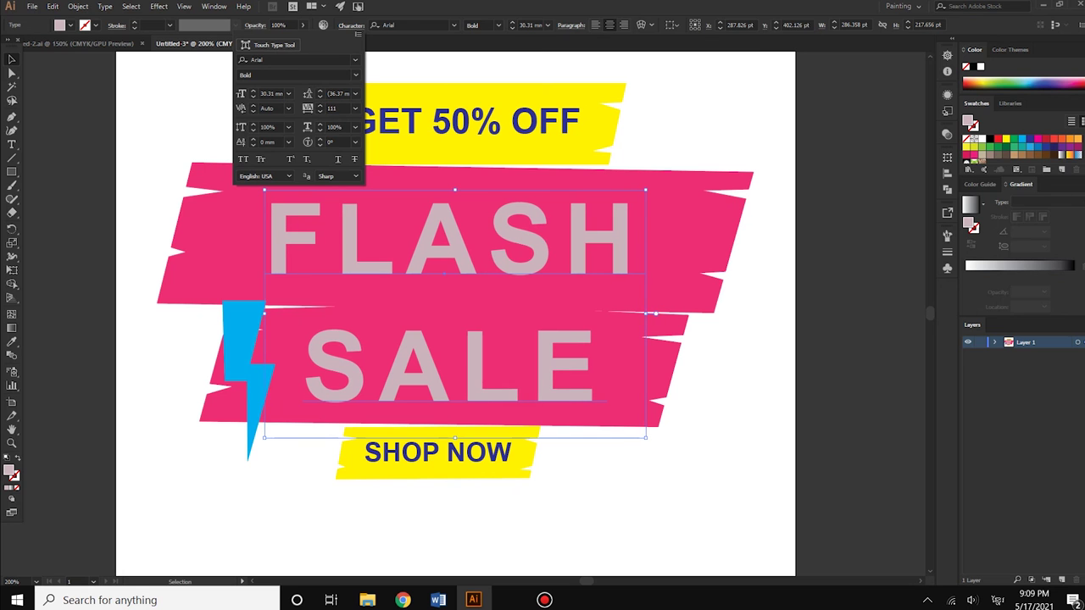
{"action": "scroll", "coordinate": [321, 108], "scroll_direction": "down", "scroll_amount": 3}
{"action": "scroll", "coordinate": [320, 108], "scroll_direction": "down", "scroll_amount": 3}
{"action": "scroll", "coordinate": [320, 108], "scroll_direction": "down", "scroll_amount": 2}
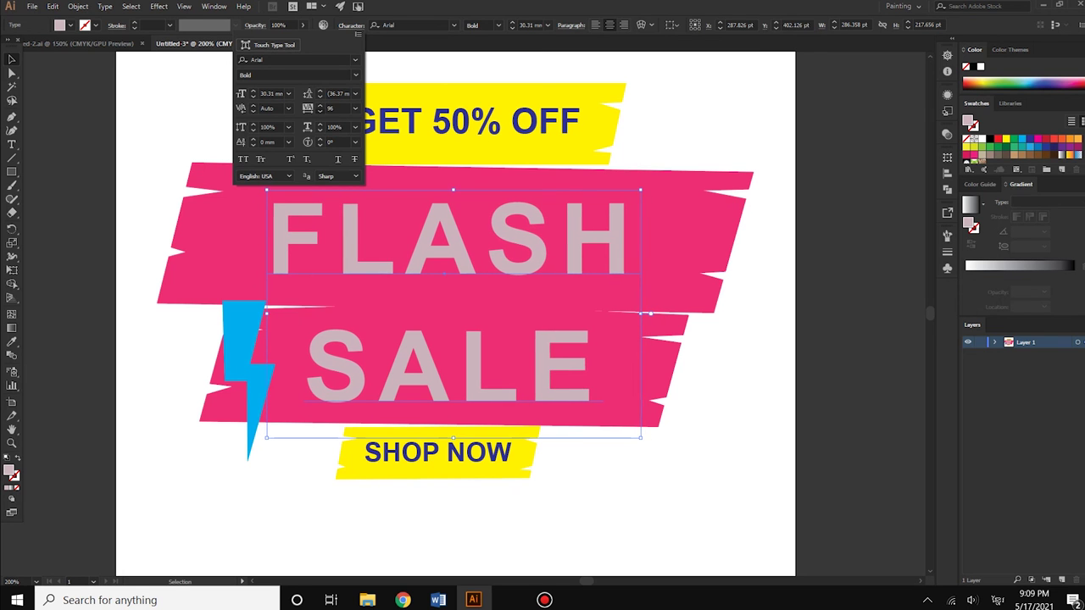
{"action": "scroll", "coordinate": [321, 108], "scroll_direction": "down", "scroll_amount": 2}
{"action": "key", "text": "ctrl+shift+a"}
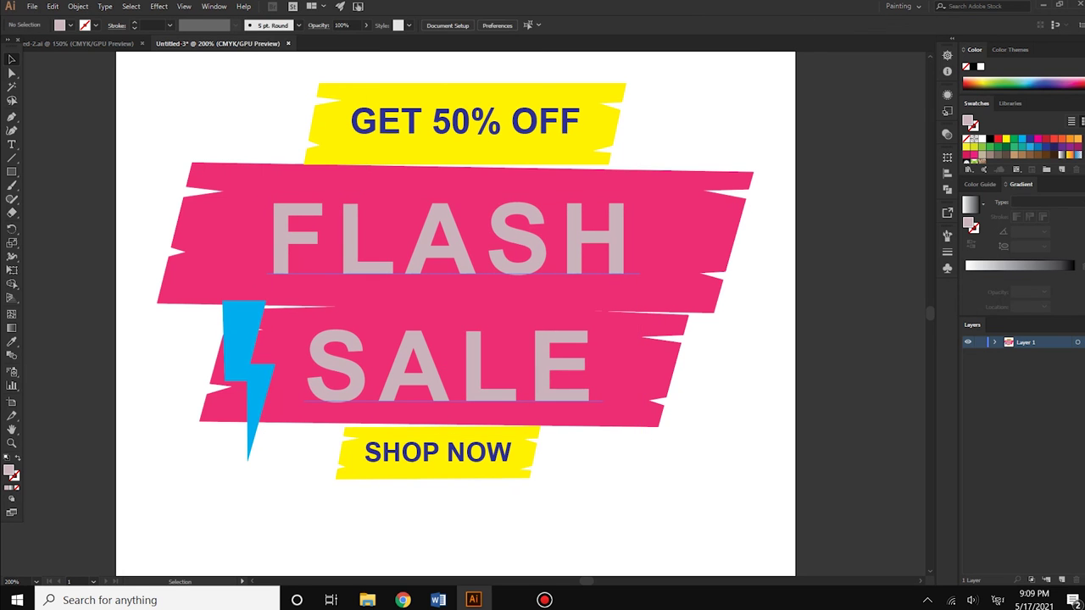
Duplicate FLASH SALE slightly offset and make the front copy white over the grey shadow
{"action": "left_click_drag", "start_coordinate": [581, 365], "coordinate": [577, 361]}
{"action": "left_click", "coordinate": [981, 138]}
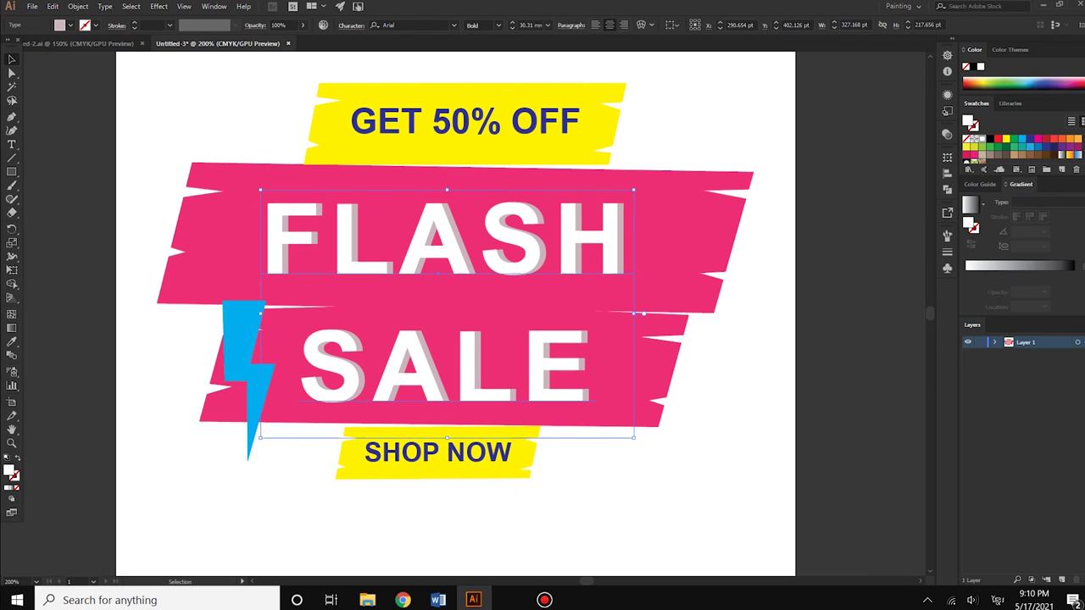
{"action": "key", "text": "Right"}
{"action": "key", "text": "Right"}
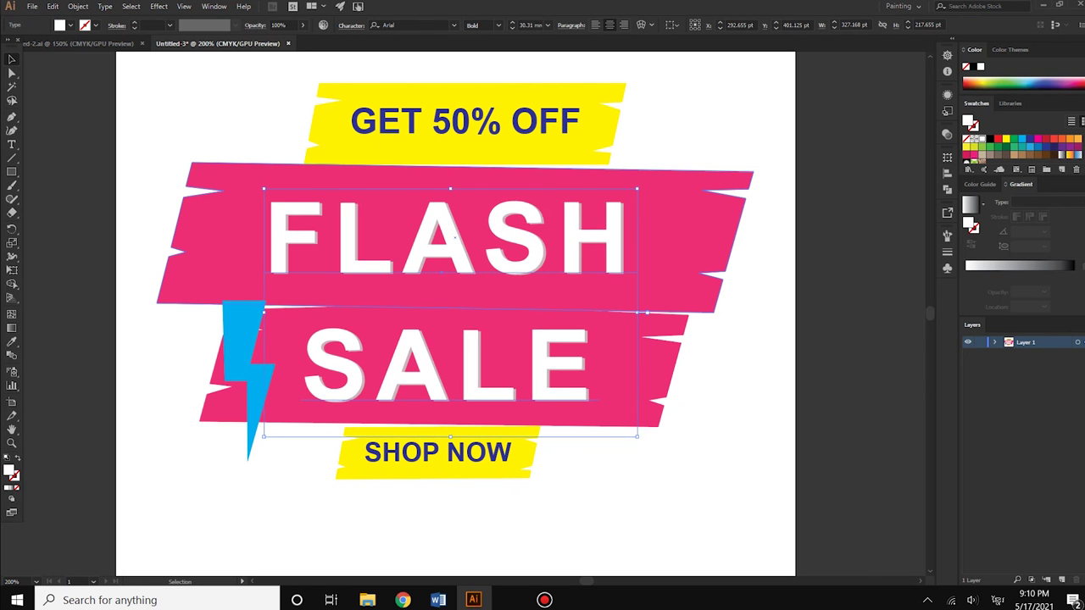
Add a drop shadow with 6 pt offsets and 10 pt blur to both yellow tags and the lightning bolt
{"action": "left_click", "coordinate": [593, 136]}
{"action": "left_click", "coordinate": [522, 464], "text": "shift"}
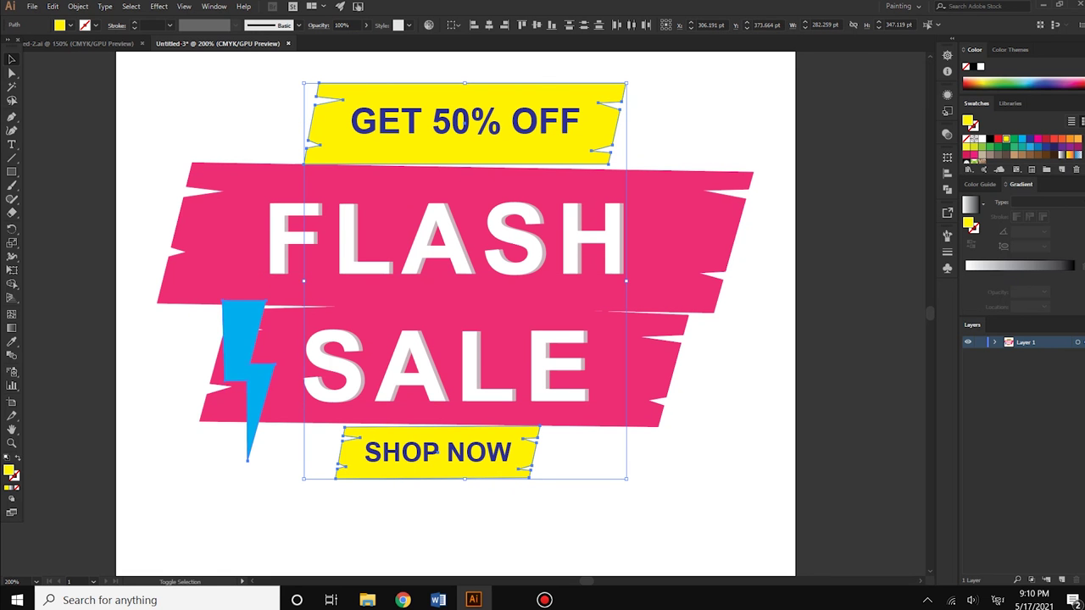
{"action": "left_click", "coordinate": [242, 339], "text": "shift"}
{"action": "left_click", "coordinate": [158, 6]}
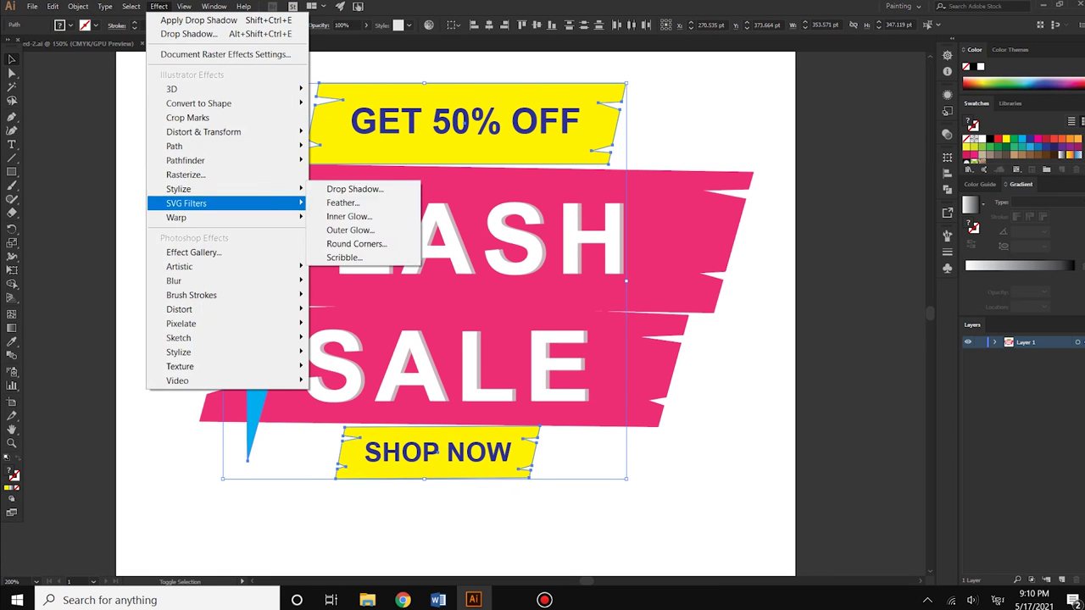
{"action": "left_click", "coordinate": [355, 189]}
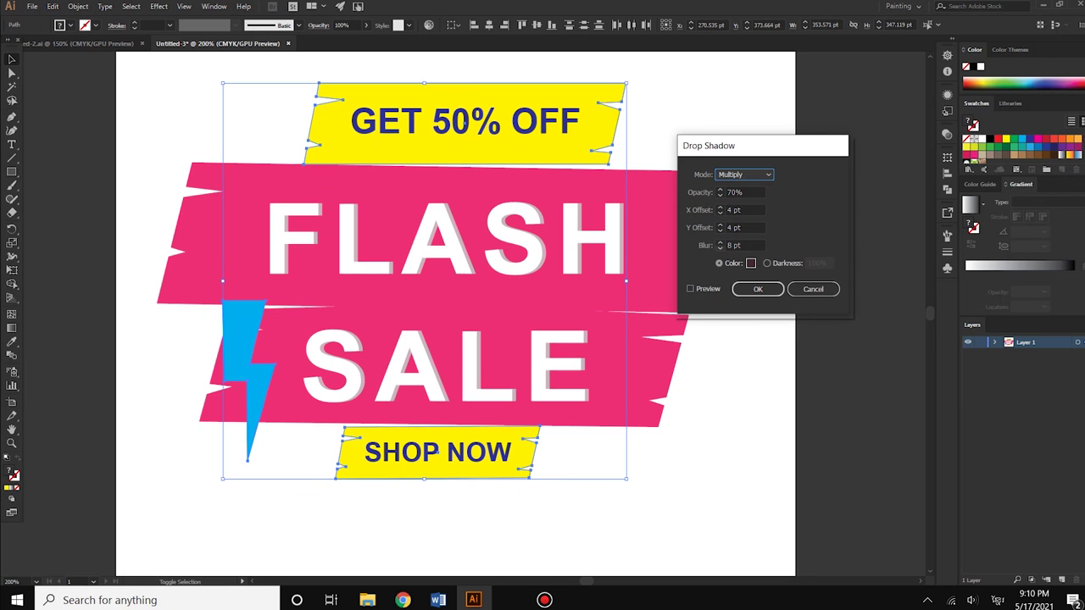
{"action": "left_click", "coordinate": [719, 243]}
{"action": "left_click", "coordinate": [720, 243]}
{"action": "left_click", "coordinate": [720, 207]}
{"action": "left_click", "coordinate": [720, 208]}
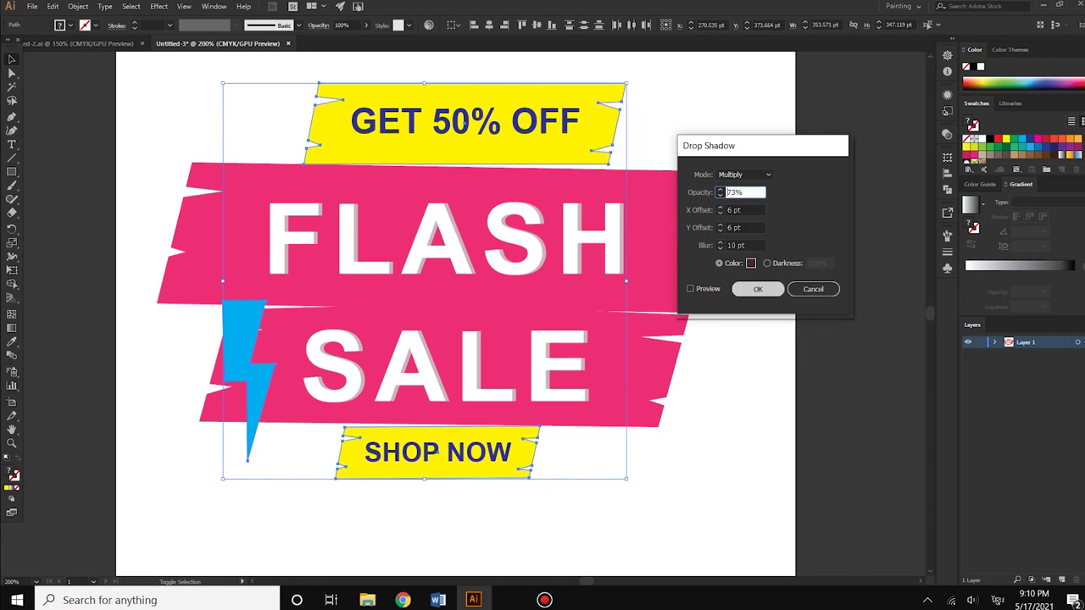
{"action": "left_click", "coordinate": [758, 289]}
{"action": "key", "text": "ctrl+shift+a"}
Zoom out to the whole artboard and save the banner to the Desktop as Untitled-3.ai
{"action": "key", "text": "ctrl+minus"}
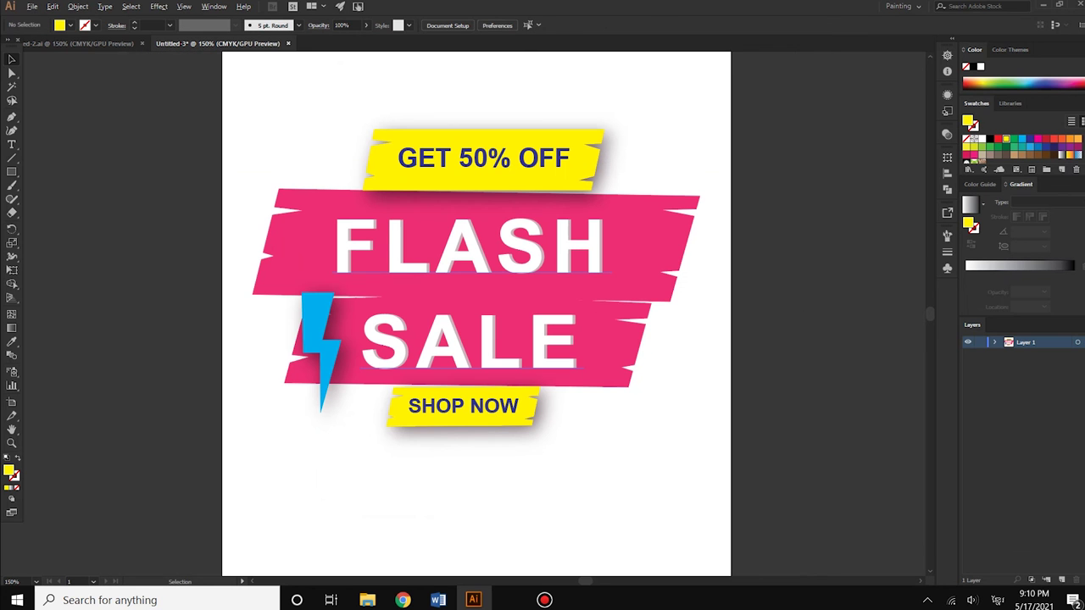
{"action": "left_click", "coordinate": [518, 263]}
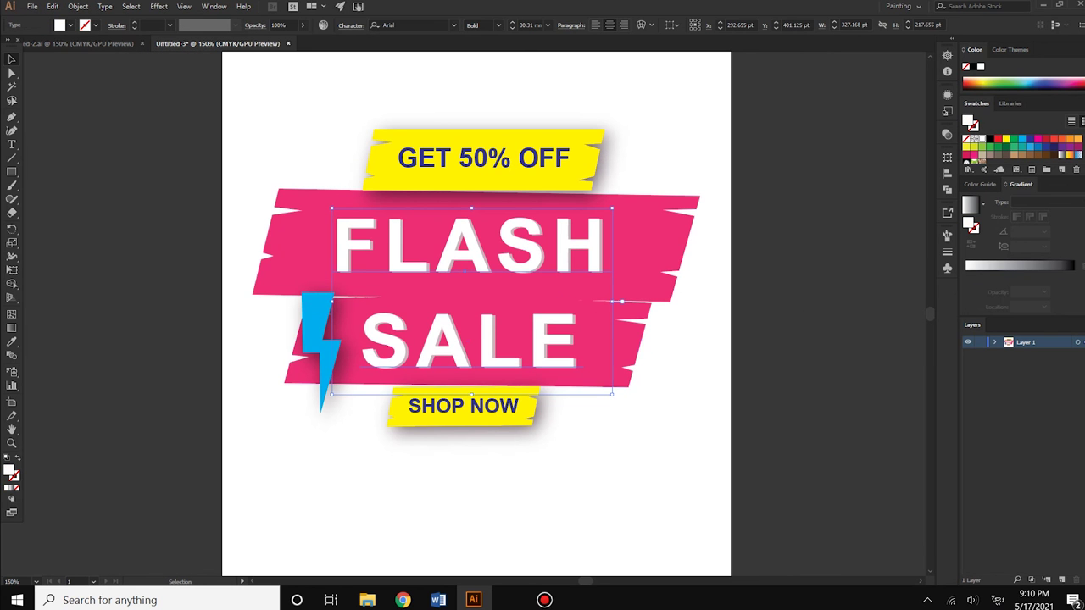
{"action": "key", "text": "ctrl+shift+a"}
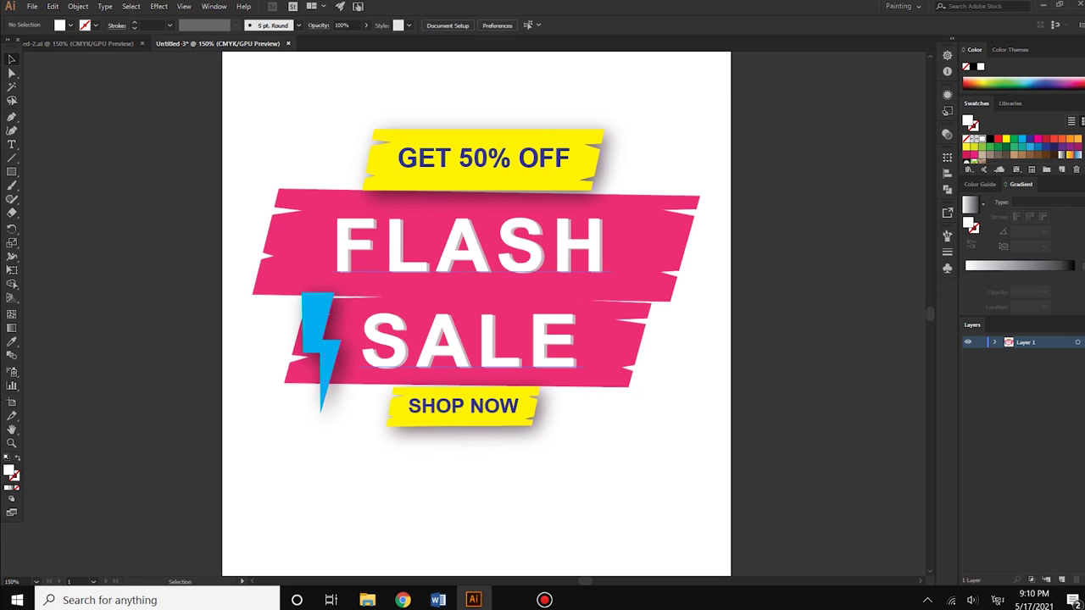
{"action": "key", "text": "ctrl+minus"}
{"action": "key", "text": "ctrl+shift+s"}
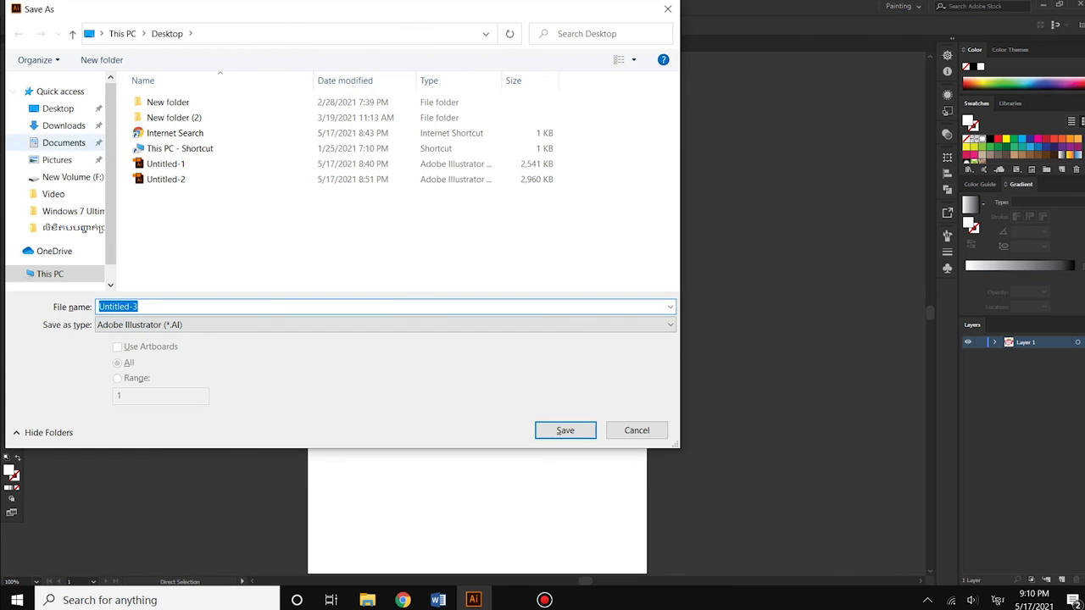
{"action": "key", "text": "Tab"}
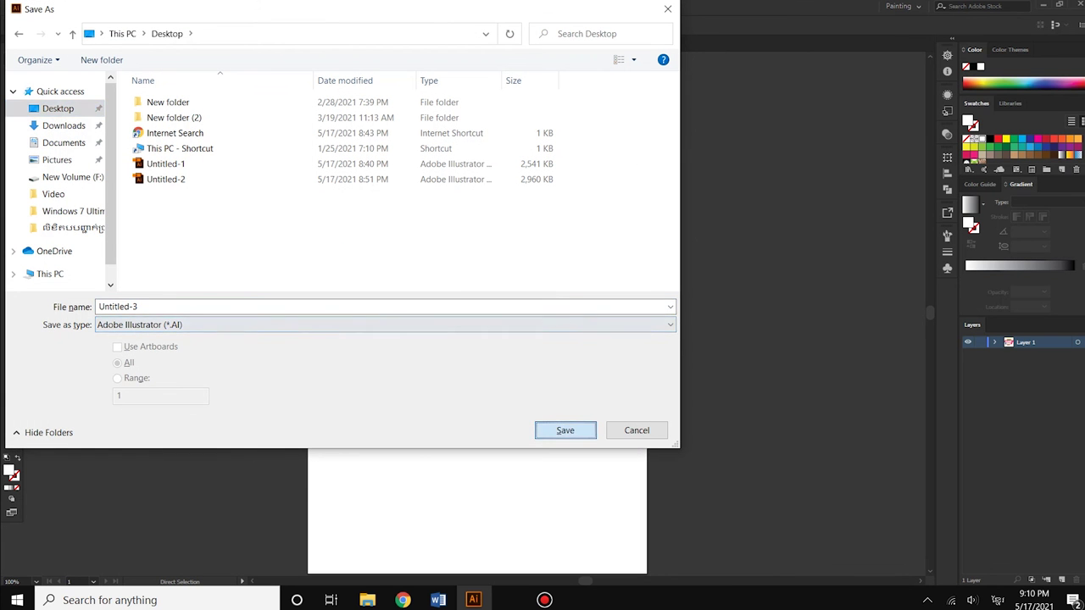
{"action": "key", "text": "Return"}
{"action": "key", "text": "Return"}
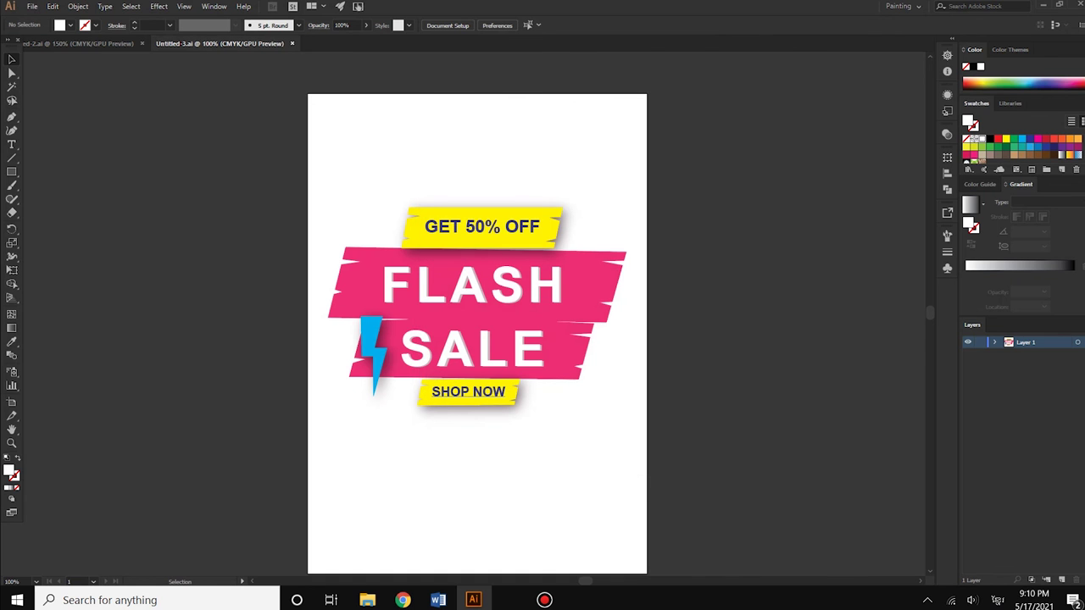